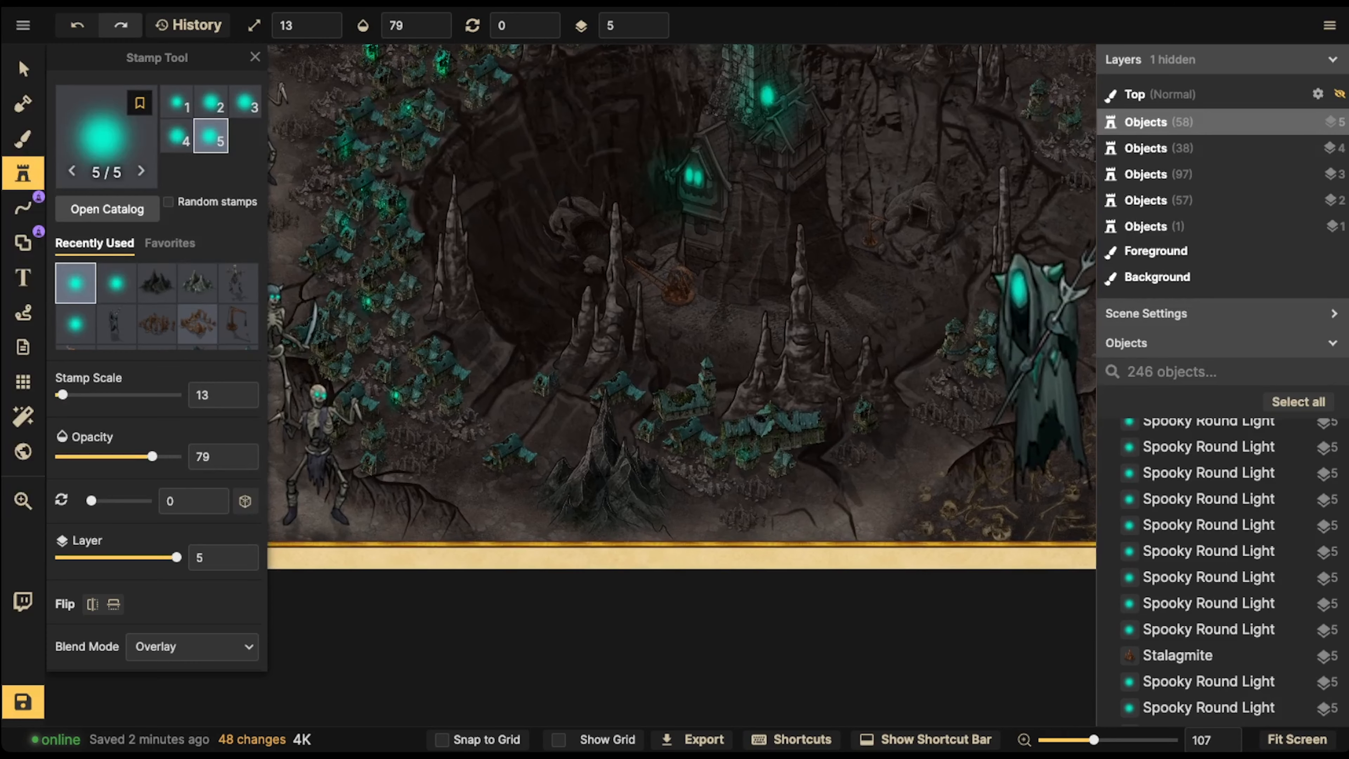
Stamp overlay Spooky Round Lights at scale 13 and opacity 79 on the ruins along the crater's lower rim
{"action": "left_click", "coordinate": [748, 452]}
{"action": "left_click", "coordinate": [777, 445]}
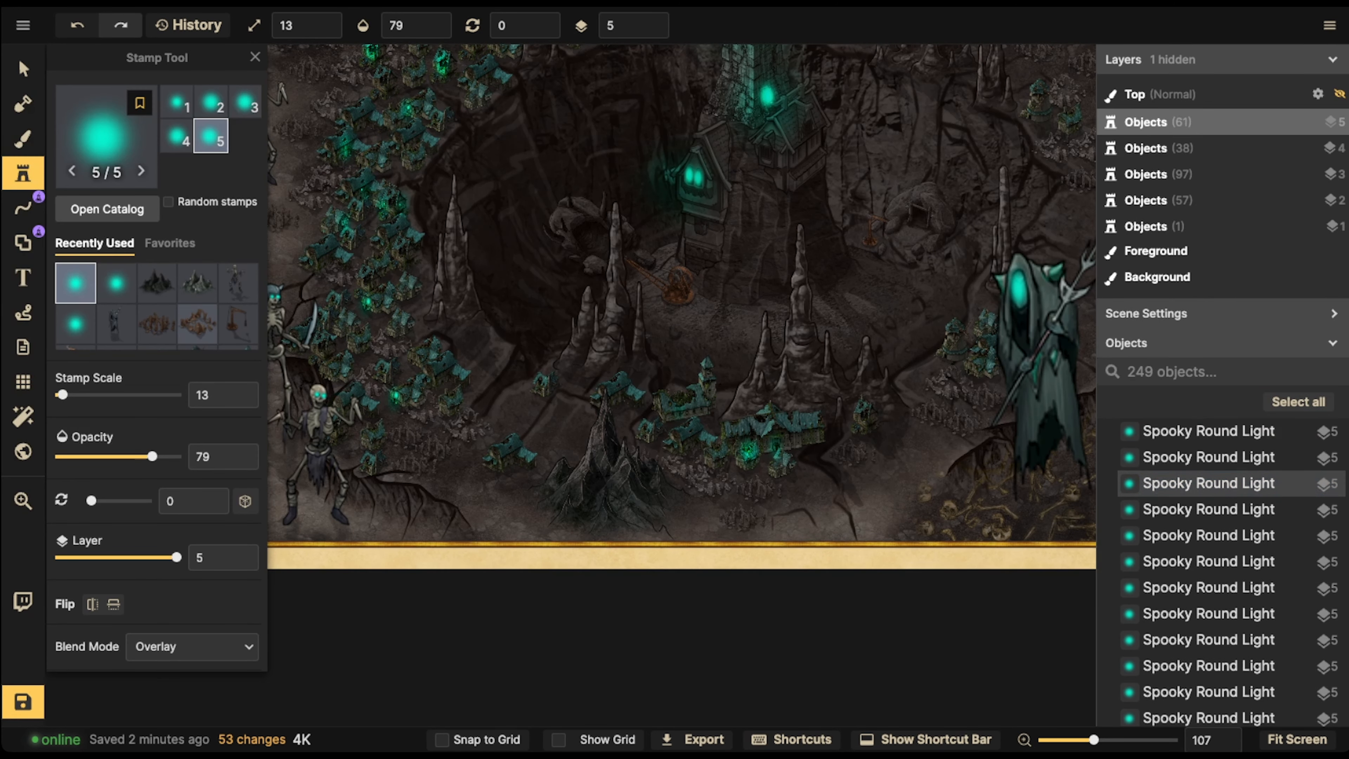
{"action": "left_click", "coordinate": [646, 429]}
{"action": "left_click", "coordinate": [540, 385]}
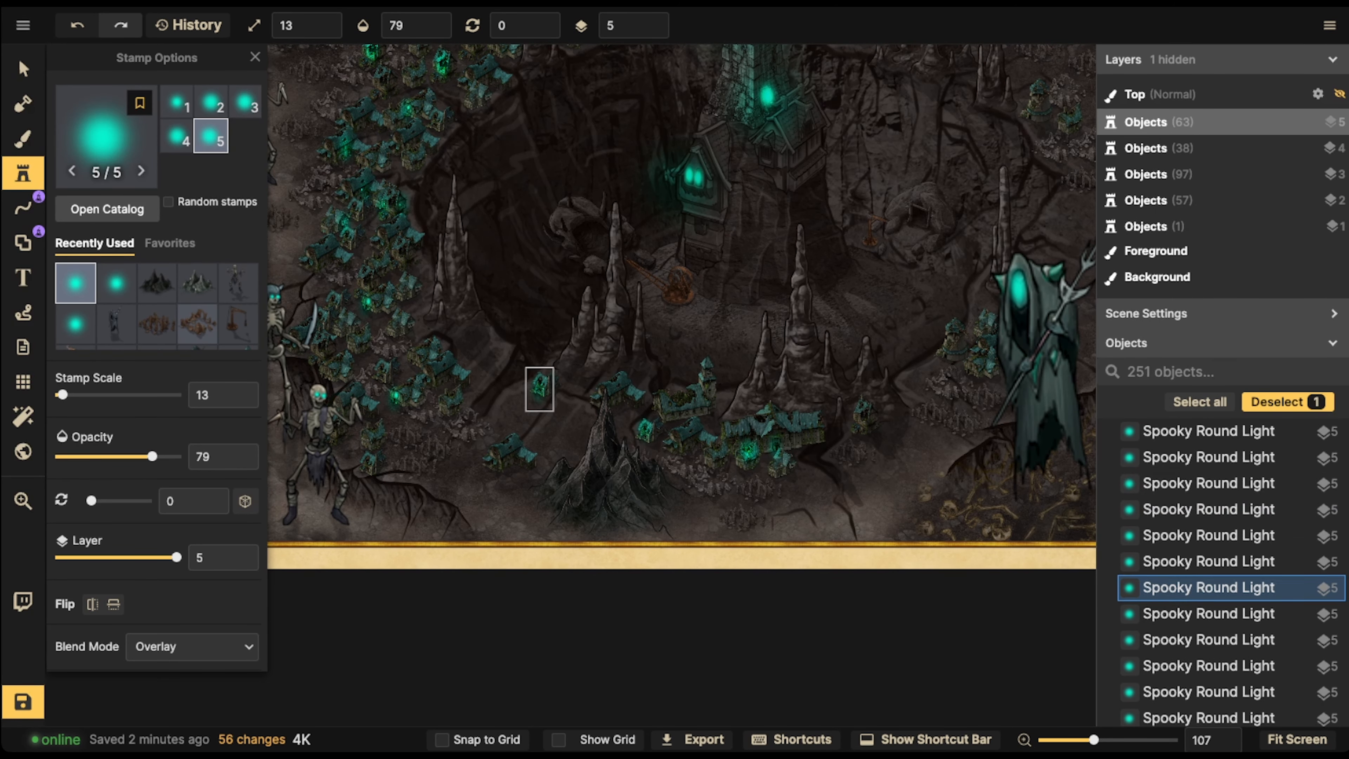
{"action": "left_click", "coordinate": [541, 386]}
{"action": "left_click", "coordinate": [500, 465]}
{"action": "left_click", "coordinate": [500, 464]}
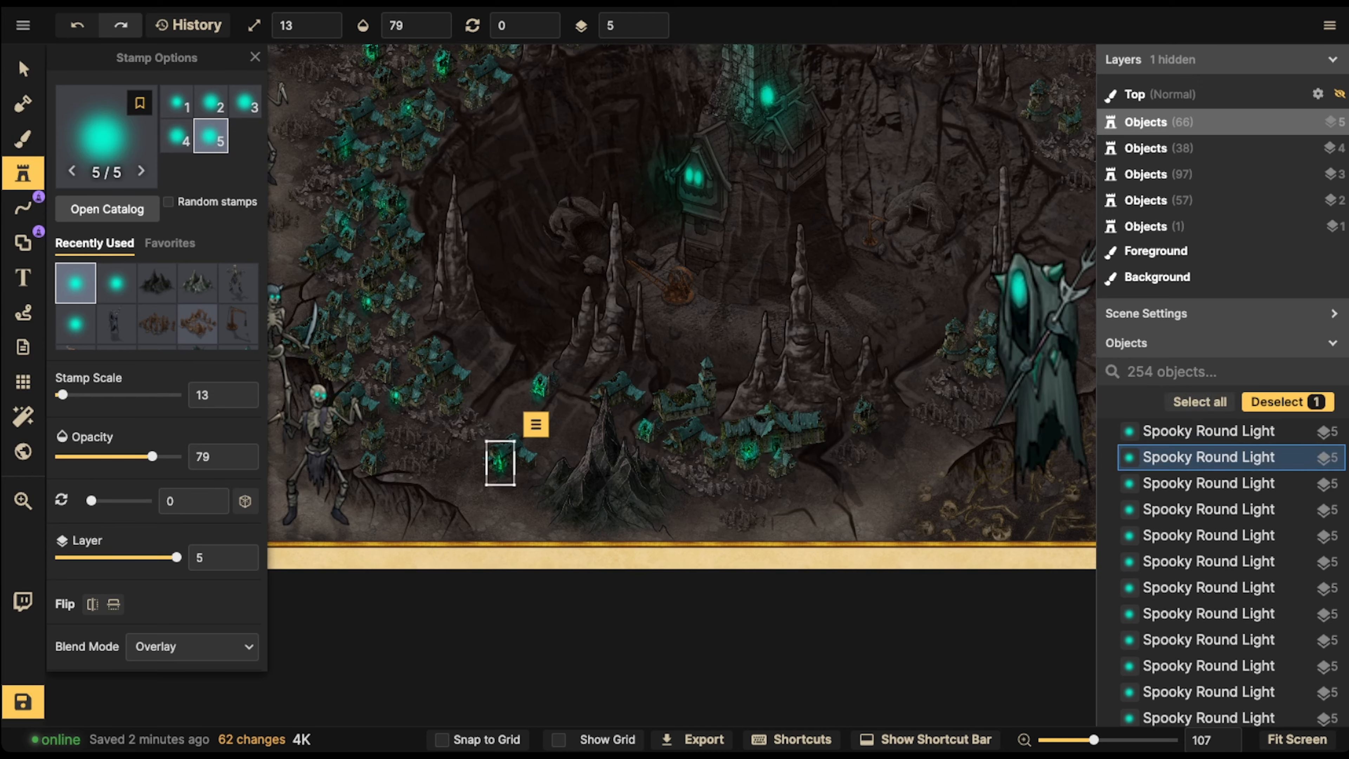
Add Spooky Round Lights to the ruins just to the right of the glowing tower on the crater's upper rim
{"action": "scroll", "coordinate": [716, 317], "scroll_direction": "down", "scroll_amount": 2}
{"action": "left_click_drag", "start_coordinate": [716, 316], "coordinate": [509, 505]}
{"action": "left_click", "coordinate": [637, 249]}
{"action": "left_click", "coordinate": [637, 248]}
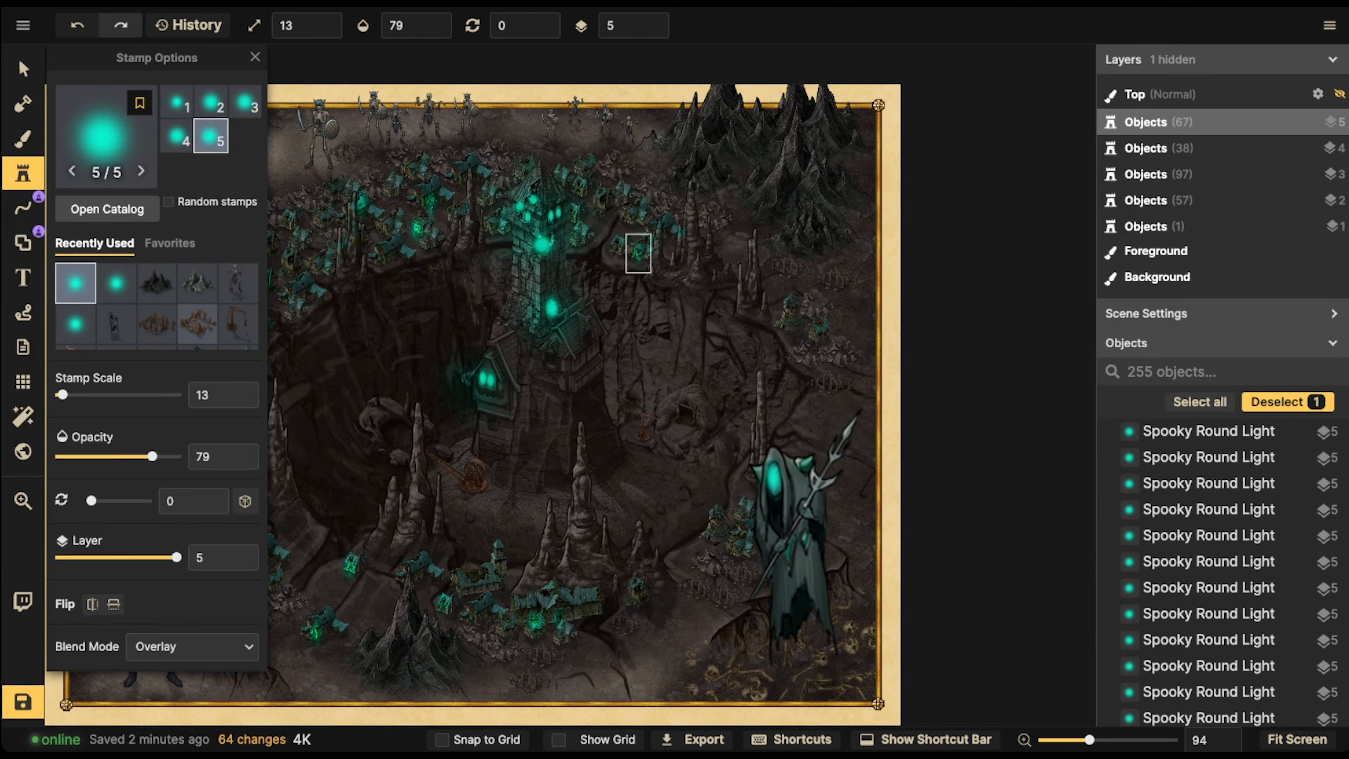
{"action": "left_click", "coordinate": [621, 197]}
{"action": "left_click", "coordinate": [621, 197]}
Open the stamp catalog, clear the mountains search and browse the Fantasy Regional assets
{"action": "scroll", "coordinate": [406, 183], "scroll_direction": "down", "scroll_amount": 6}
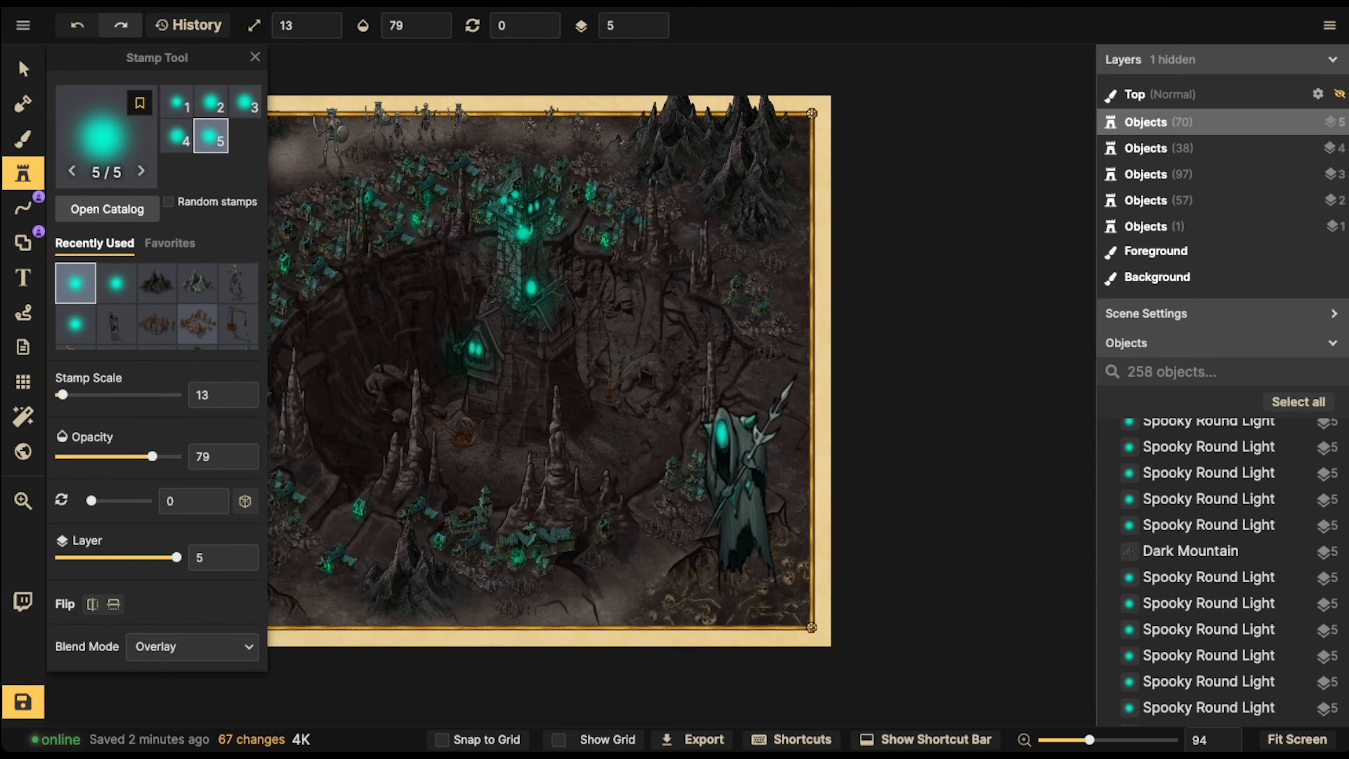
{"action": "left_click_drag", "start_coordinate": [406, 184], "coordinate": [594, 181]}
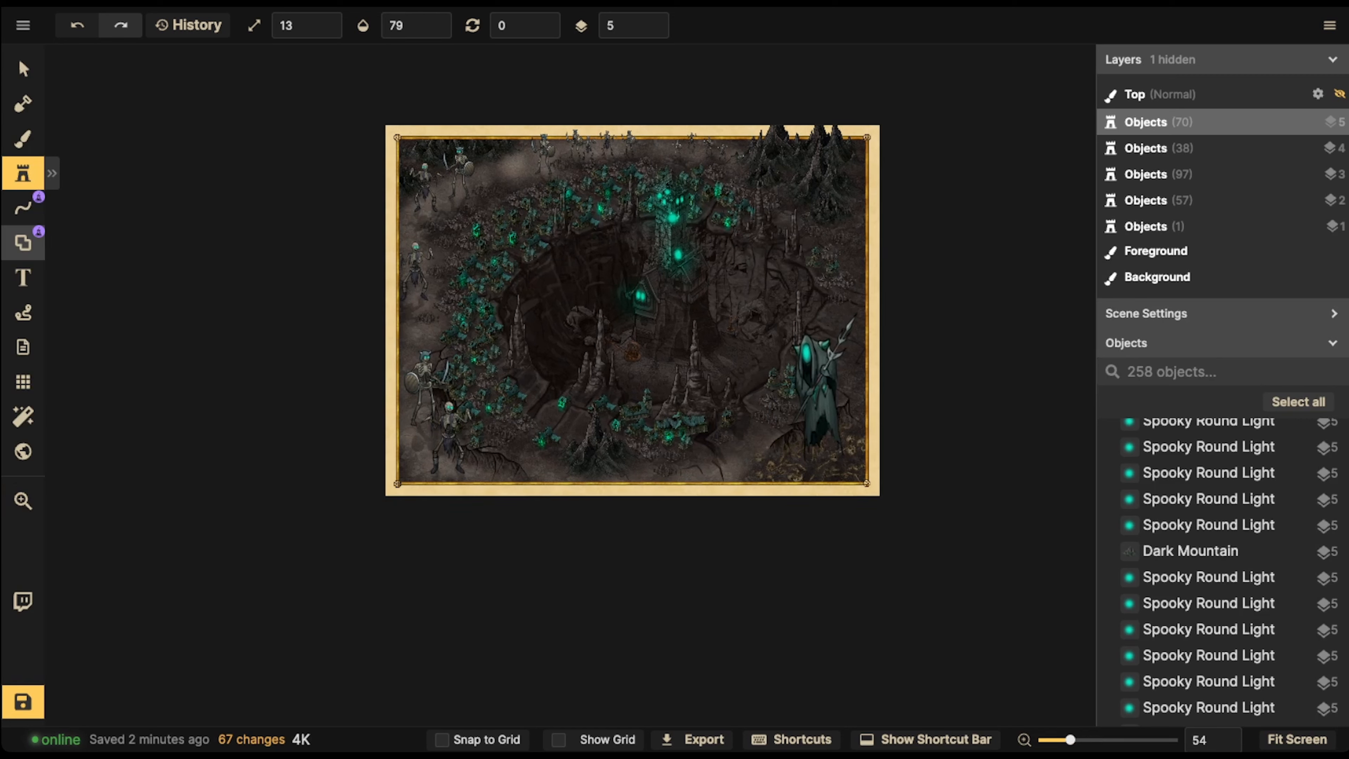
{"action": "left_click", "coordinate": [23, 173]}
{"action": "left_click", "coordinate": [108, 208]}
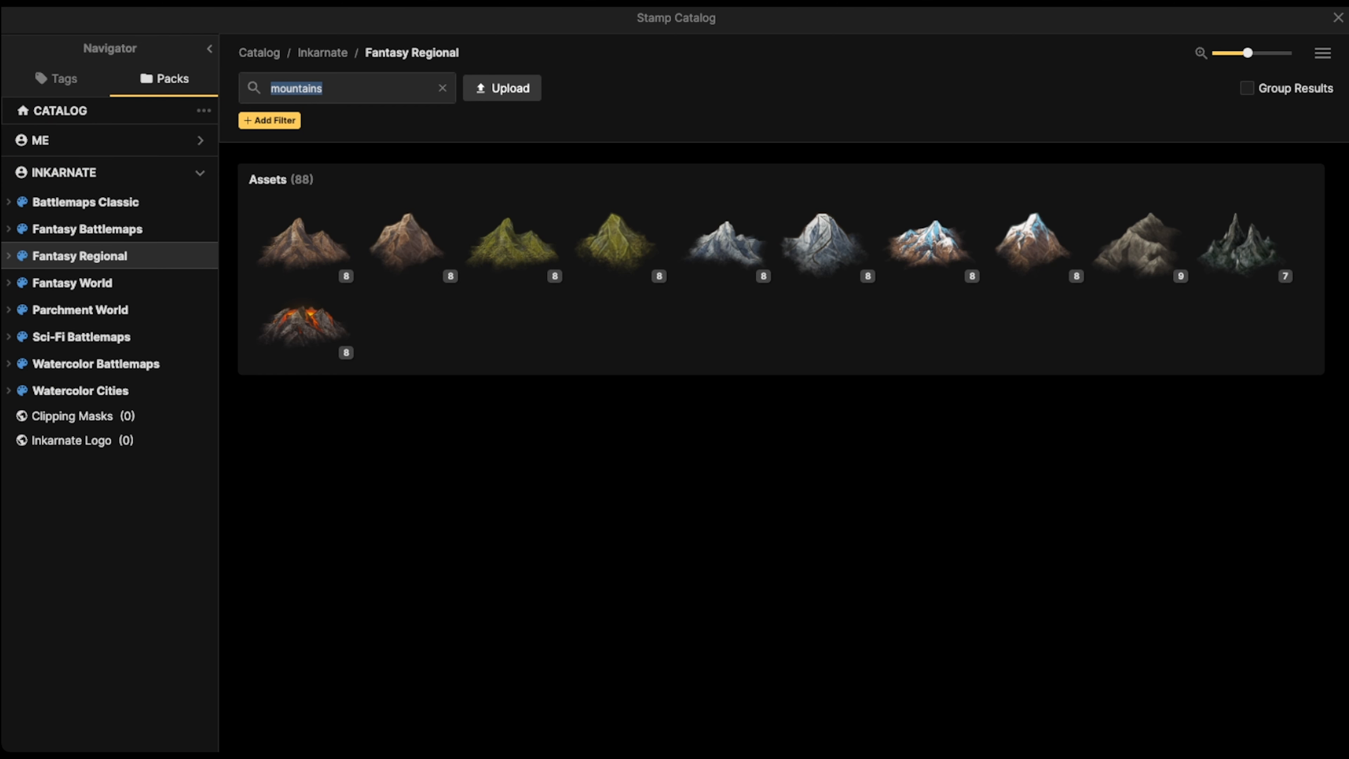
{"action": "key", "text": "BackSpace"}
{"action": "scroll", "coordinate": [303, 324], "scroll_direction": "down", "scroll_amount": 15}
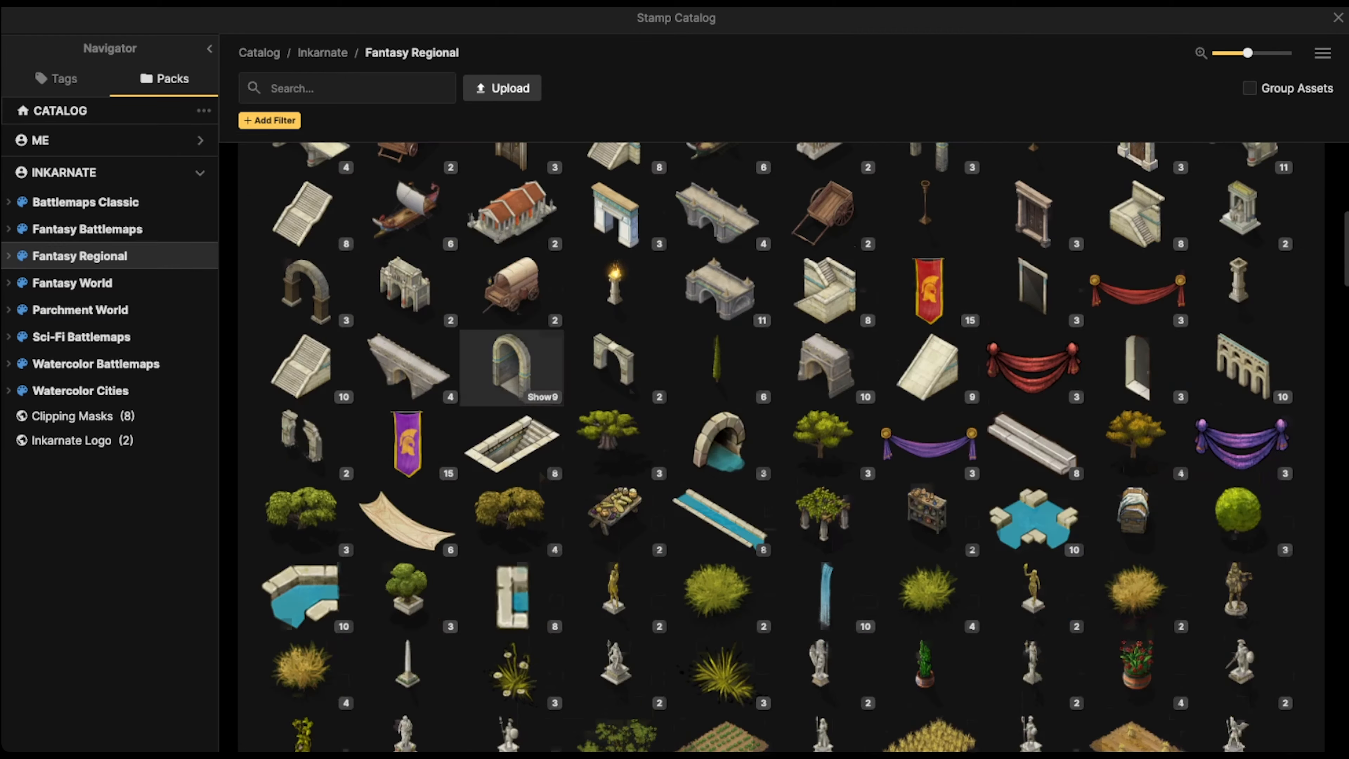
{"action": "scroll", "coordinate": [775, 446], "scroll_direction": "down", "scroll_amount": 3}
{"action": "type", "text": "ef"}
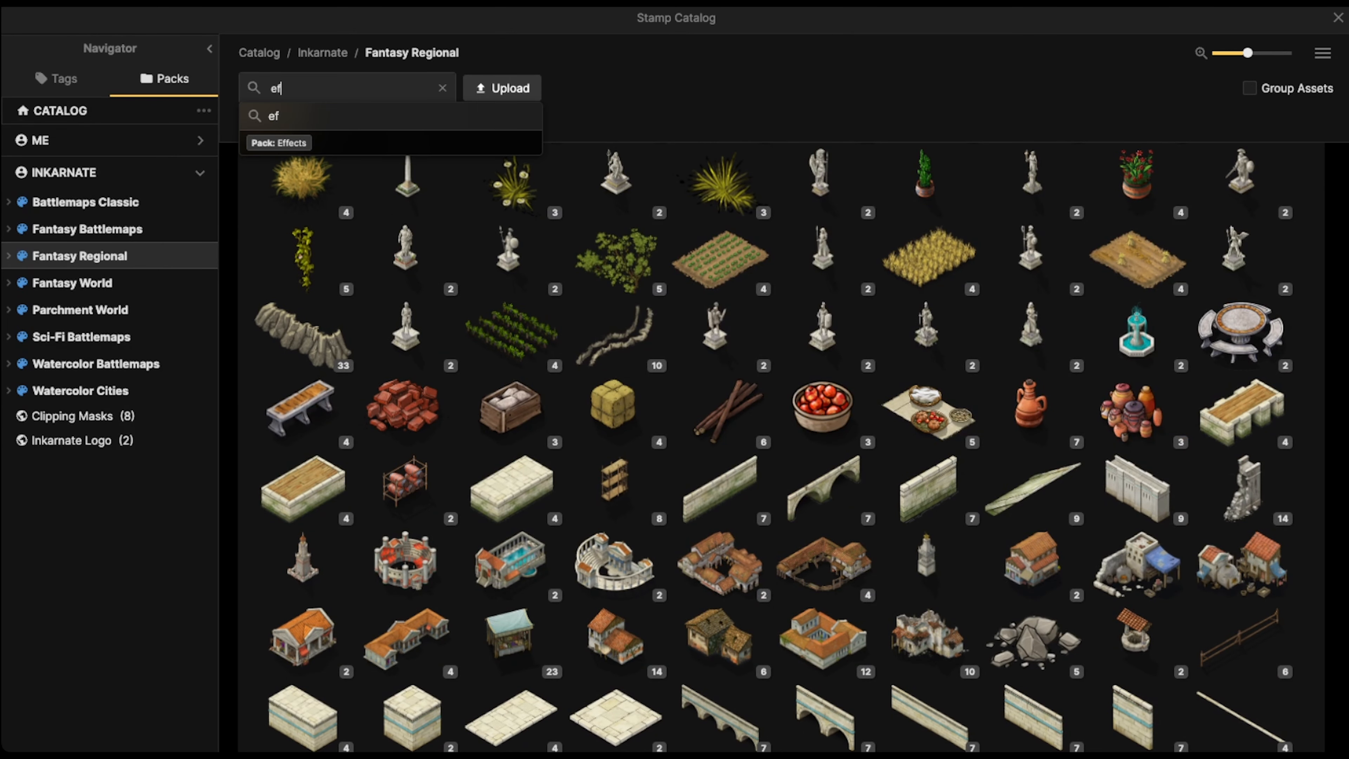
{"action": "type", "text": "fcts"}
{"action": "key", "text": "Return"}
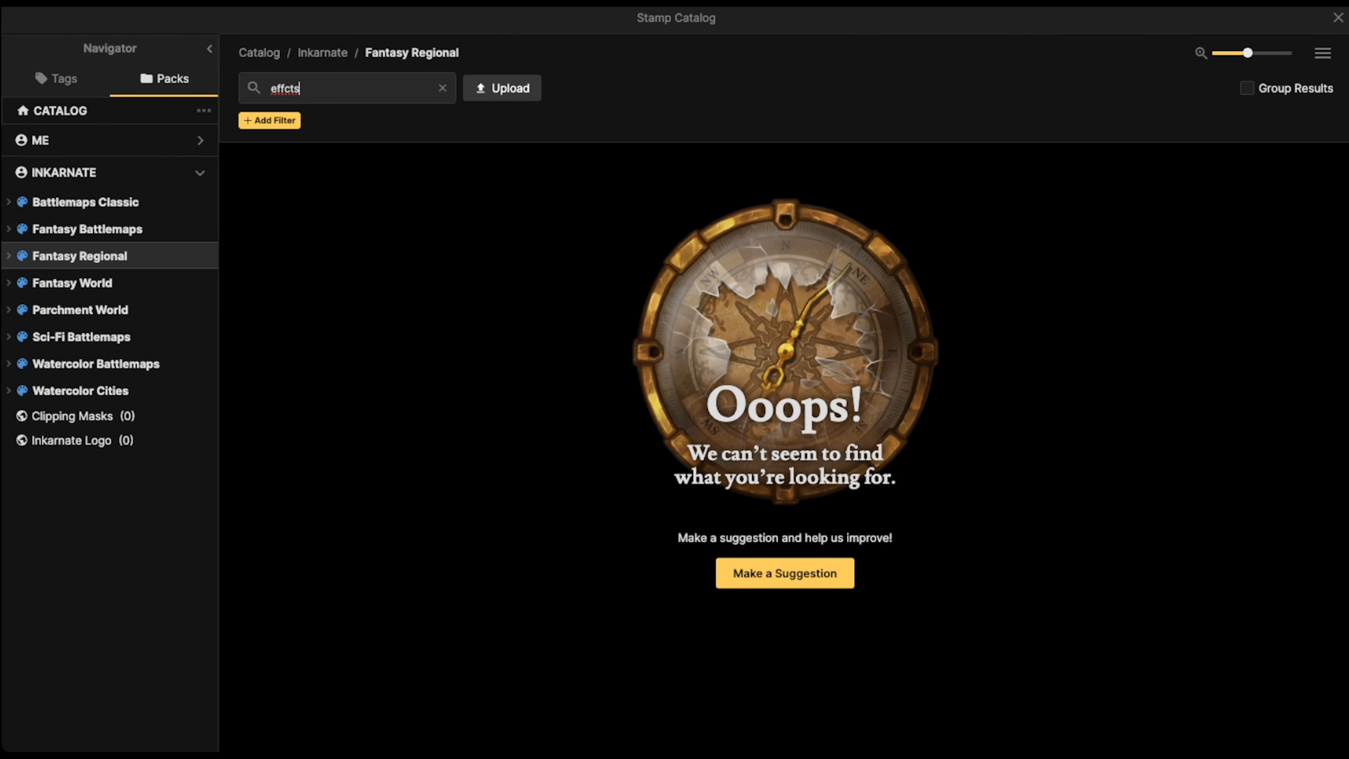
{"action": "left_click", "coordinate": [284, 88]}
{"action": "type", "text": "e"}
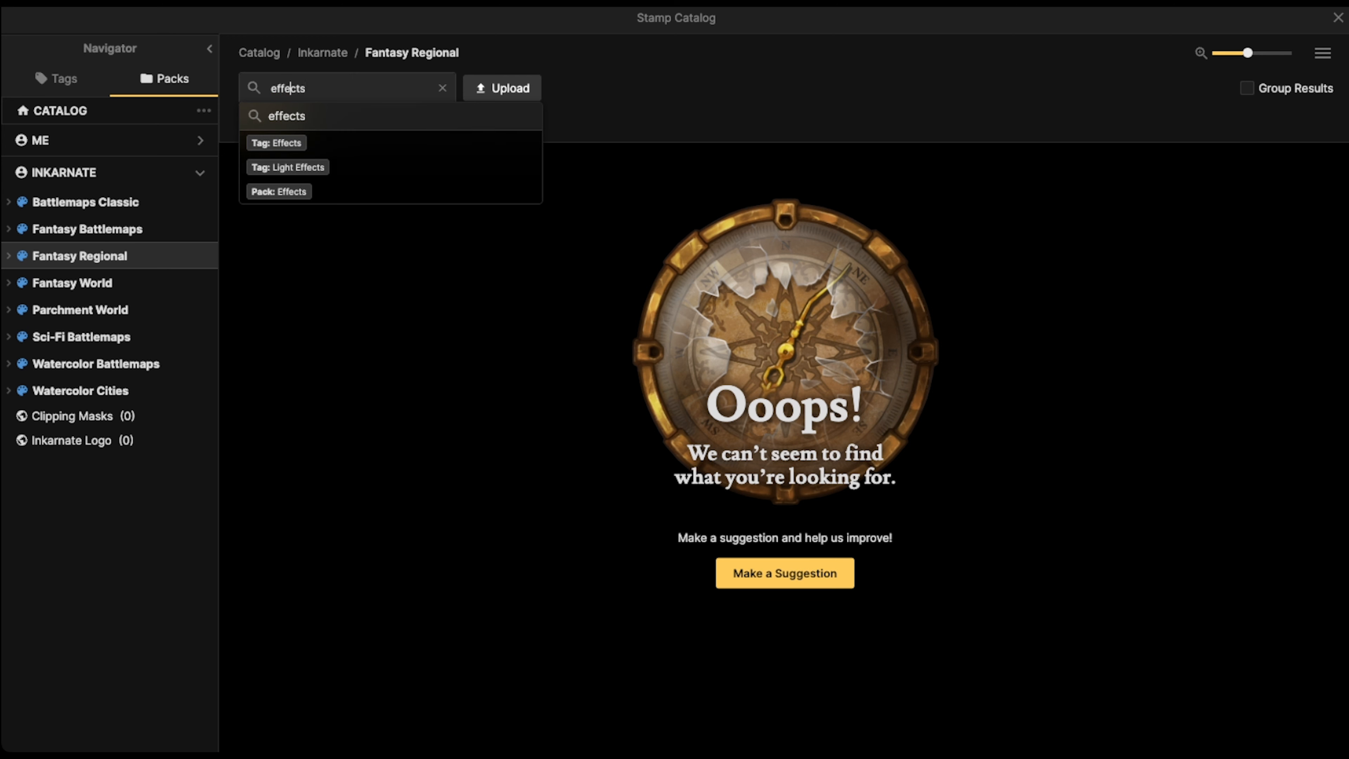
{"action": "key", "text": "Return"}
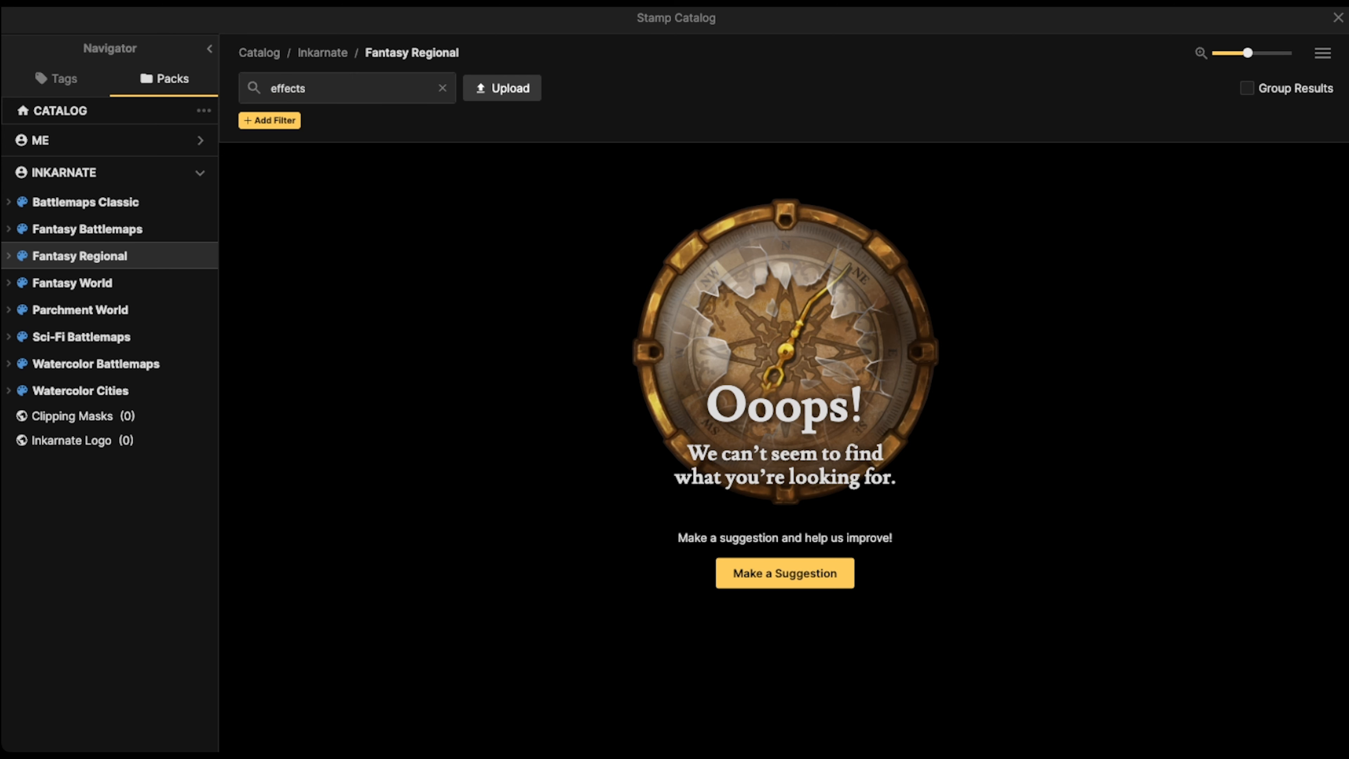
{"action": "left_click", "coordinate": [442, 88]}
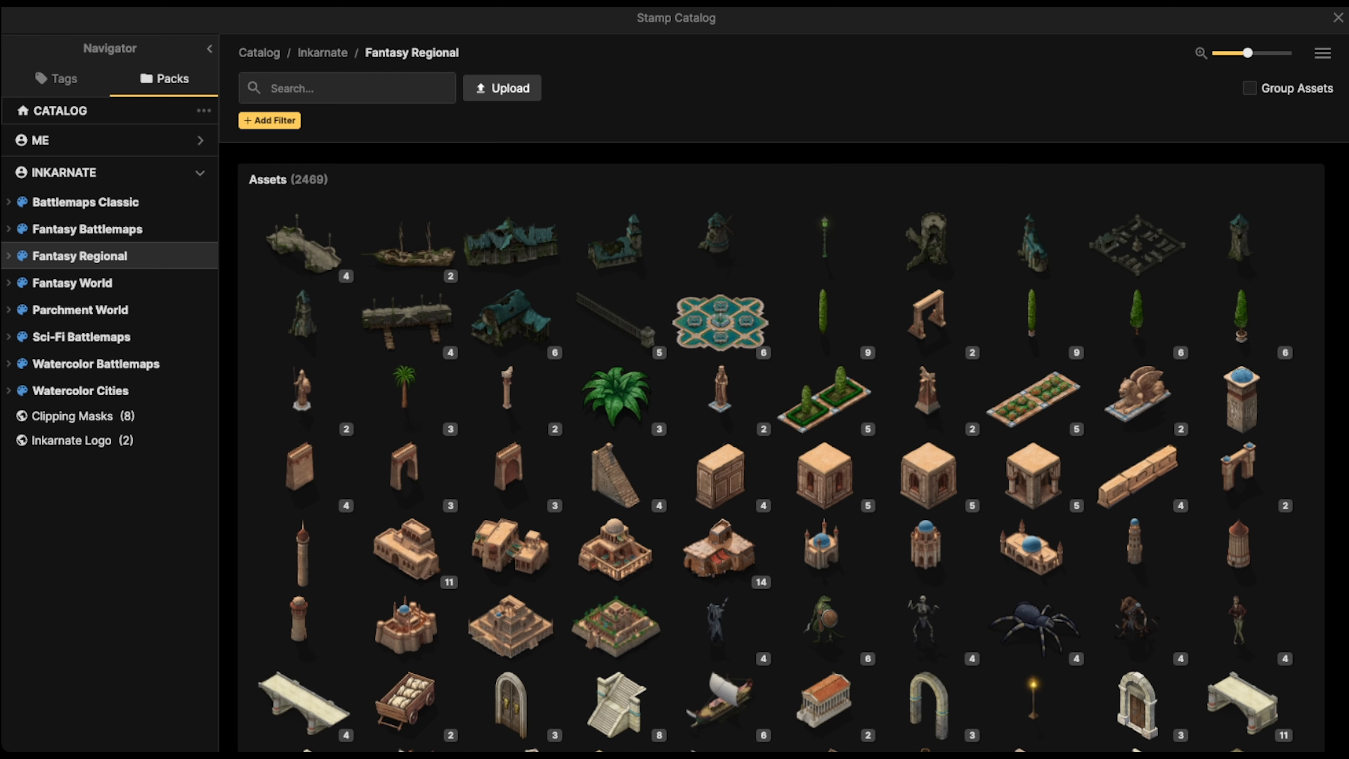
Search the Fantasy Regional catalog for "effects" and load the Force Field stamp, accepting the private asset notice
{"action": "type", "text": "effects"}
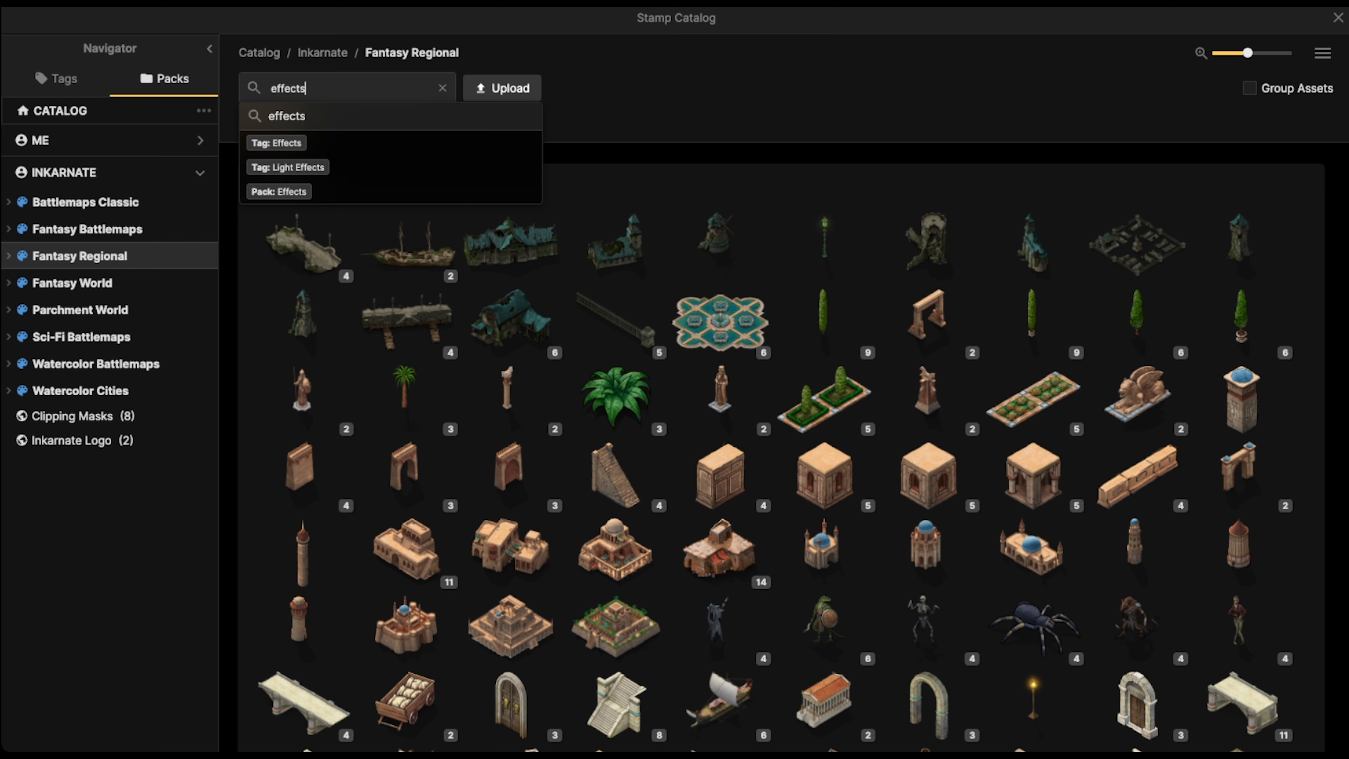
{"action": "key", "text": "Return"}
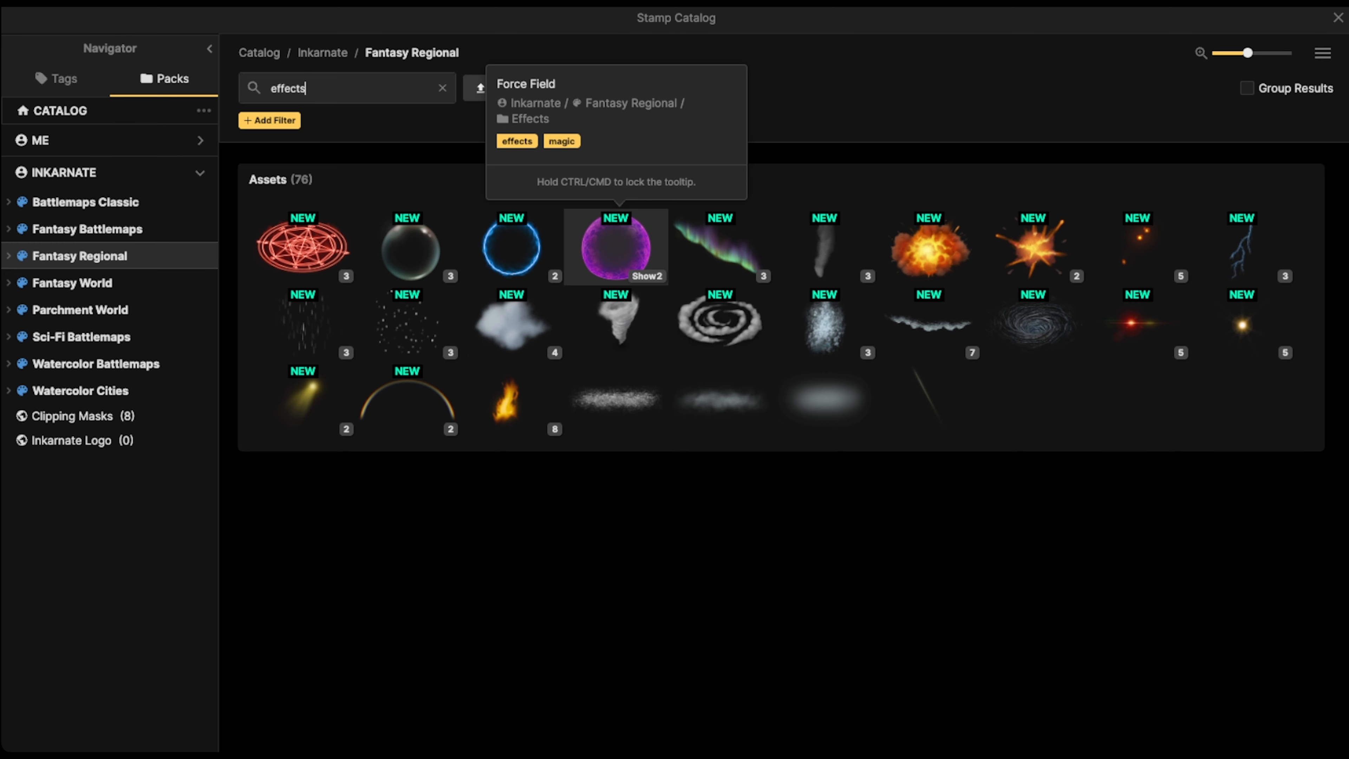
{"action": "left_click", "coordinate": [616, 245]}
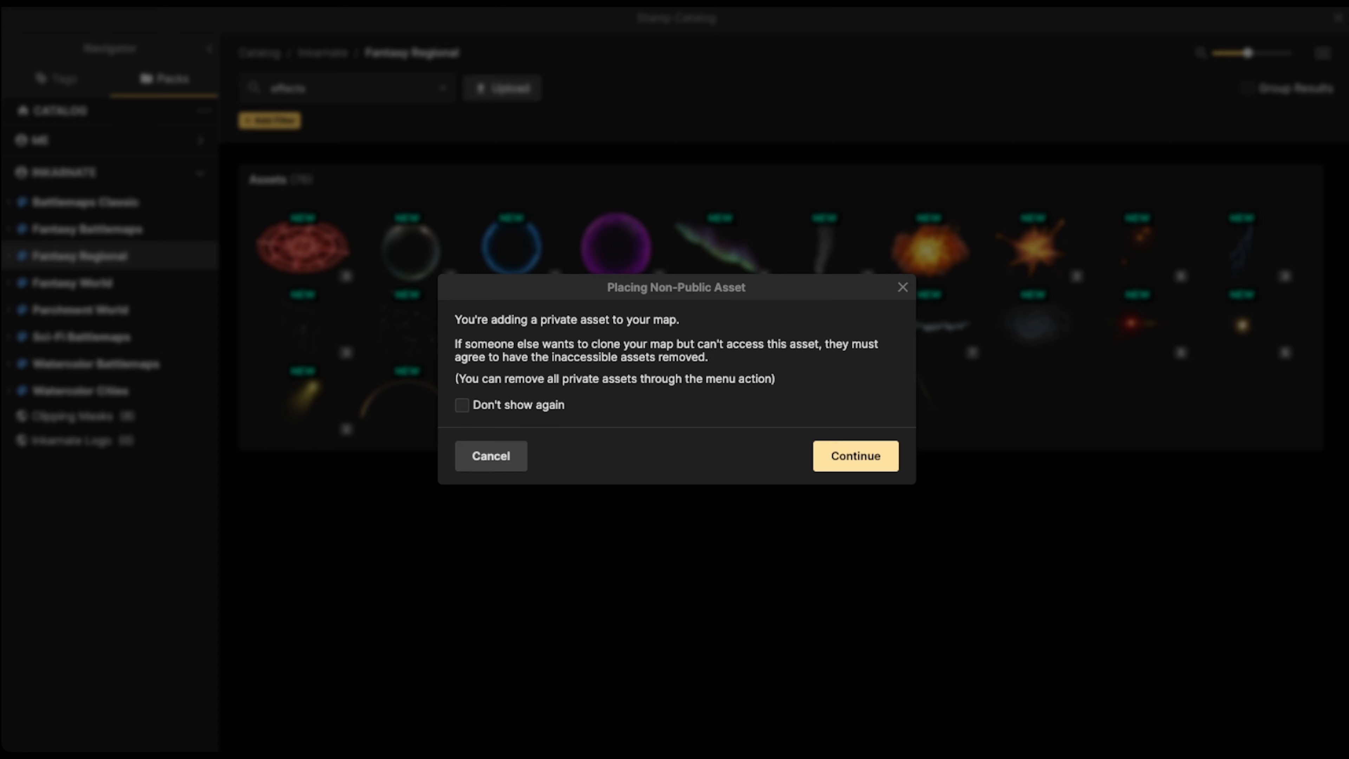
{"action": "left_click", "coordinate": [856, 455]}
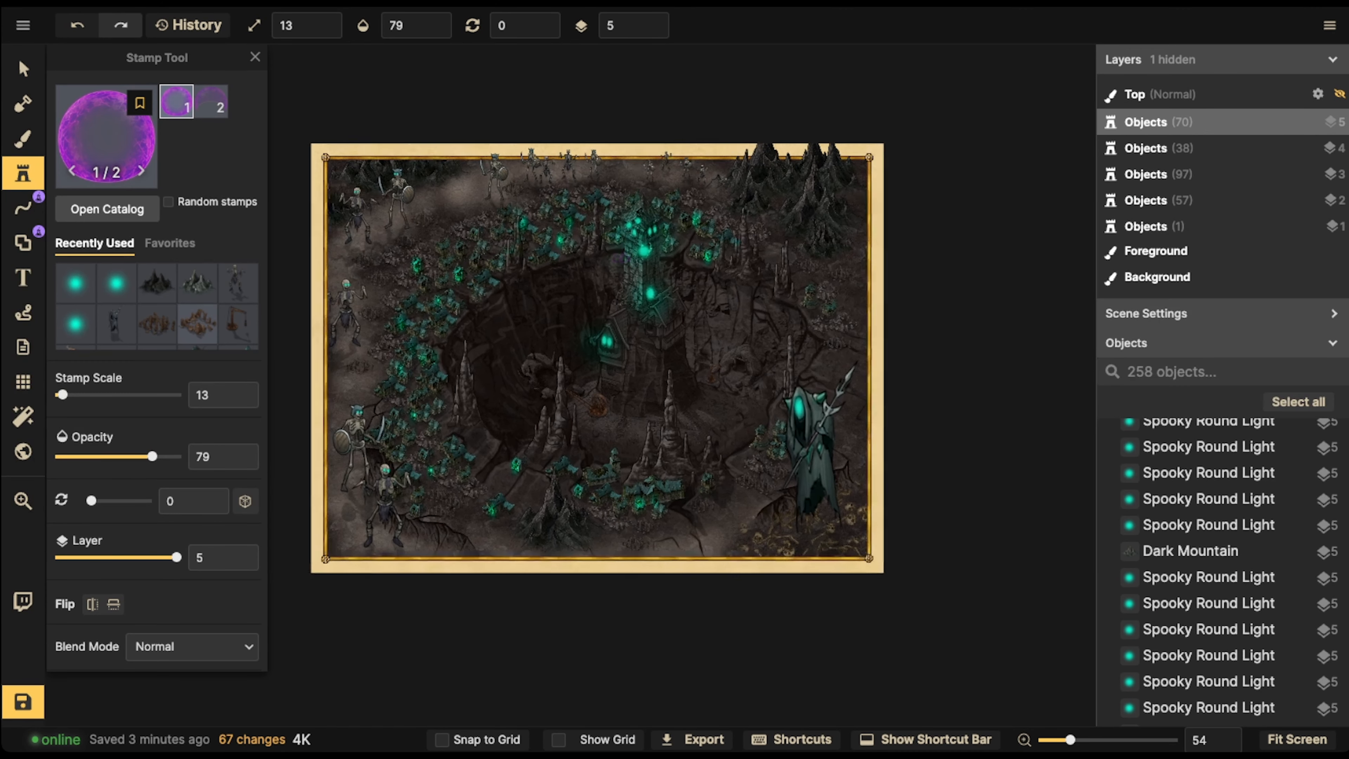
Place the purple Force Field stamp at scale 173 over the glowing tower
{"action": "scroll", "coordinate": [611, 256], "scroll_direction": "up", "scroll_amount": 15}
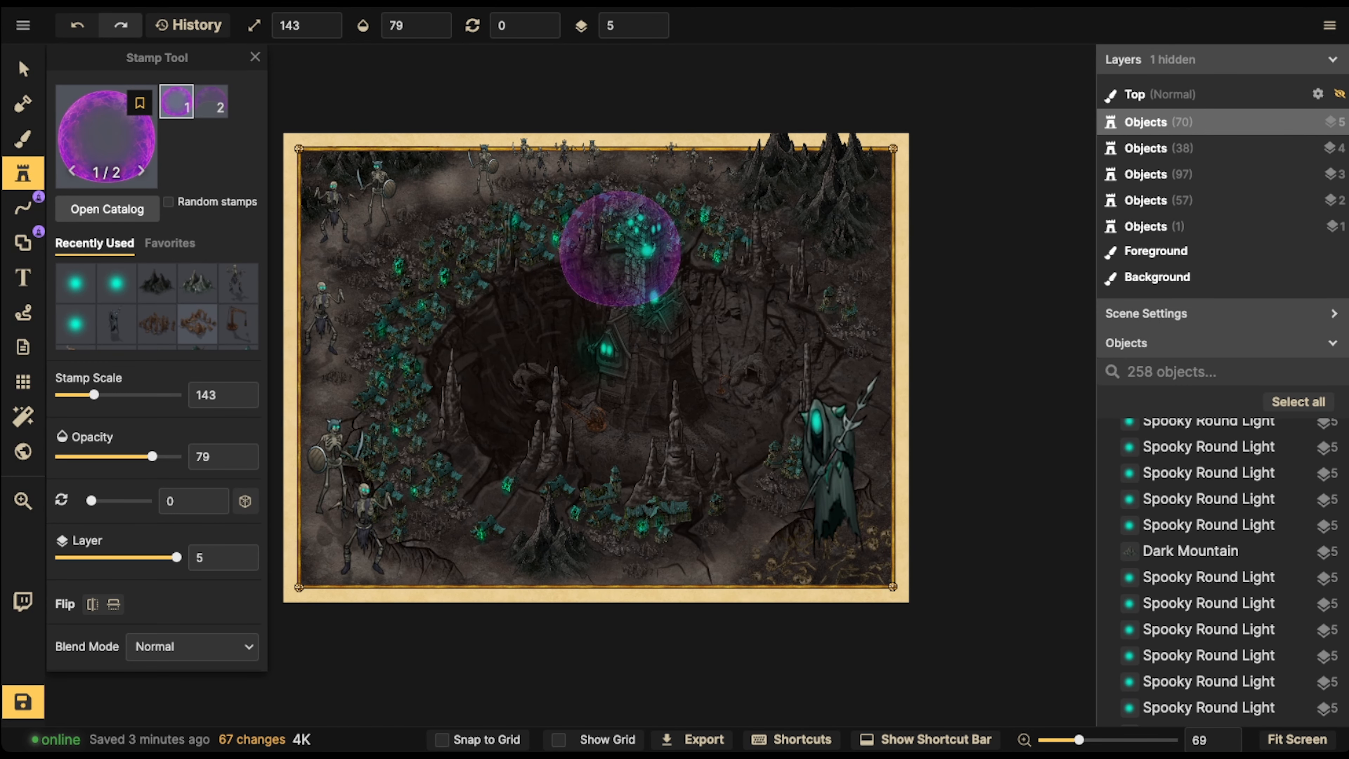
{"action": "scroll", "coordinate": [646, 256], "scroll_direction": "up", "scroll_amount": 2}
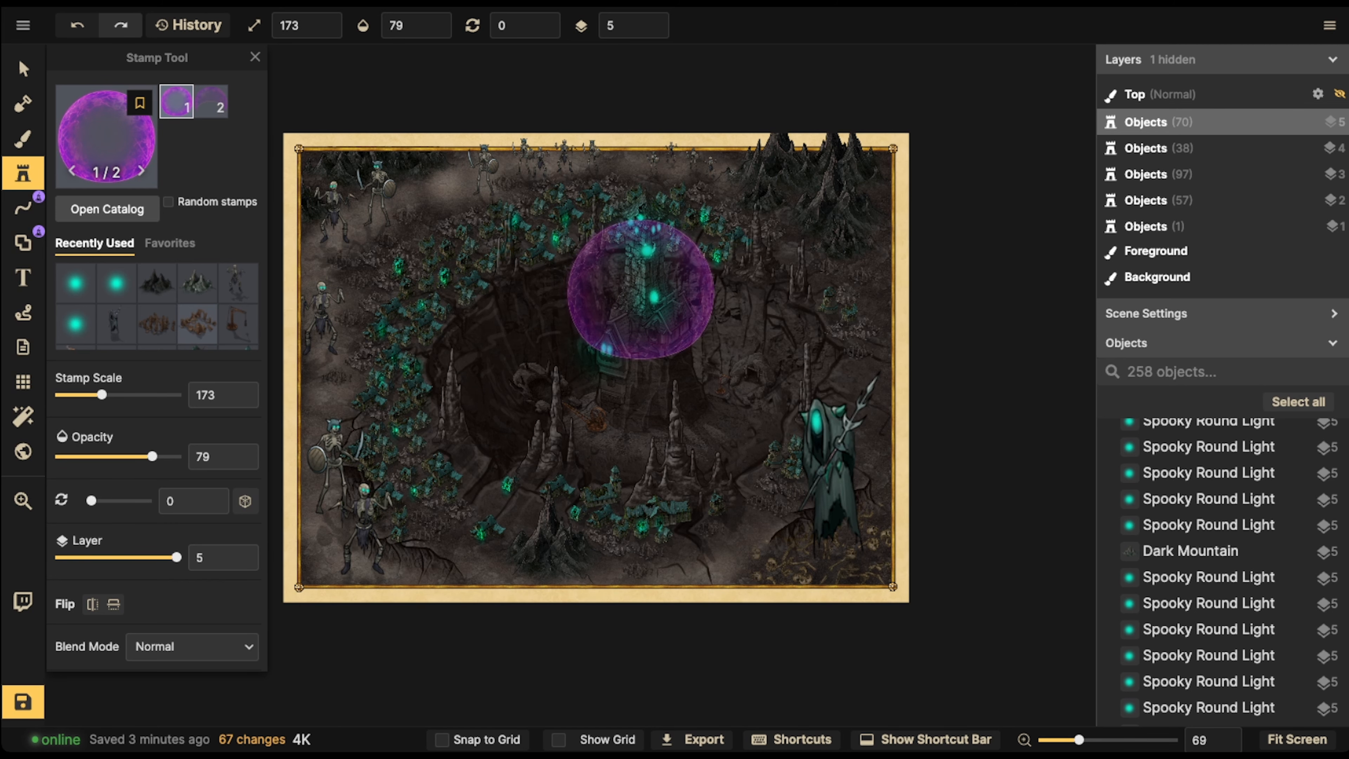
{"action": "left_click", "coordinate": [642, 283]}
Stretch the force field upward to a height of 121 and centre it on the tower
{"action": "scroll", "coordinate": [643, 284], "scroll_direction": "up", "scroll_amount": 5}
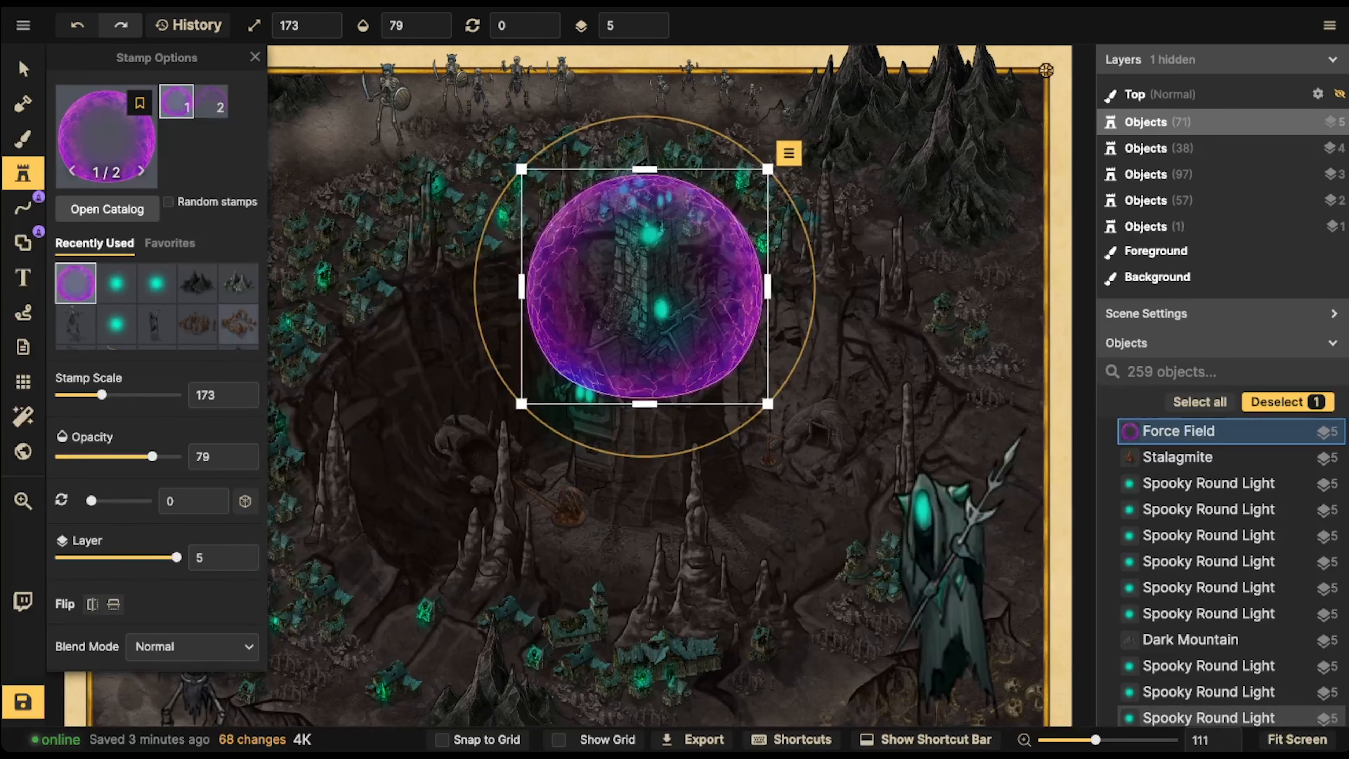
{"action": "left_click_drag", "start_coordinate": [645, 169], "coordinate": [644, 120]}
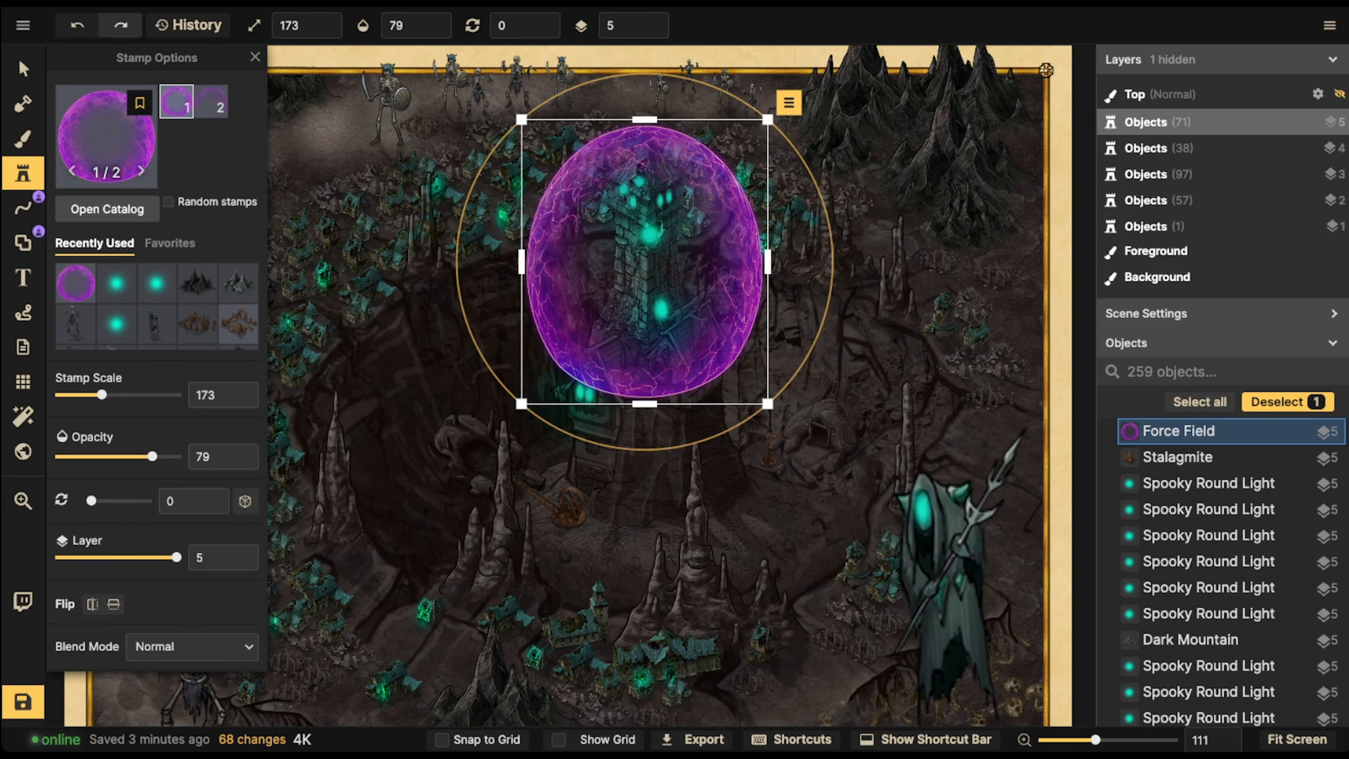
{"action": "mouse_move", "coordinate": [645, 262]}
{"action": "left_mouse_down"}
{"action": "mouse_move", "coordinate": [645, 235]}
{"action": "mouse_move", "coordinate": [651, 259]}
{"action": "left_mouse_up"}
Reduce the force field's scale to 123 so it fits closely around the tower
{"action": "key", "text": "["}
{"action": "key", "text": "["}
{"action": "key", "text": "["}
{"action": "key", "text": "["}
{"action": "key", "text": "["}
{"action": "key", "text": "]"}
{"action": "key", "text": "["}
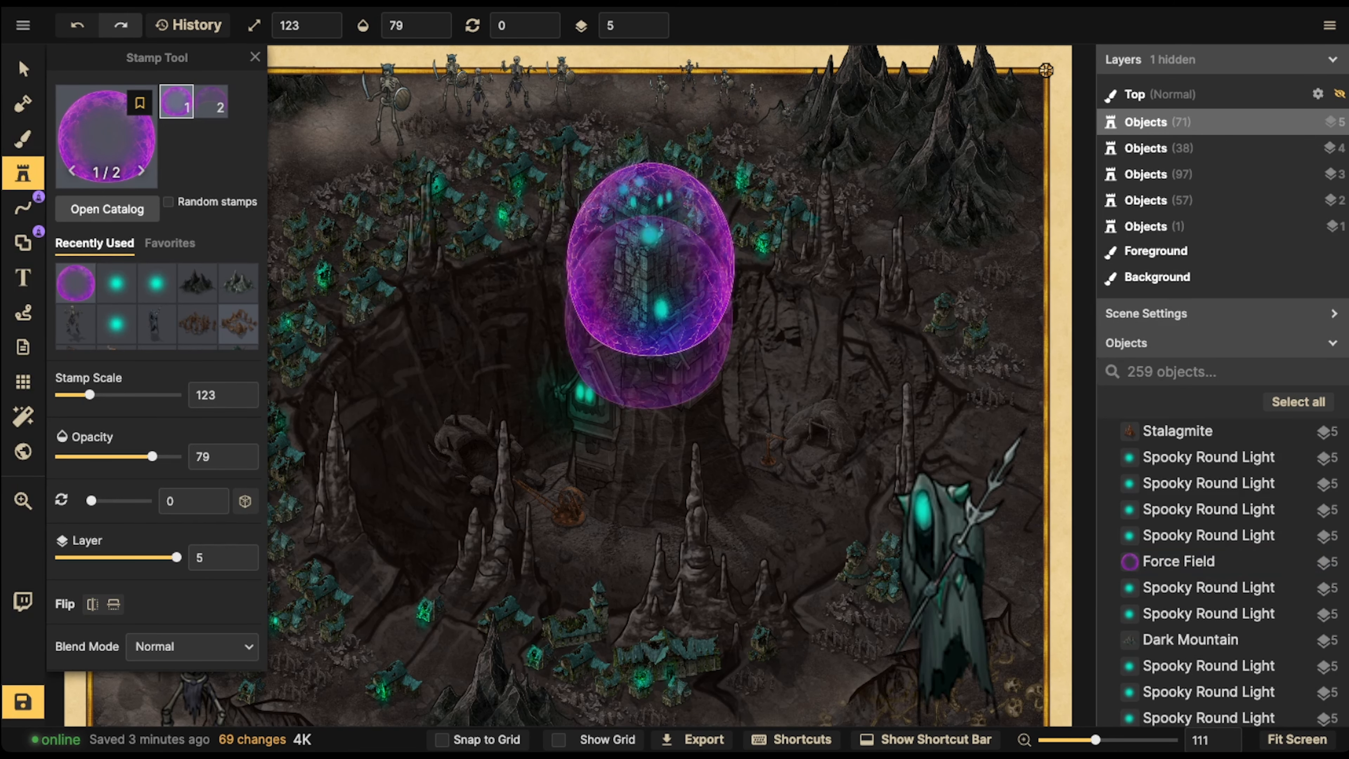
Try recolouring the force field green with a hue of -150, undo it and deselect the stamp
{"action": "left_click", "coordinate": [23, 69]}
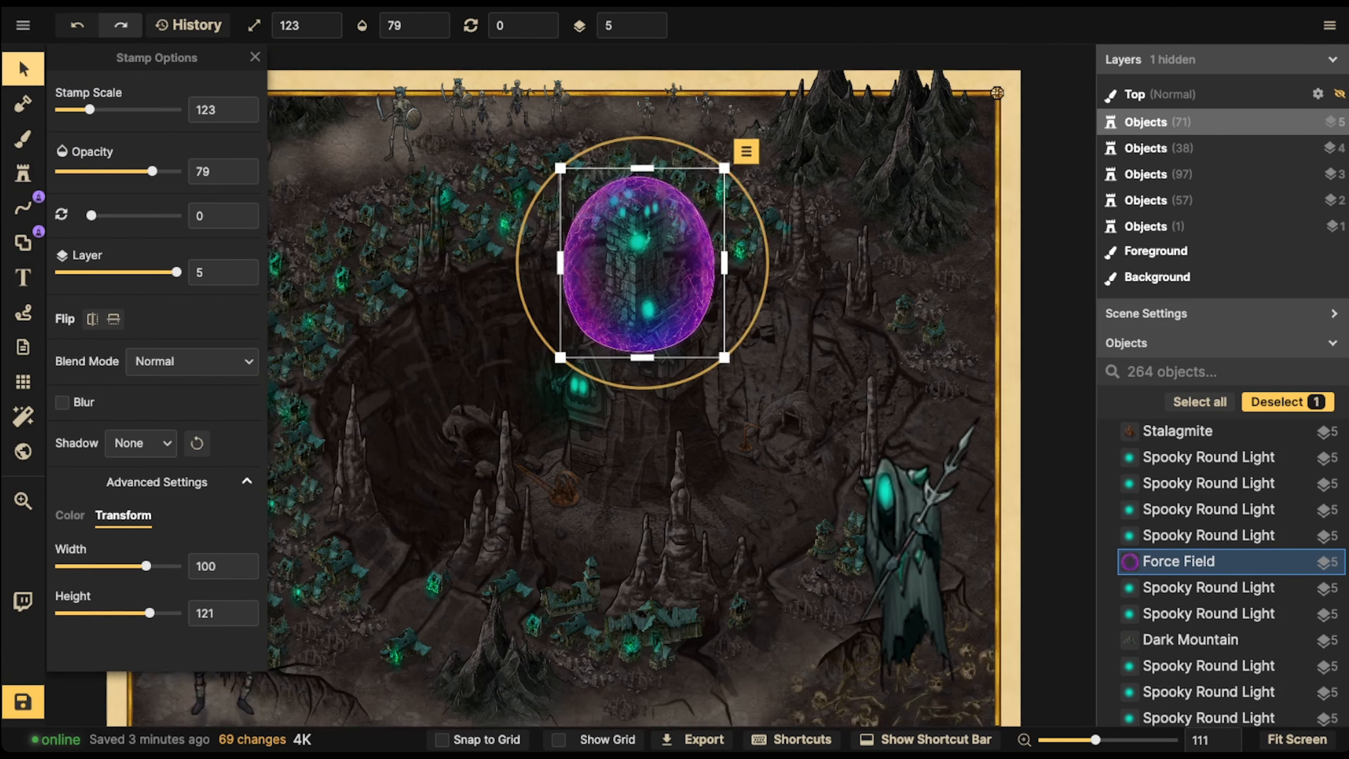
{"action": "scroll", "coordinate": [526, 298], "scroll_direction": "down", "scroll_amount": 3}
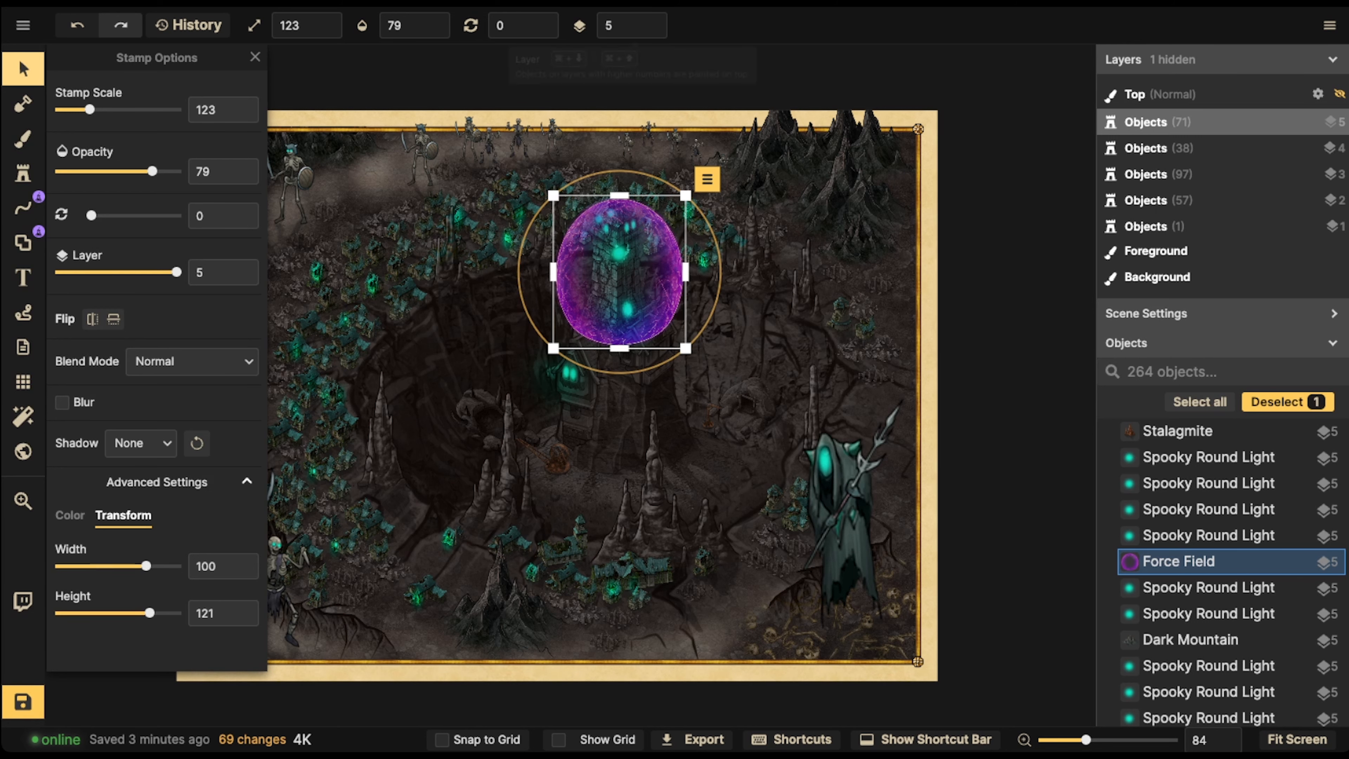
{"action": "left_click", "coordinate": [69, 515]}
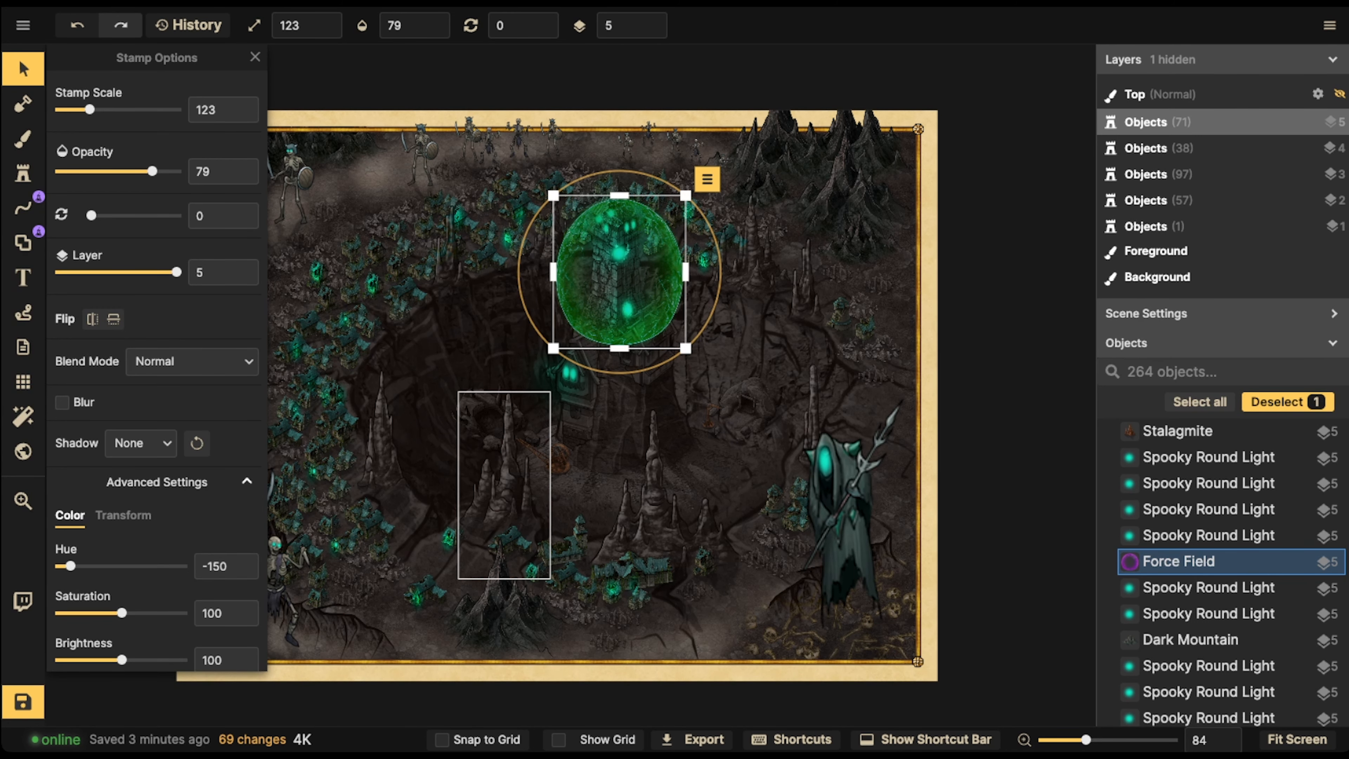
{"action": "key", "text": "ctrl+z"}
{"action": "key", "text": "Escape"}
{"action": "scroll", "coordinate": [582, 261], "scroll_direction": "down", "scroll_amount": 1}
{"action": "left_click", "coordinate": [616, 271]}
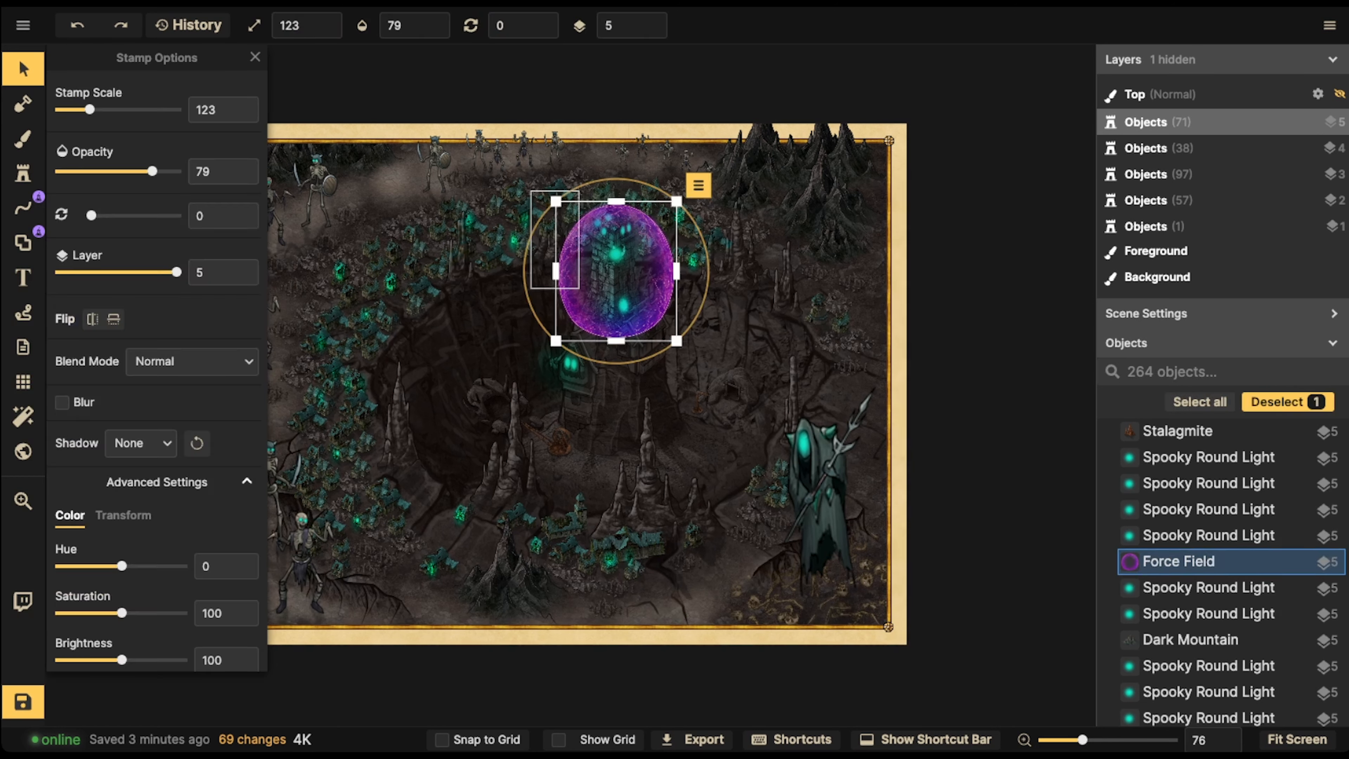
{"action": "key", "text": "Escape"}
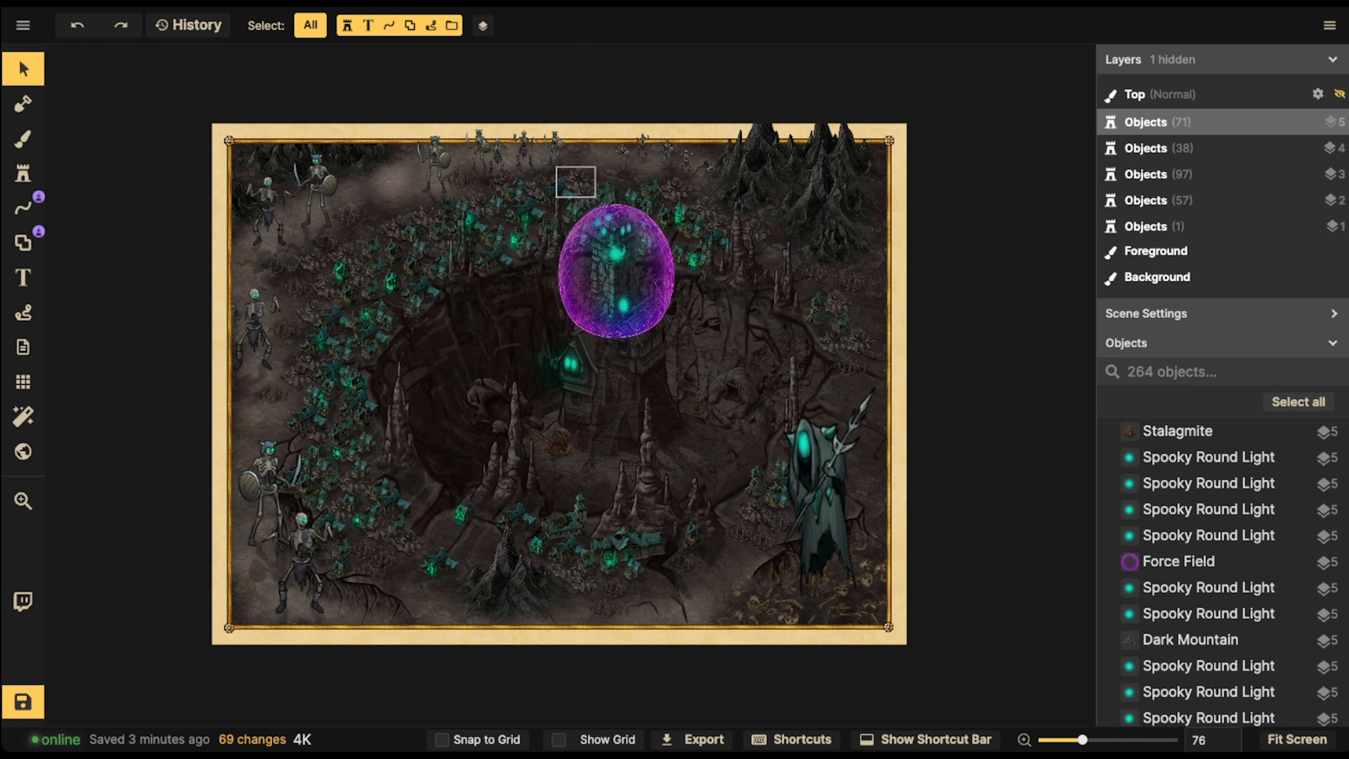
Reopen the stamp catalog and load the Aurora stamp from the effects assets
{"action": "left_click", "coordinate": [22, 173]}
{"action": "left_click", "coordinate": [99, 207]}
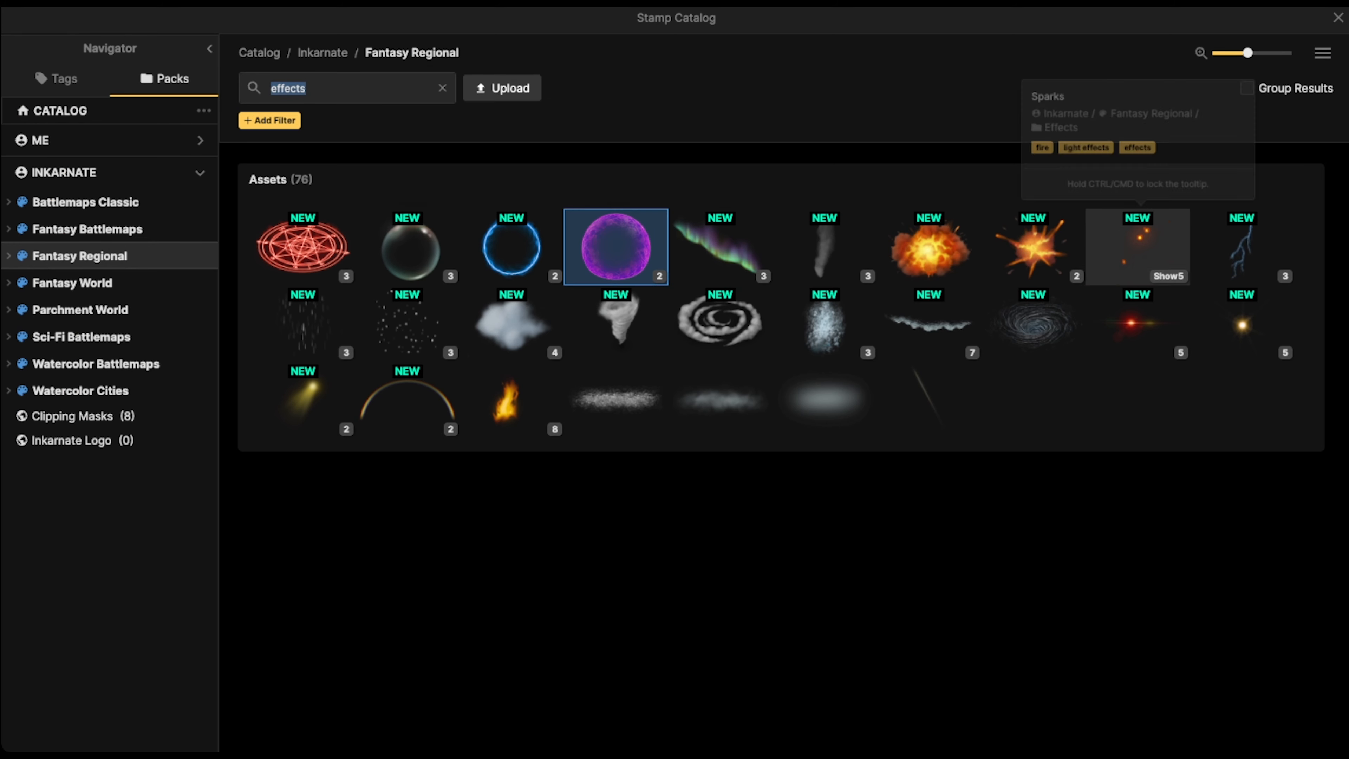
{"action": "left_click", "coordinate": [719, 245]}
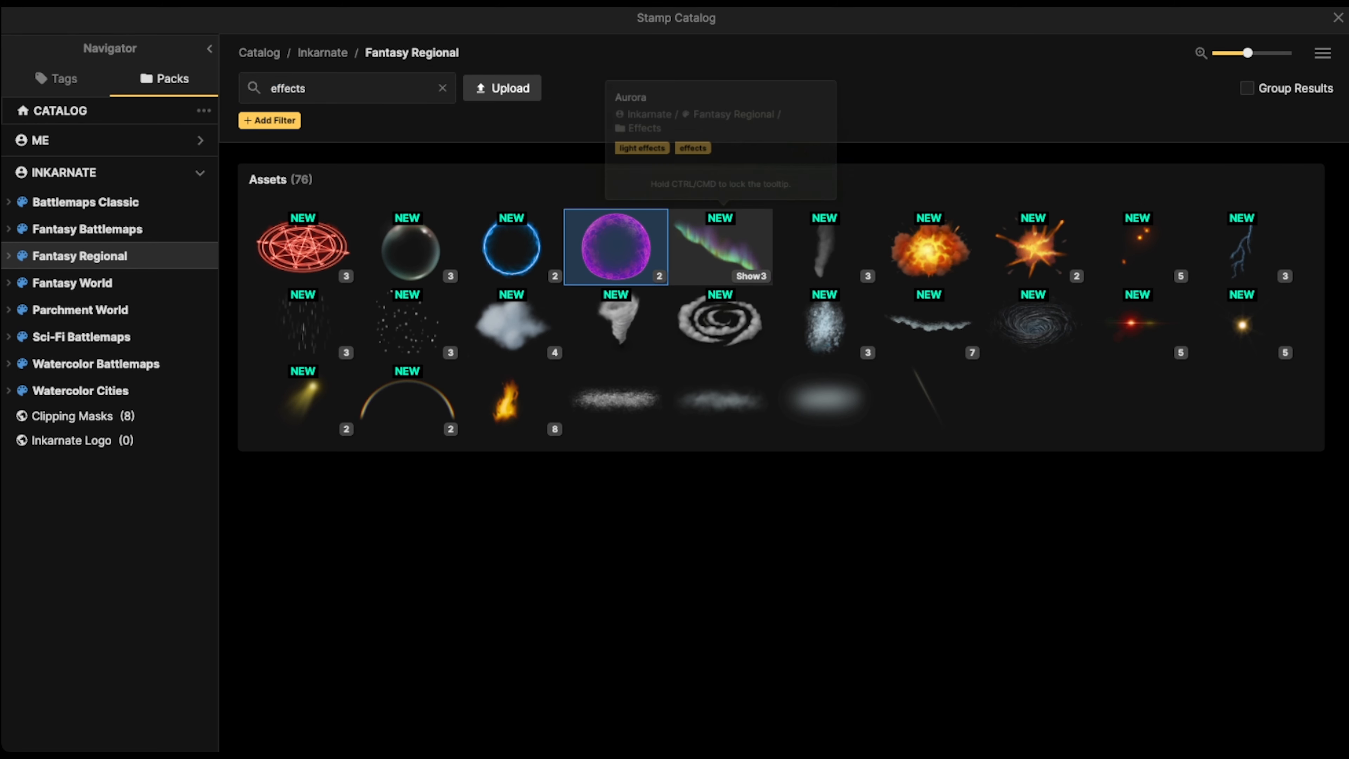
Place an Aurora stamp at scale 113 on layer 1, behind the ruins on the crater's upper-left rim
{"action": "left_click_drag", "start_coordinate": [529, 348], "coordinate": [552, 269]}
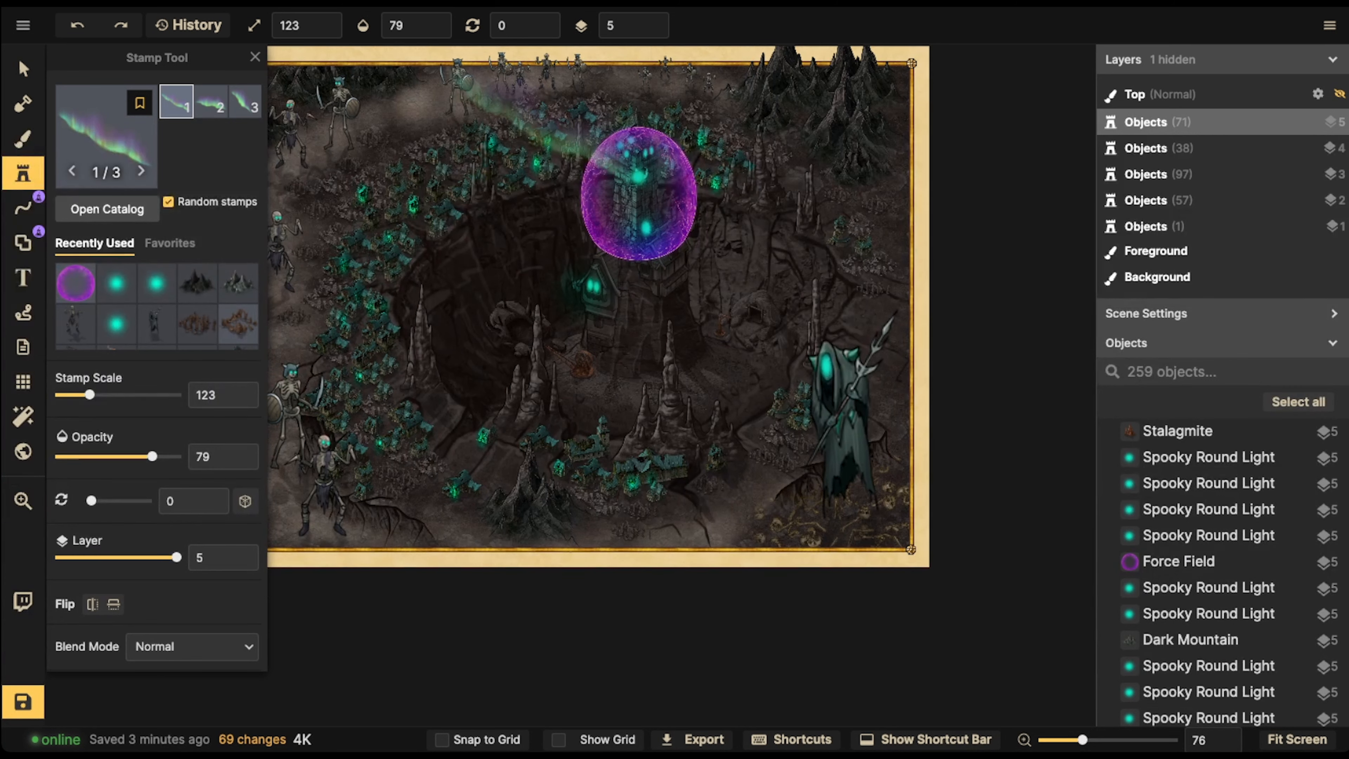
{"action": "left_click_drag", "start_coordinate": [413, 234], "coordinate": [560, 354]}
{"action": "scroll", "coordinate": [497, 281], "scroll_direction": "down", "scroll_amount": 1}
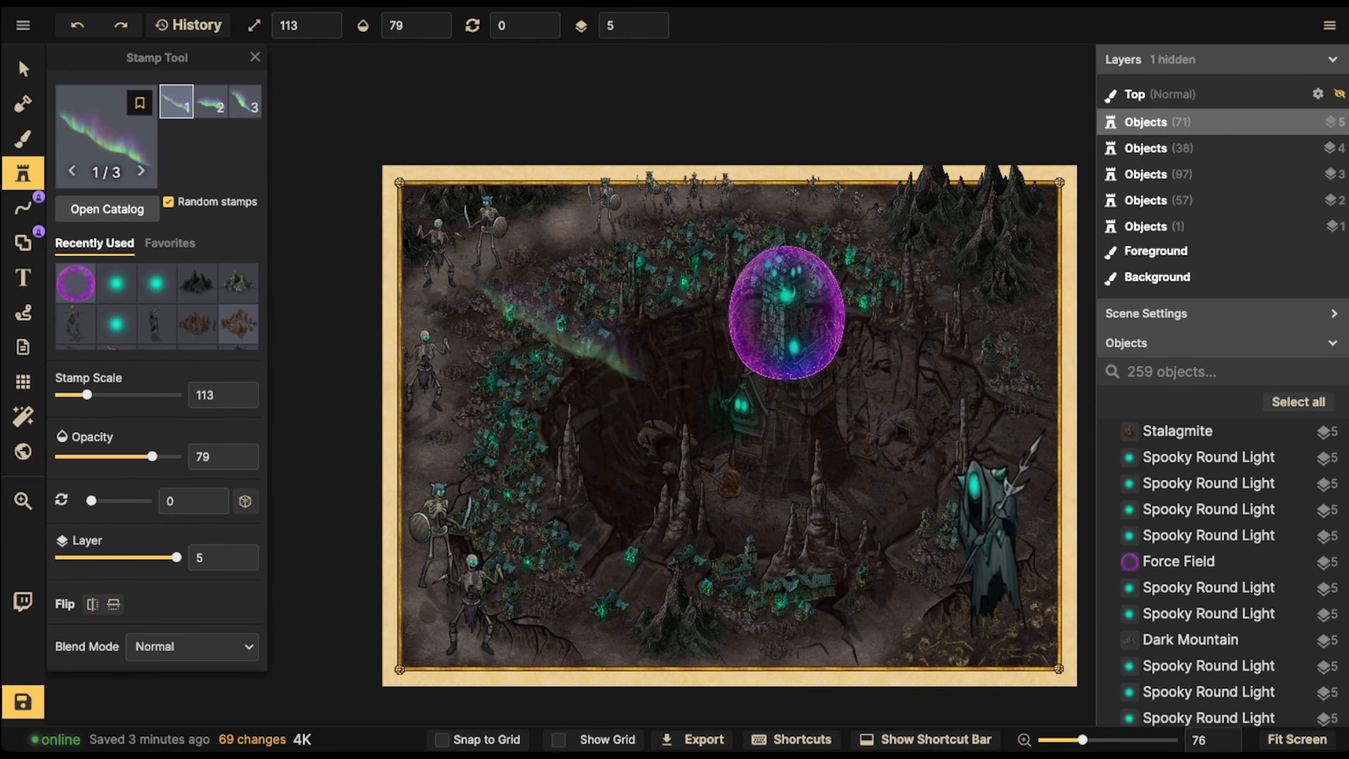
{"action": "scroll", "coordinate": [659, 27], "scroll_direction": "down", "scroll_amount": 4}
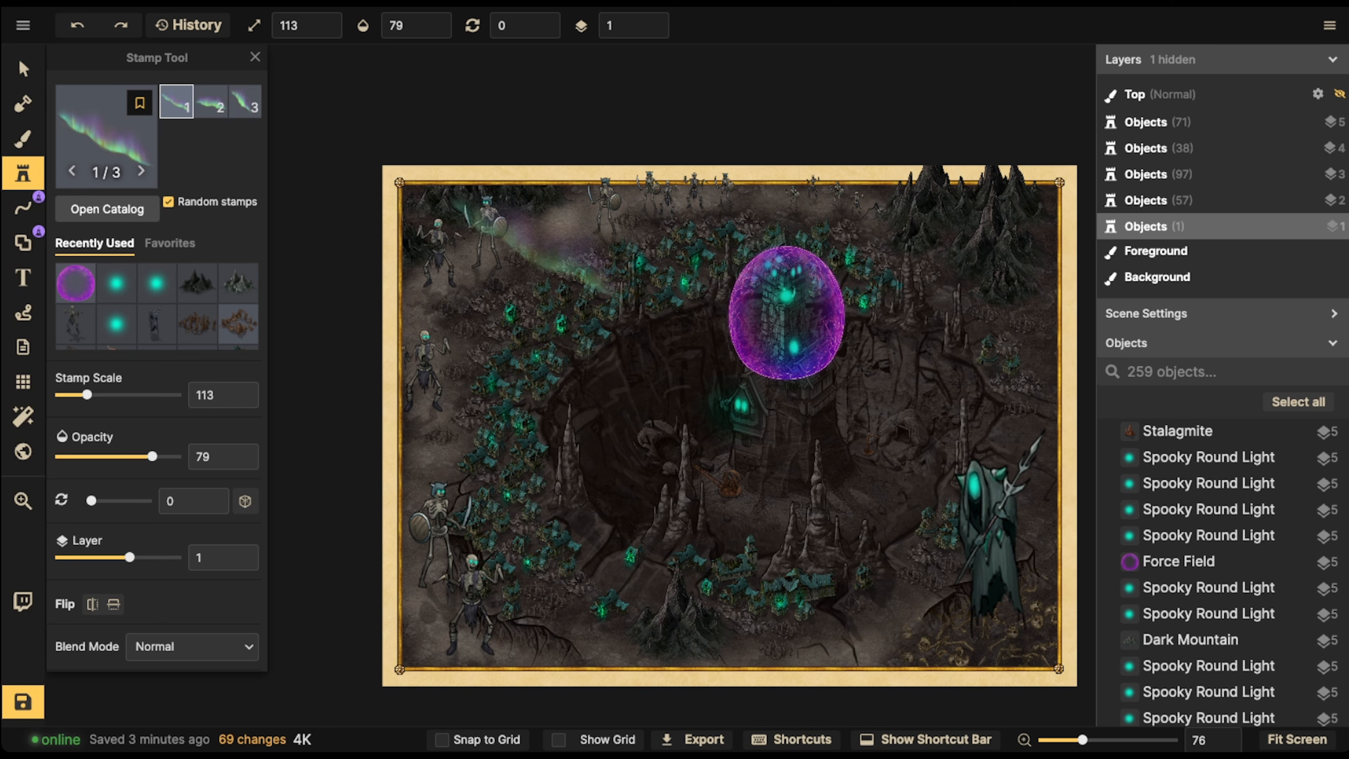
{"action": "left_click", "coordinate": [503, 297]}
{"action": "left_click_drag", "start_coordinate": [503, 296], "coordinate": [500, 296]}
{"action": "key", "text": "Escape"}
Place two more unrotated Aurora stamps, one behind the skeleton at the left edge and one beside the hooded figure
{"action": "scroll", "coordinate": [473, 434], "scroll_direction": "down", "scroll_amount": 1}
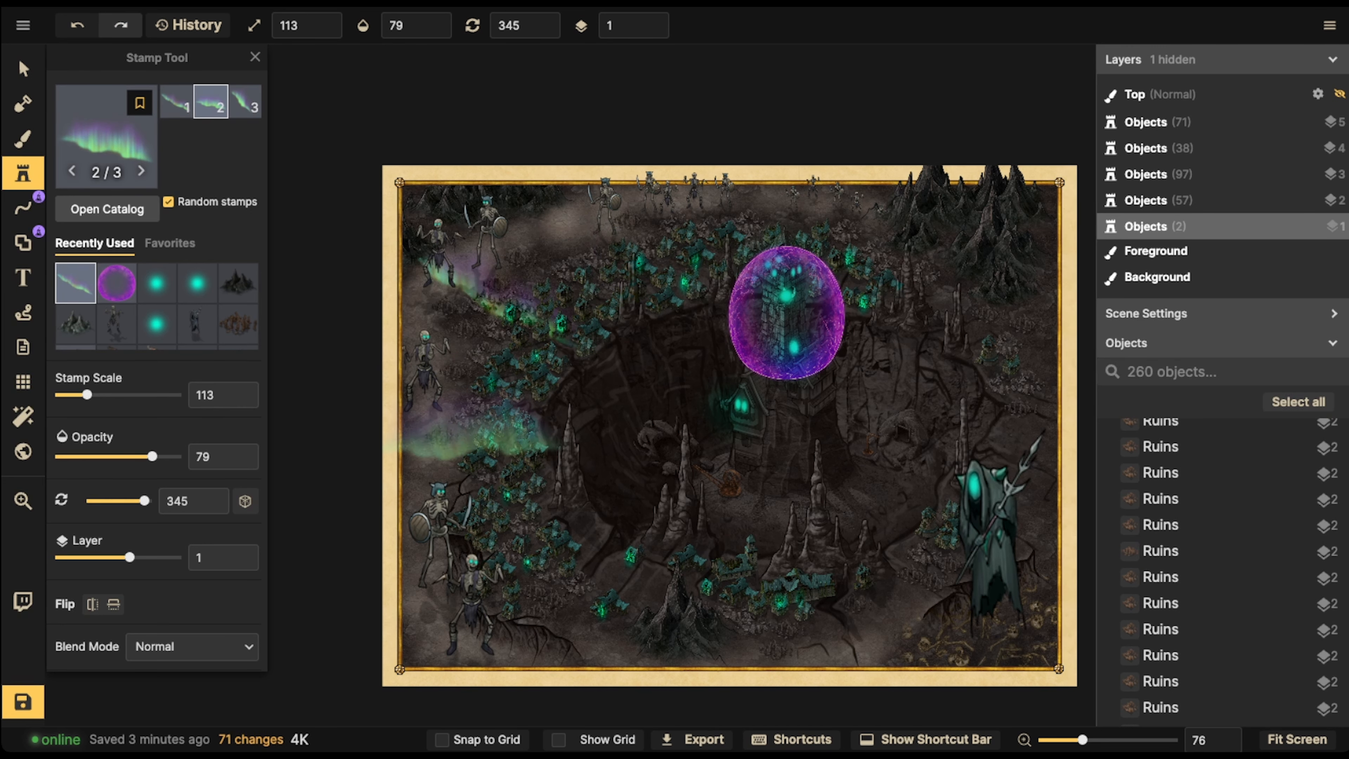
{"action": "scroll", "coordinate": [465, 423], "scroll_direction": "up", "scroll_amount": 1}
{"action": "left_click", "coordinate": [465, 380]}
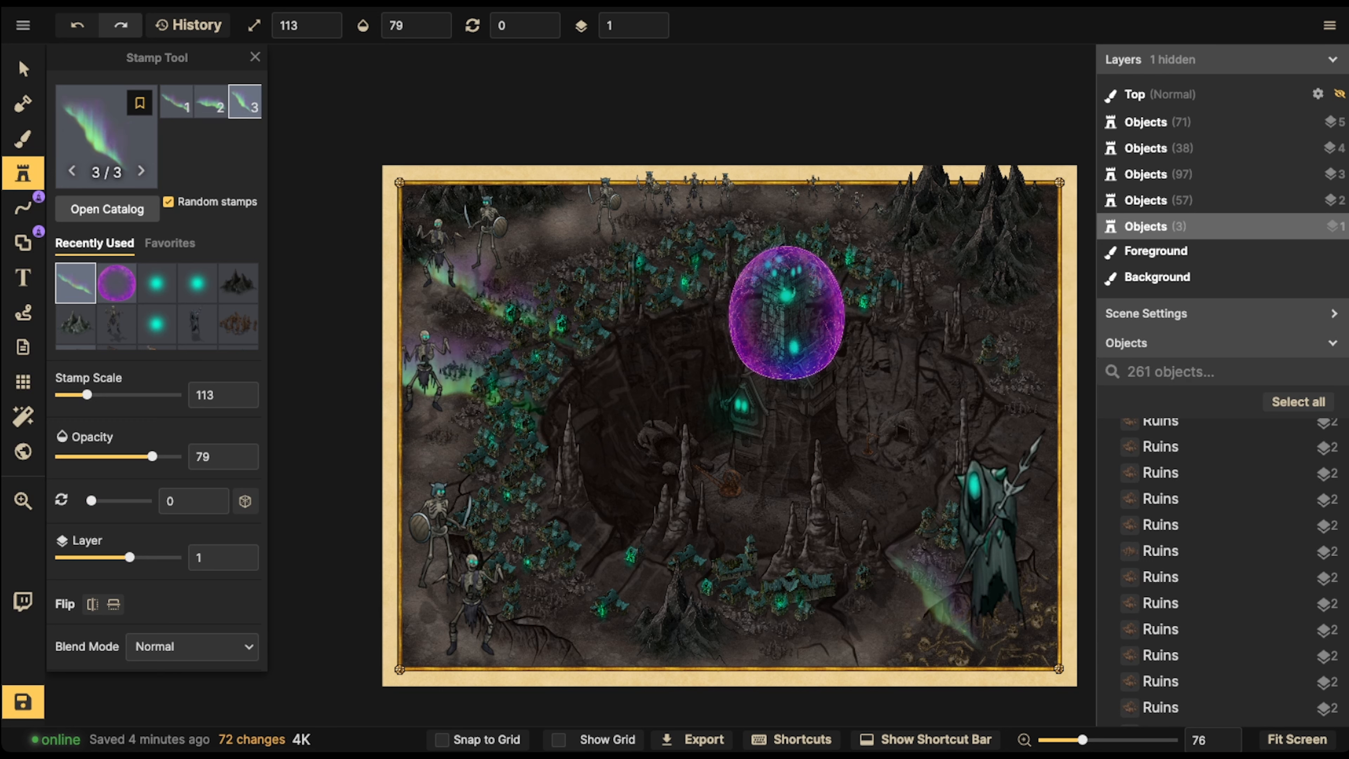
{"action": "left_click", "coordinate": [927, 598]}
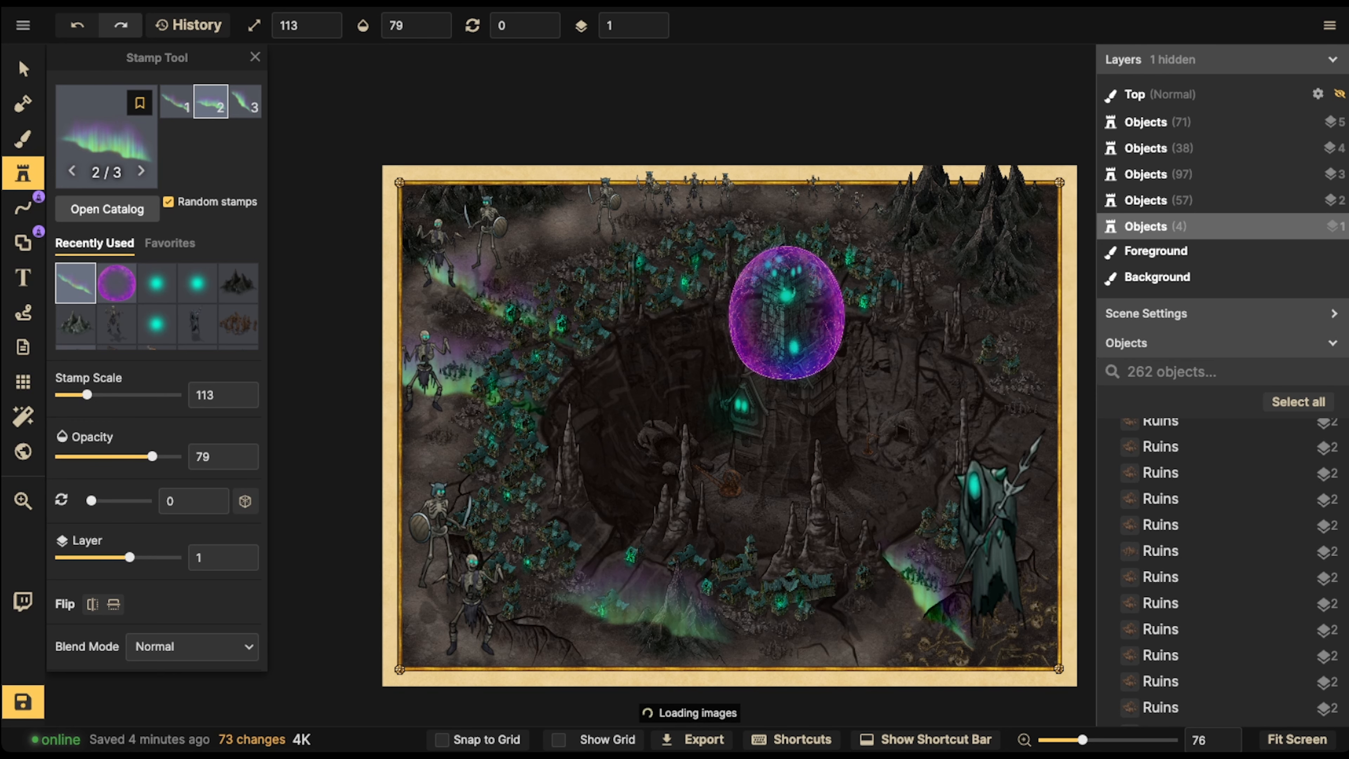
Place two more Aurora stamps, one behind the skeletons on the map's upper edge and one on the slope below the dark mountains
{"action": "left_click", "coordinate": [770, 210]}
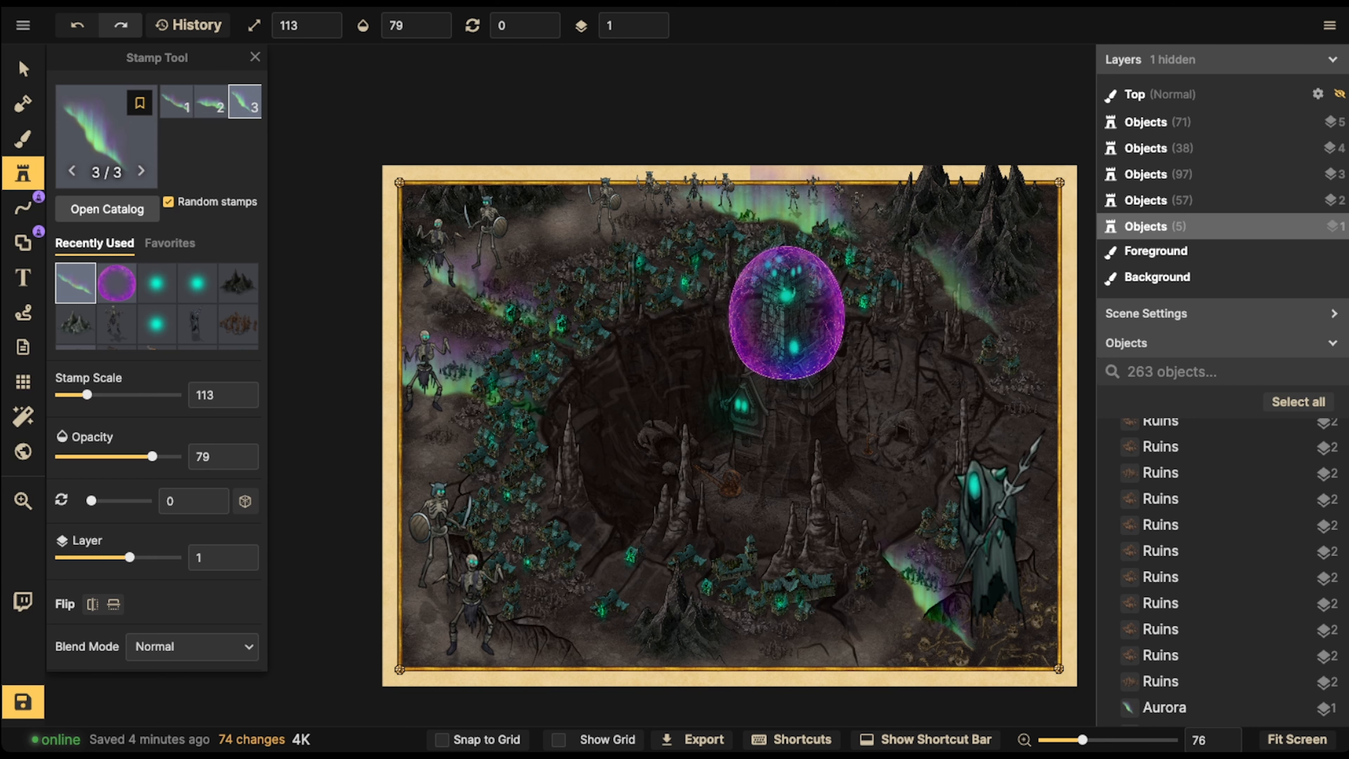
{"action": "left_click", "coordinate": [956, 300]}
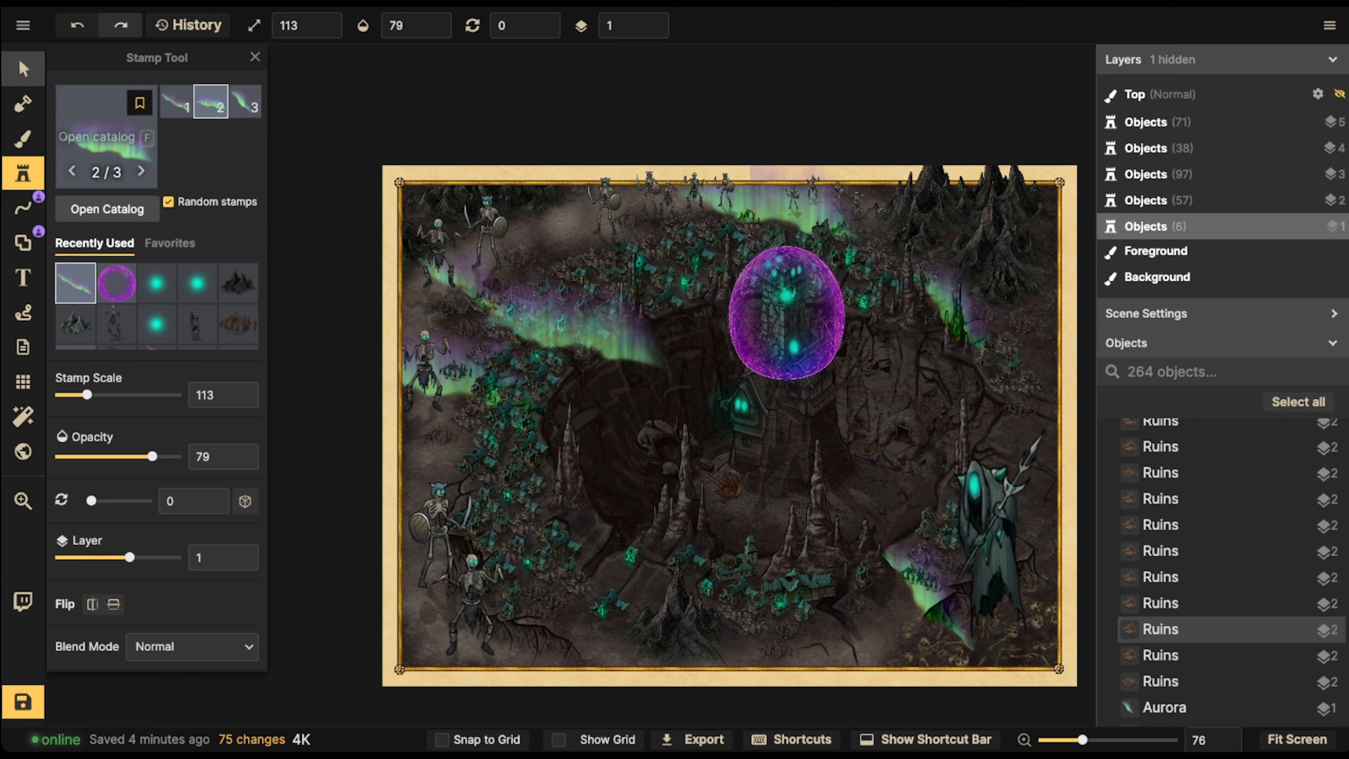
Select every stamp from the Aurora set, starting from the aurora below the dark mountains
{"action": "left_click", "coordinate": [23, 69]}
{"action": "left_click", "coordinate": [1060, 238]}
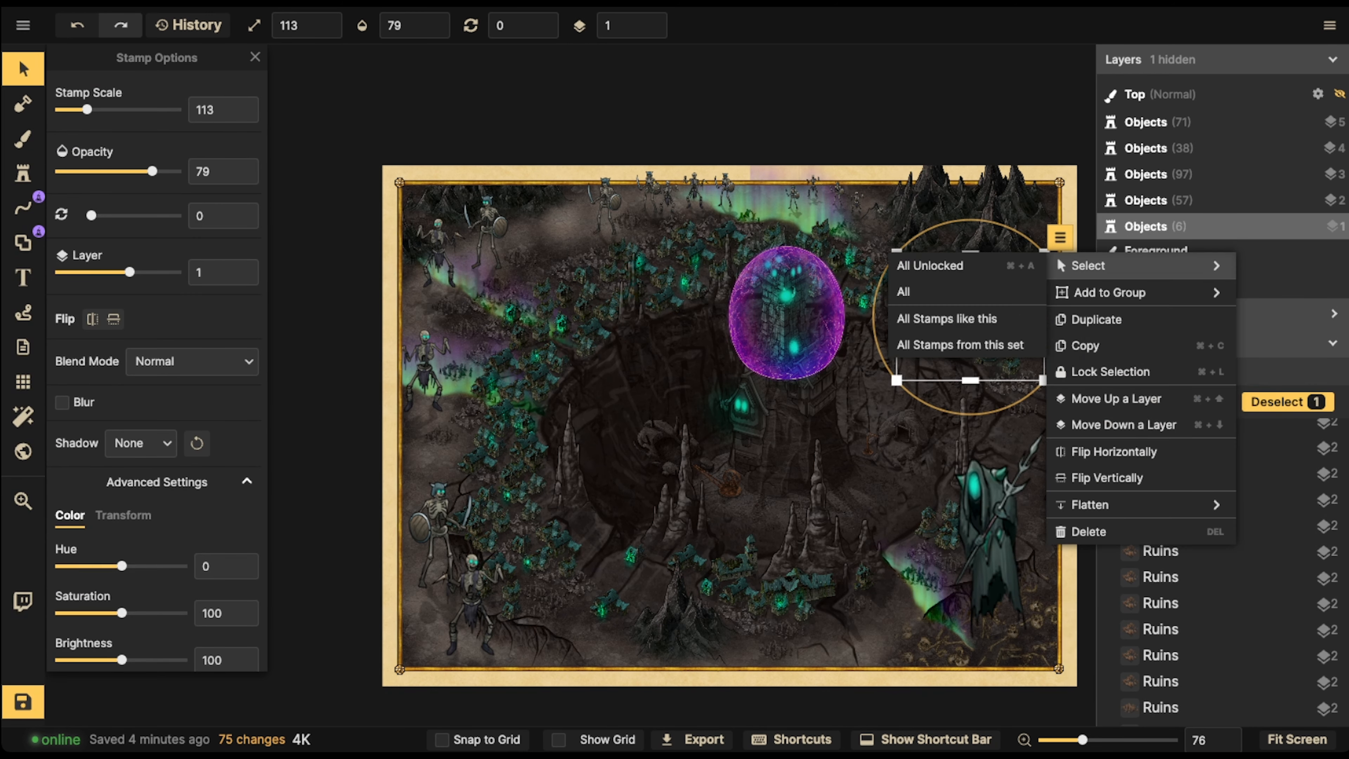
{"action": "mouse_move", "coordinate": [1088, 266]}
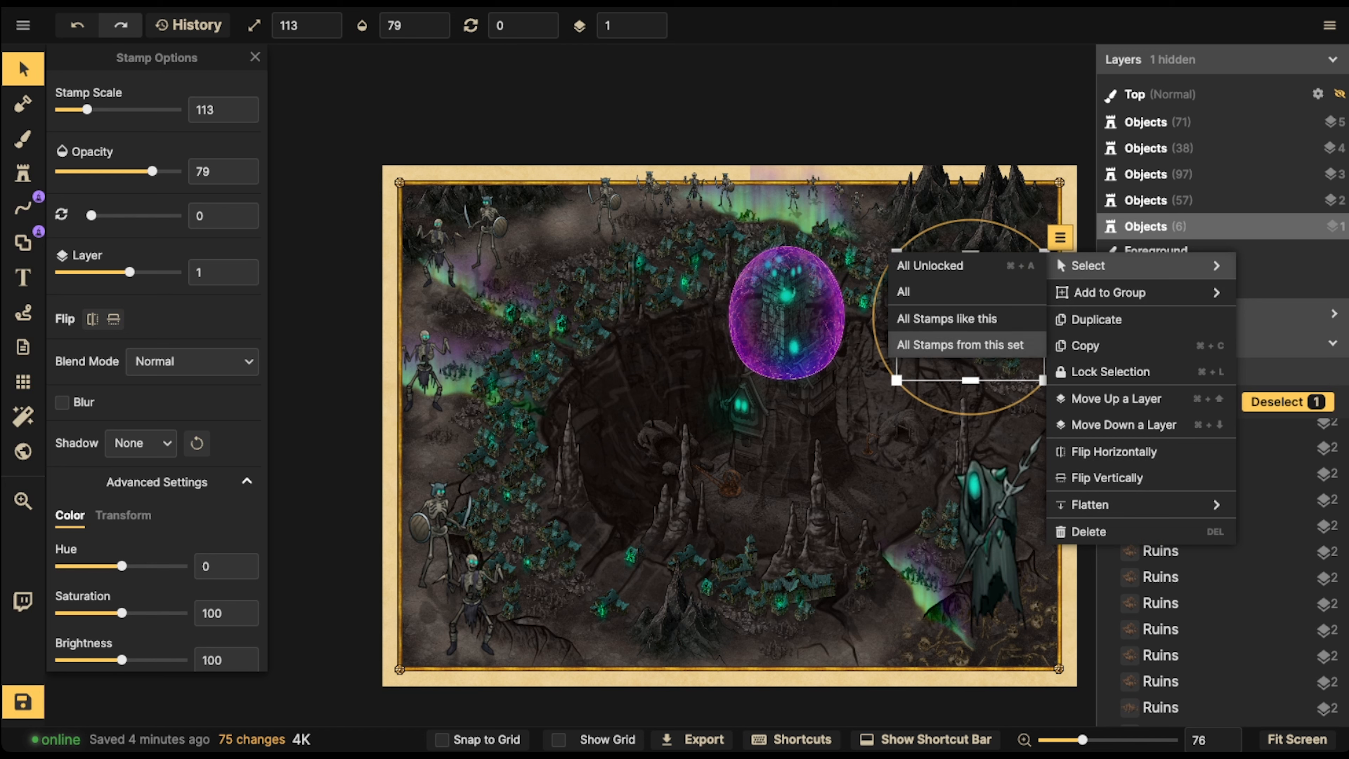
{"action": "left_click", "coordinate": [960, 345]}
Try raising the selected auroras to layer 5, and return them to layer 1
{"action": "key", "text": "super+Up"}
{"action": "key", "text": "super+Up"}
{"action": "key", "text": "super+Up"}
{"action": "key", "text": "super+Up"}
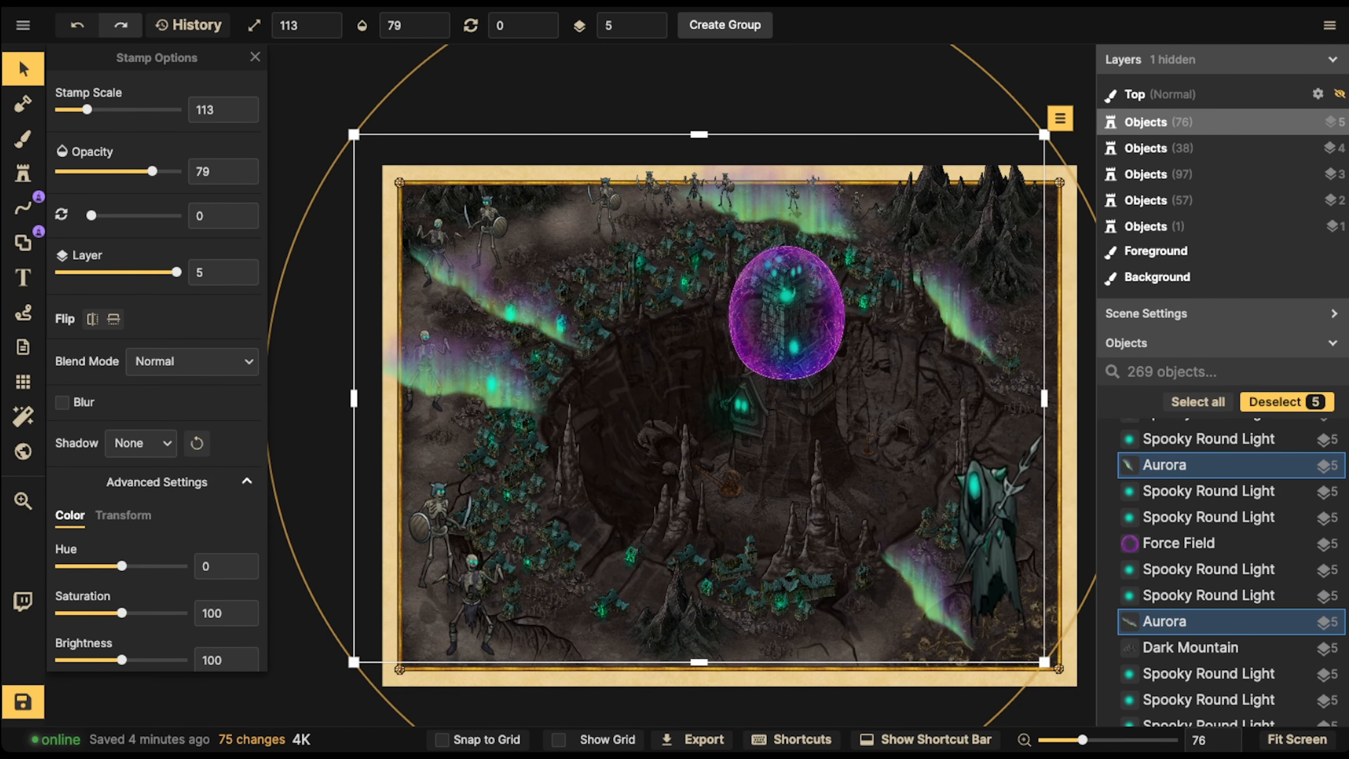
{"action": "left_click", "coordinate": [660, 25]}
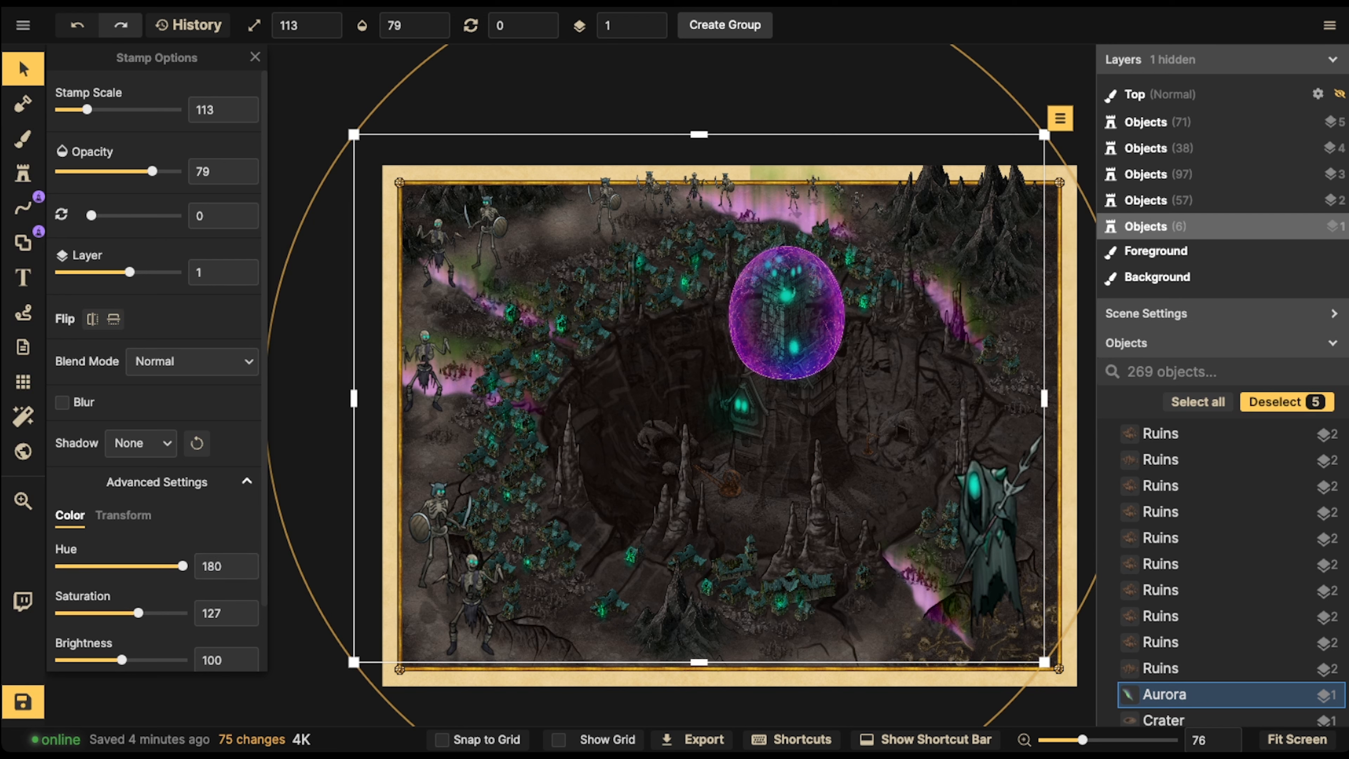
Recolour the selected auroras with hue 180, saturation 127 and contrast 79
{"action": "scroll", "coordinate": [157, 362], "scroll_direction": "down", "scroll_amount": 2}
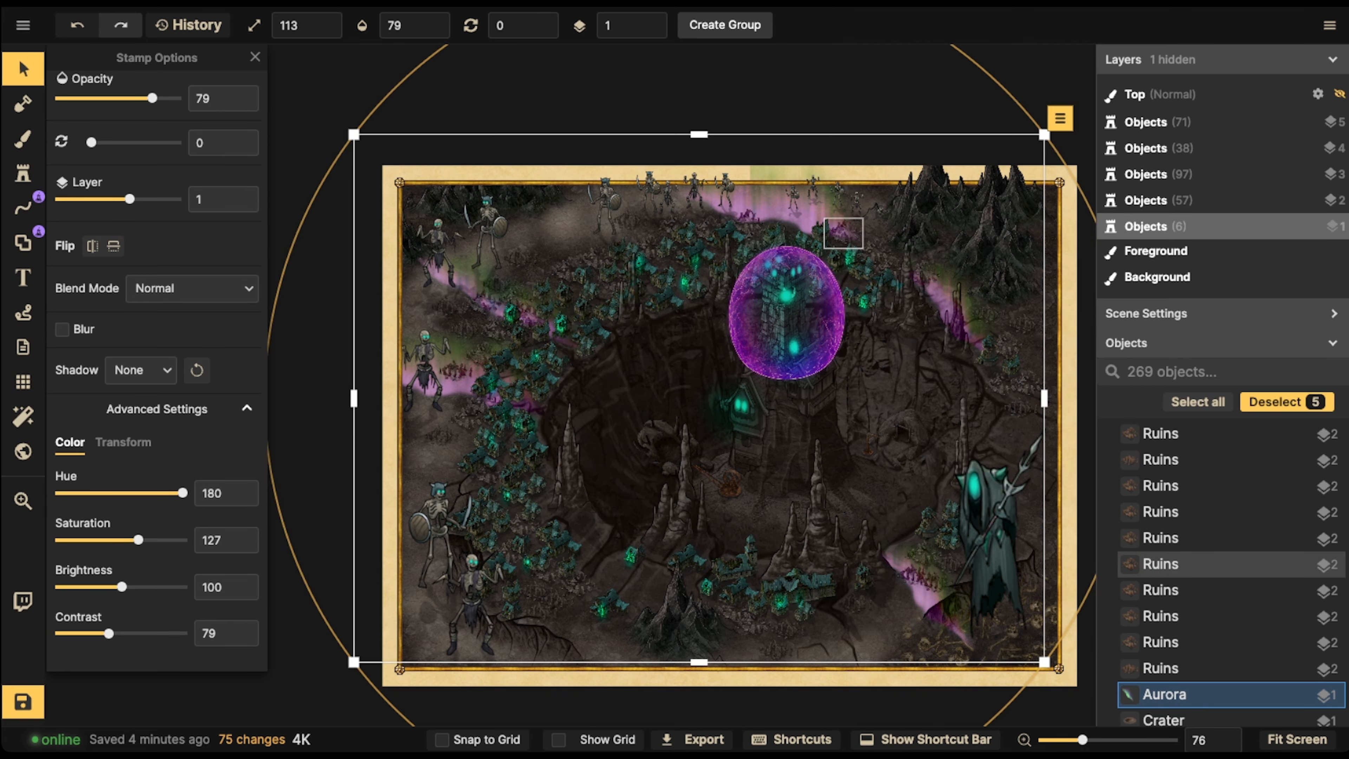
{"action": "scroll", "coordinate": [840, 228], "scroll_direction": "down", "scroll_amount": 2}
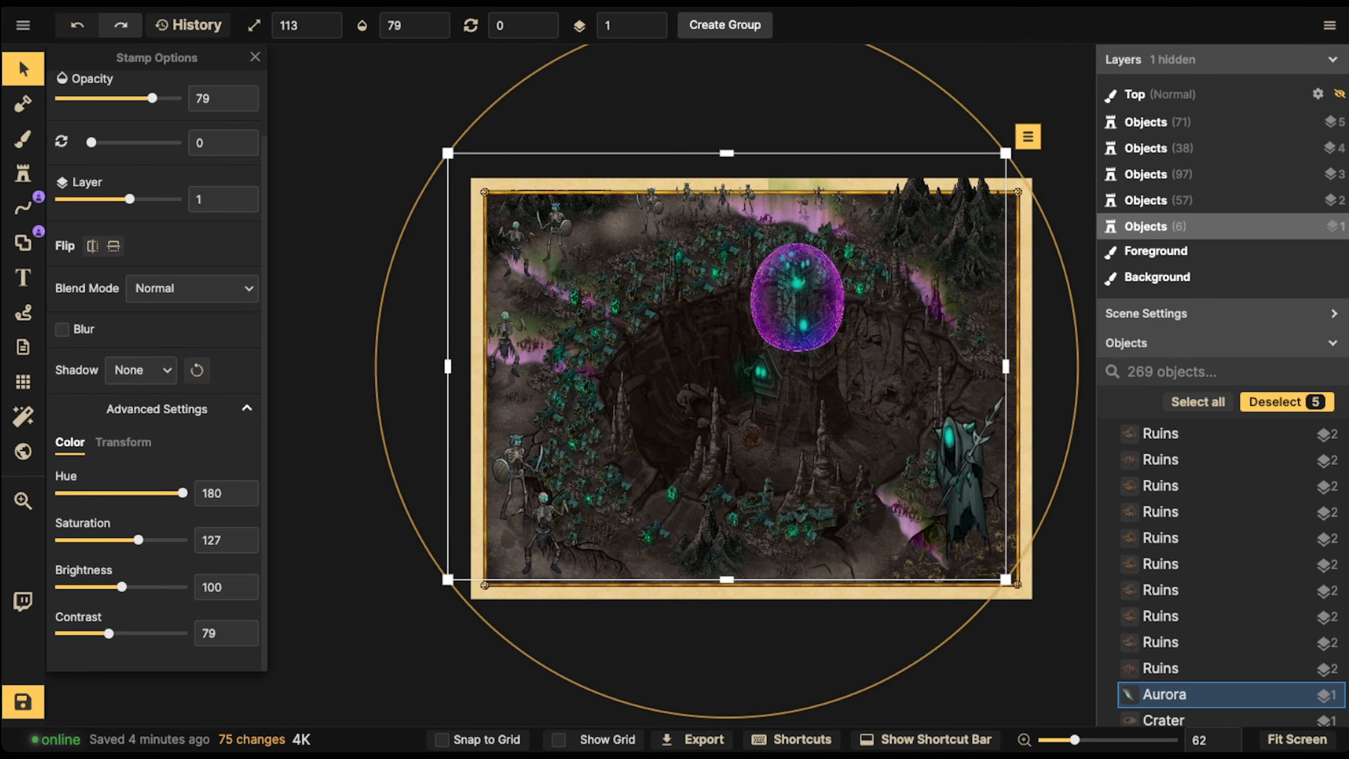
{"action": "scroll", "coordinate": [157, 372], "scroll_direction": "up", "scroll_amount": 3}
Load the Arcane Circles stamp and place its green variant at scale 383 over the upper part of the force field
{"action": "left_click", "coordinate": [23, 173]}
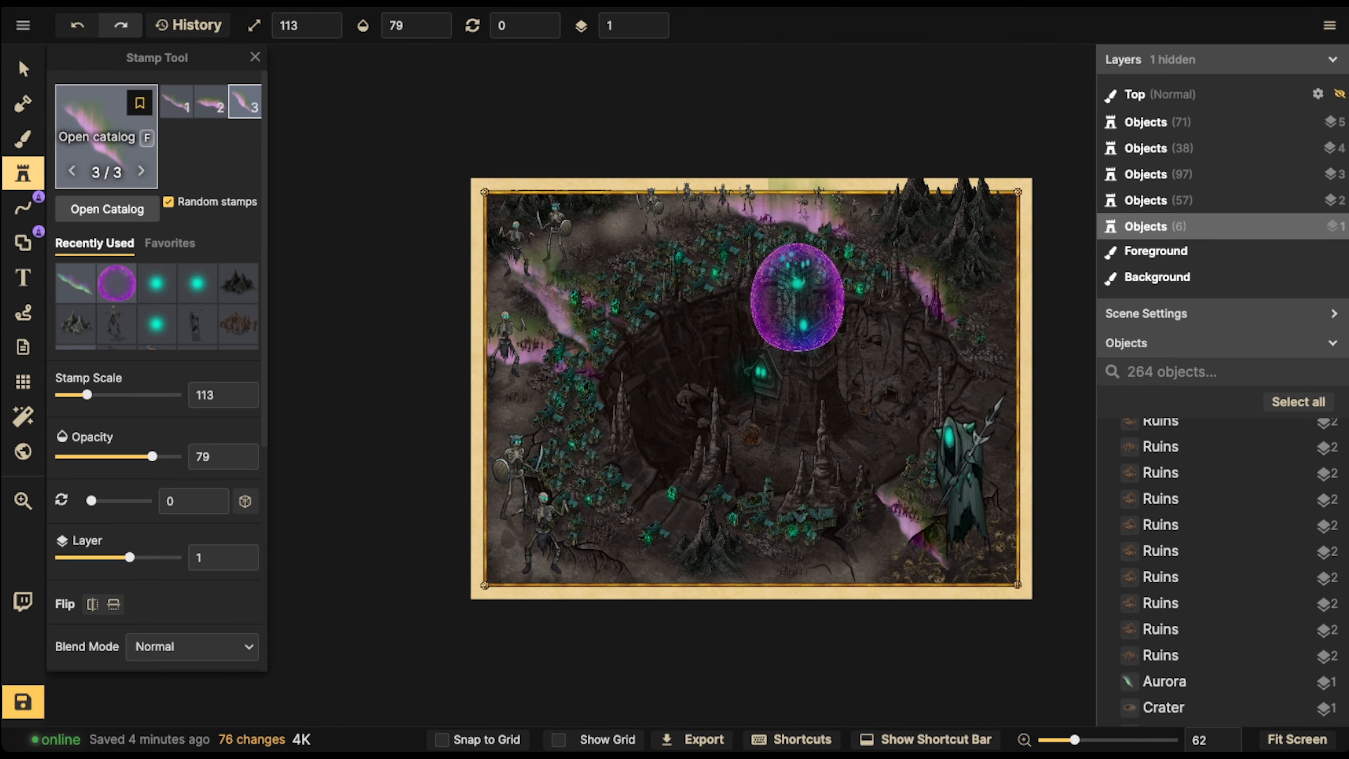
{"action": "left_click", "coordinate": [106, 132]}
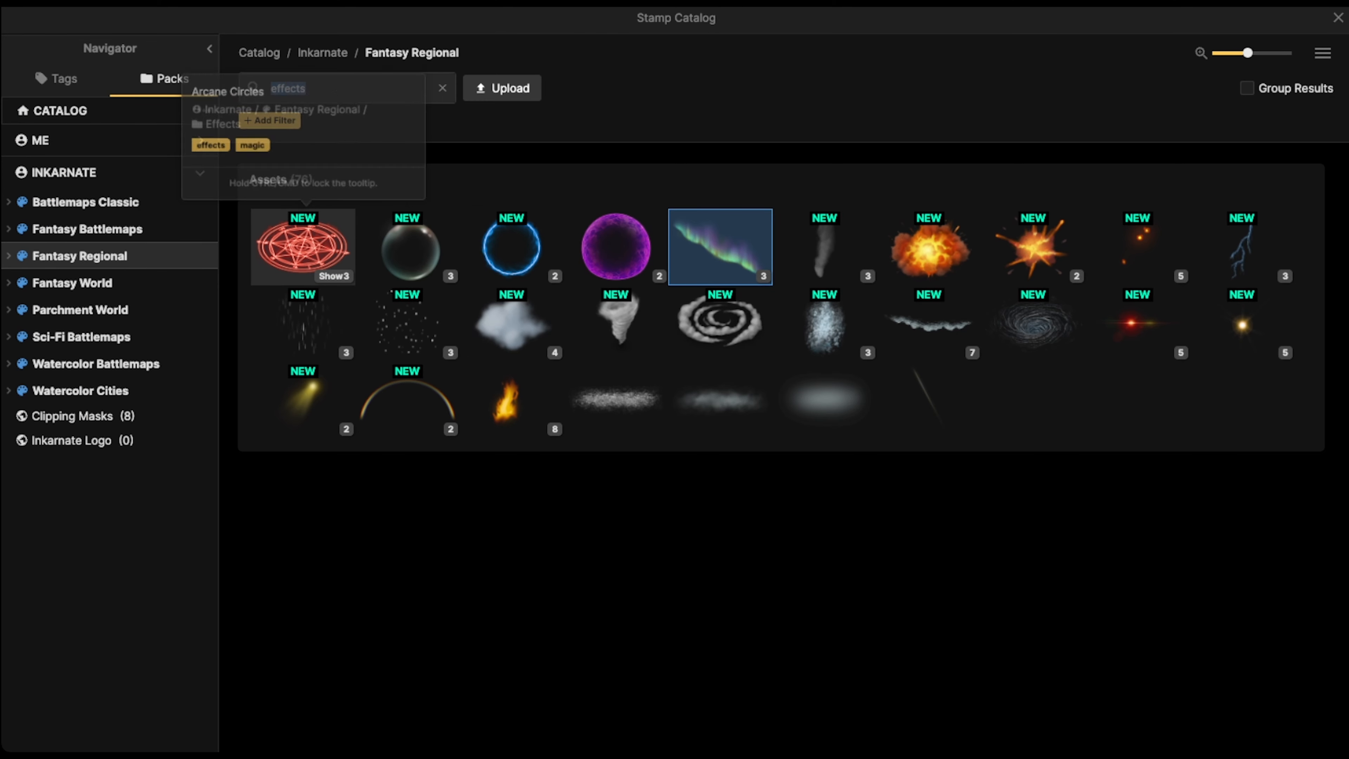
{"action": "left_click", "coordinate": [303, 245]}
{"action": "scroll", "coordinate": [798, 433], "scroll_direction": "up", "scroll_amount": 9}
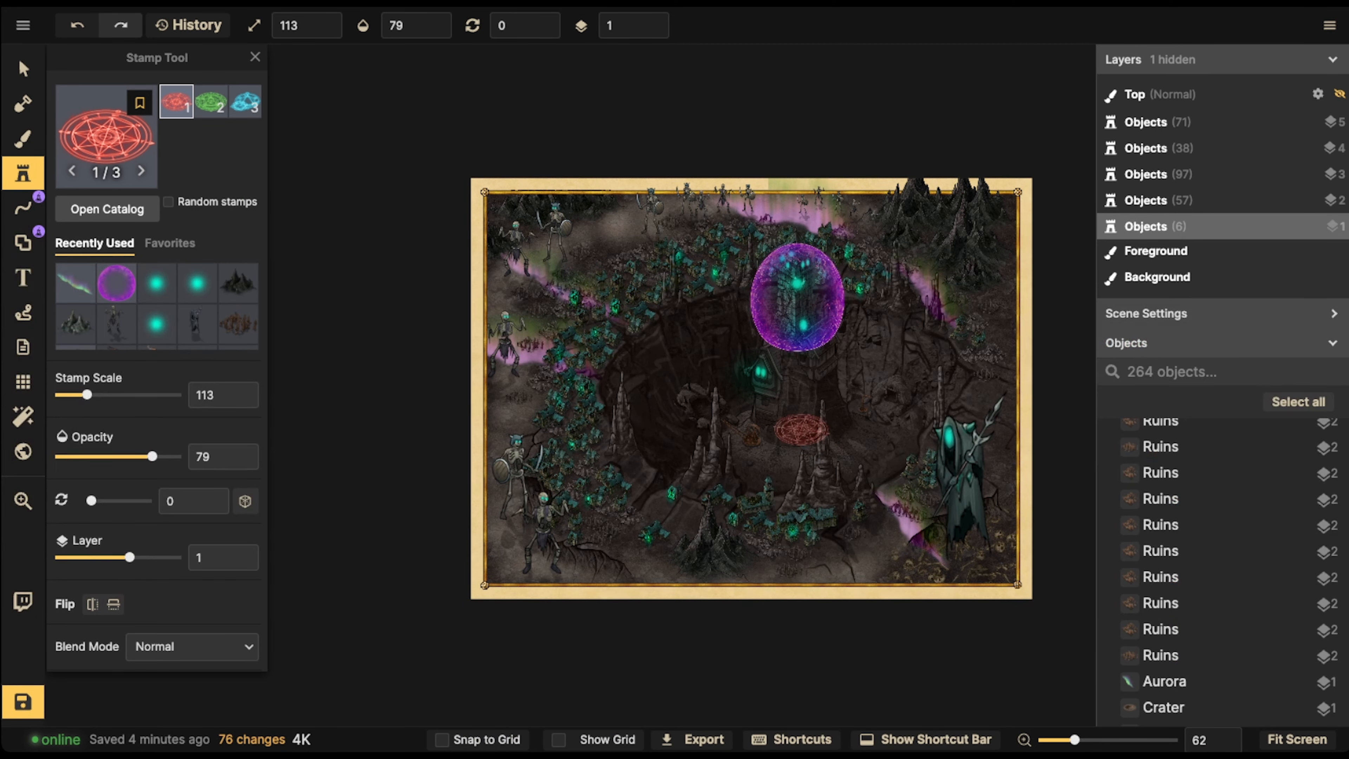
{"action": "key", "text": "2"}
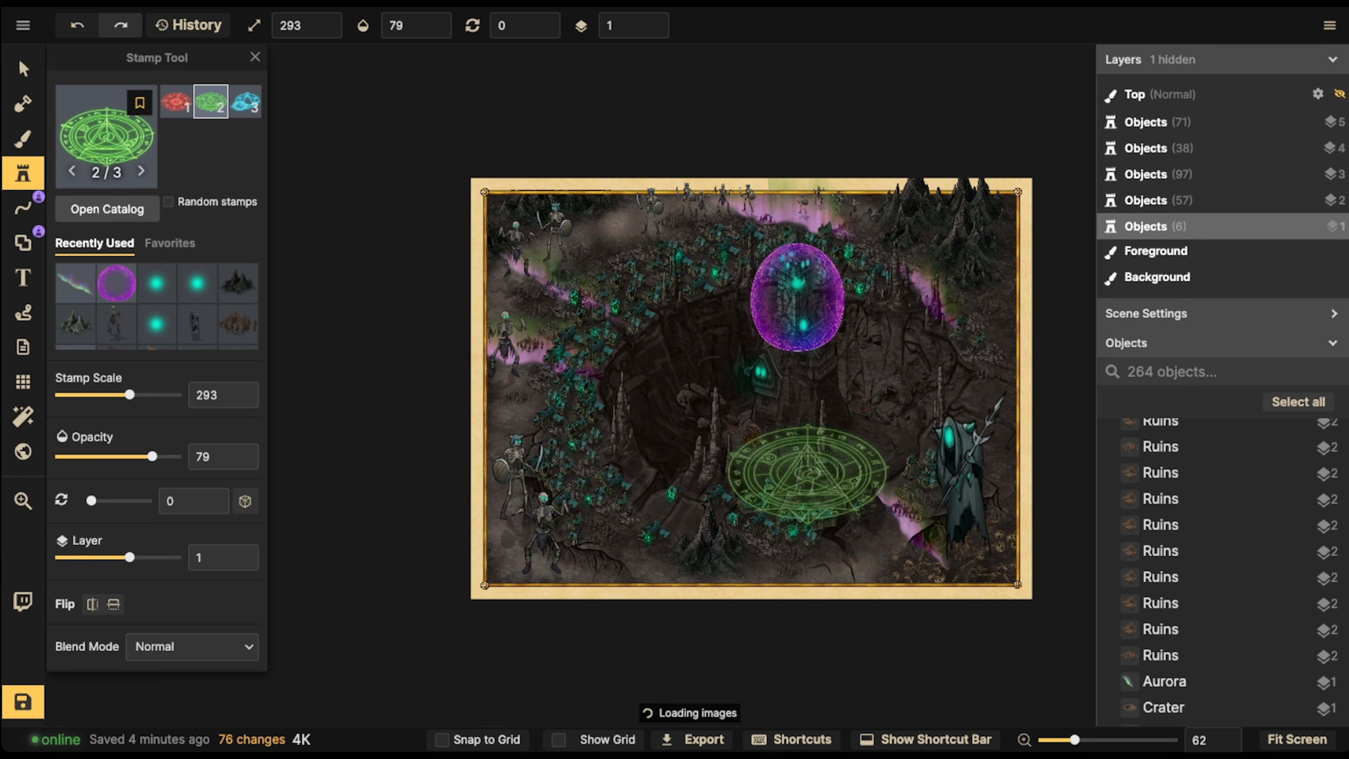
{"action": "scroll", "coordinate": [780, 457], "scroll_direction": "up", "scroll_amount": 5}
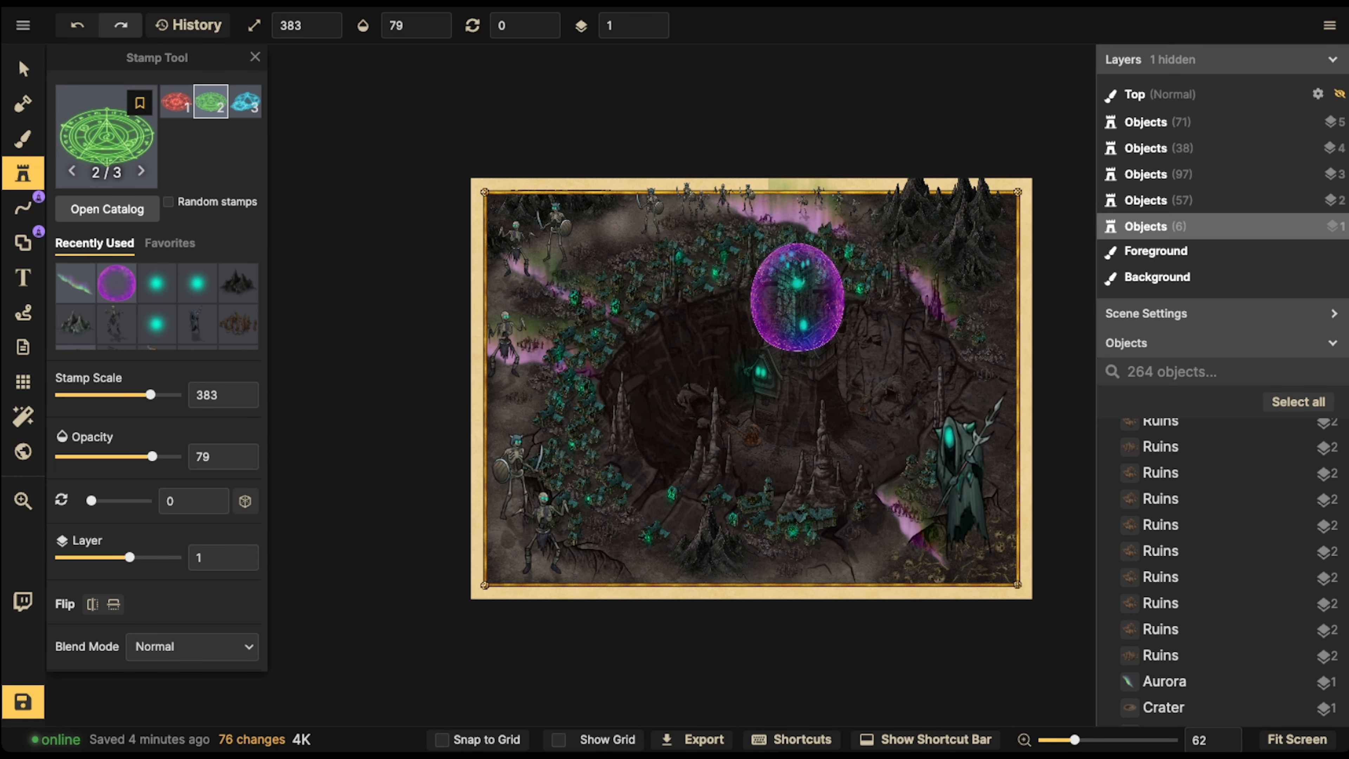
{"action": "left_click", "coordinate": [795, 248]}
Raise the green arcane circle to layer 5 and reduce its scale to 223
{"action": "scroll", "coordinate": [632, 25], "scroll_direction": "up", "scroll_amount": 4}
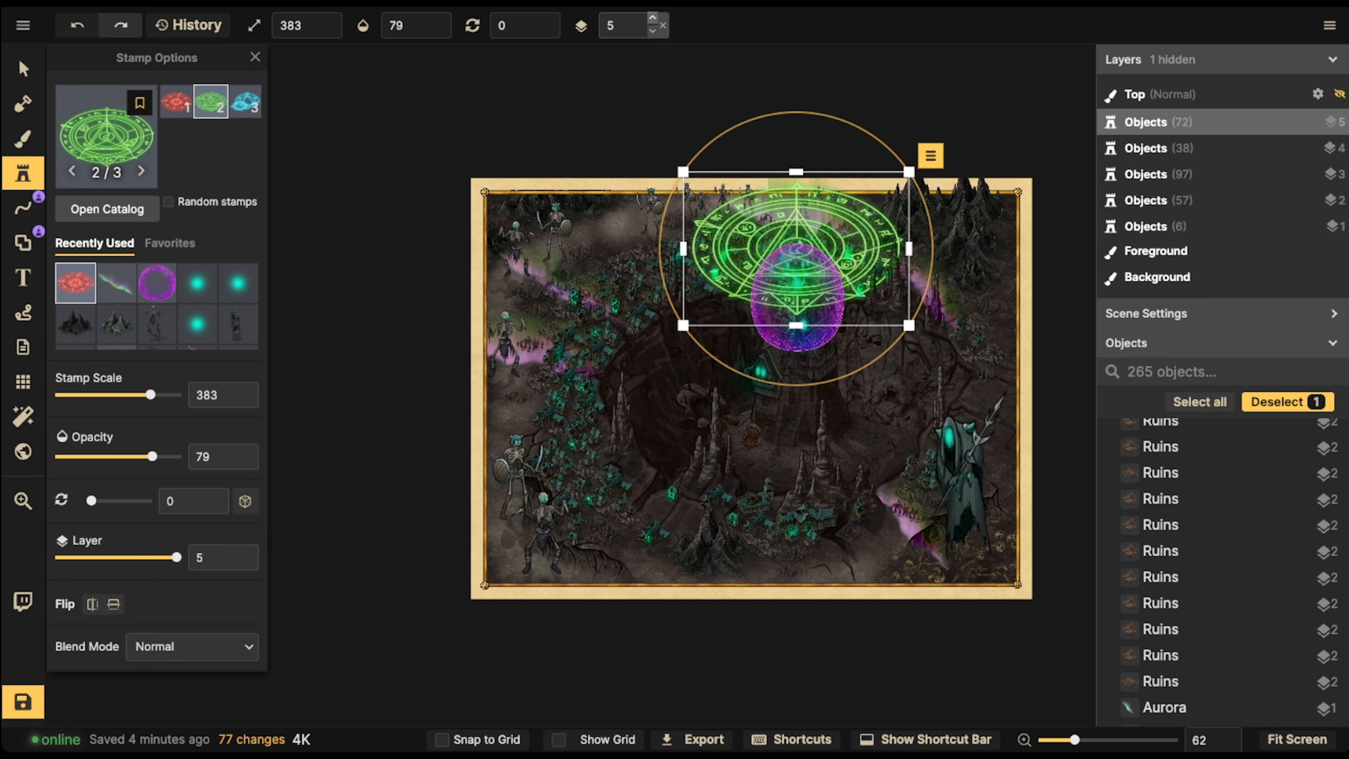
{"action": "scroll", "coordinate": [796, 248], "scroll_direction": "down", "scroll_amount": 3}
{"action": "scroll", "coordinate": [796, 248], "scroll_direction": "down", "scroll_amount": 5}
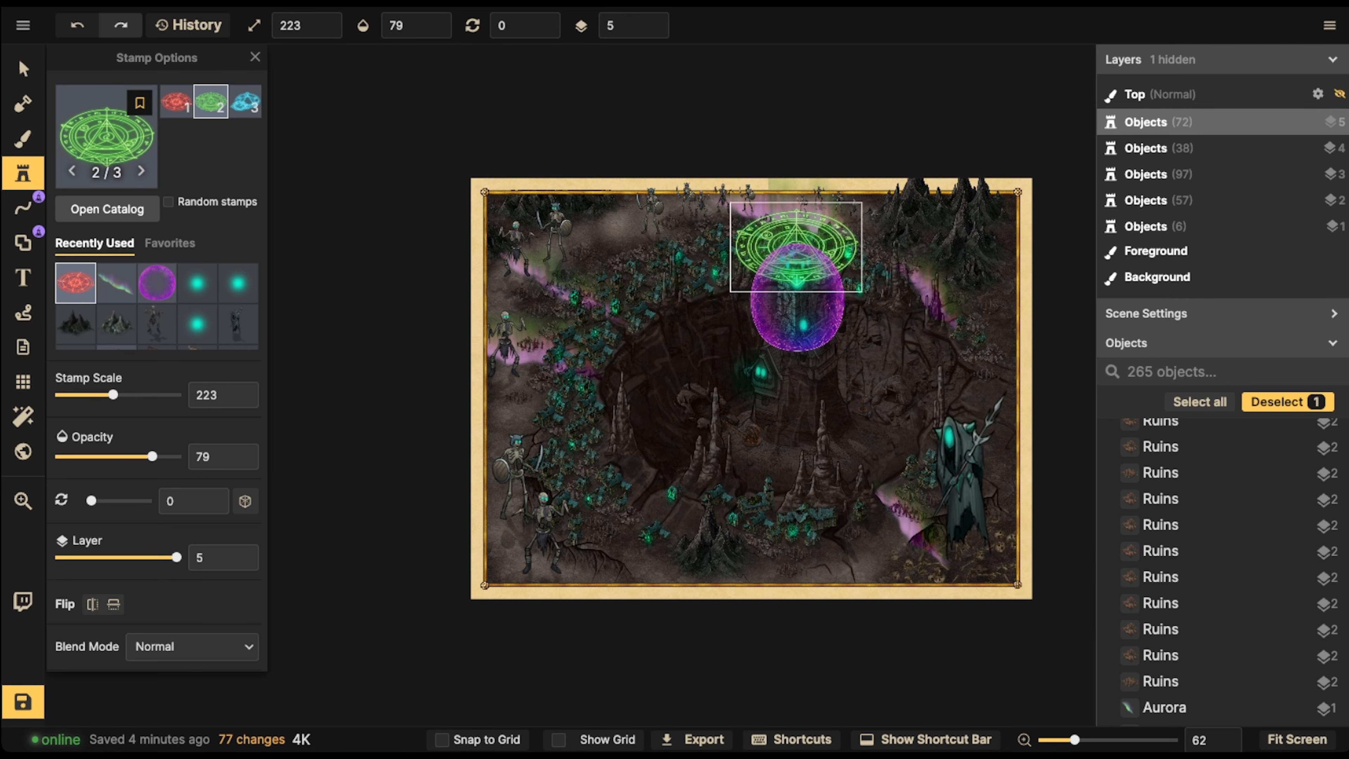
Select the force field around the tower and lower it to layer 4, behind the arcane circle
{"action": "left_click", "coordinate": [23, 68]}
{"action": "scroll", "coordinate": [903, 247], "scroll_direction": "up", "scroll_amount": 5}
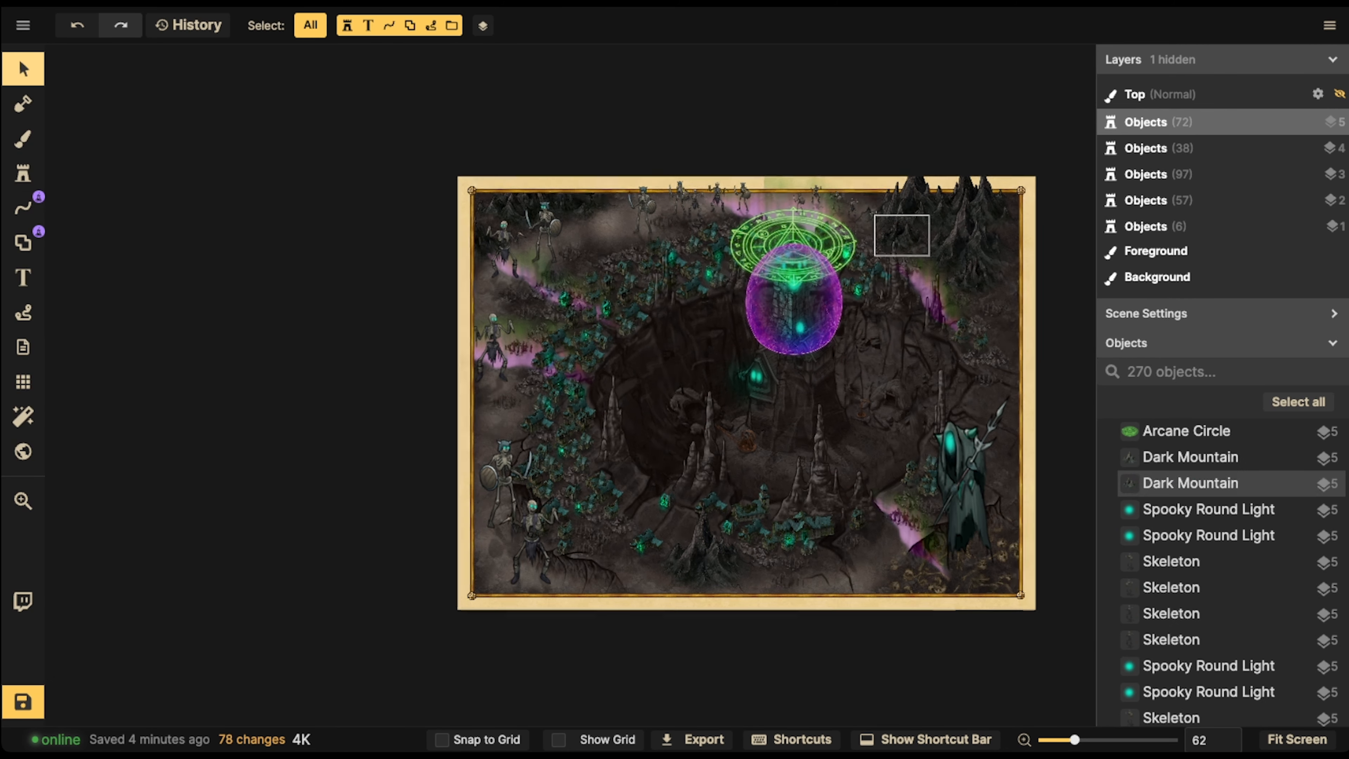
{"action": "left_click", "coordinate": [780, 303]}
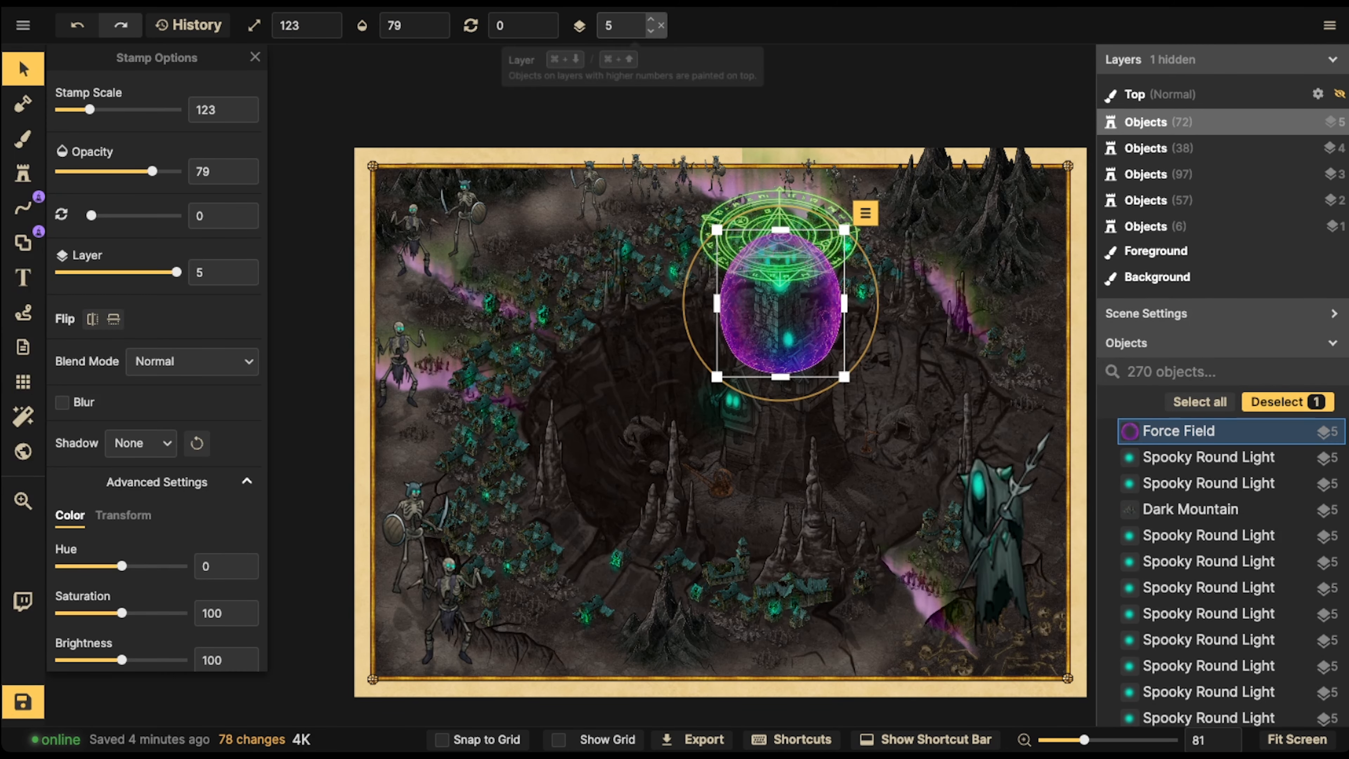
{"action": "scroll", "coordinate": [632, 25], "scroll_direction": "down", "scroll_amount": 1}
Shift the green arcane circle slightly upward over the force field and deselect it
{"action": "left_click", "coordinate": [797, 212]}
{"action": "left_click", "coordinate": [796, 229]}
{"action": "key", "text": "Escape"}
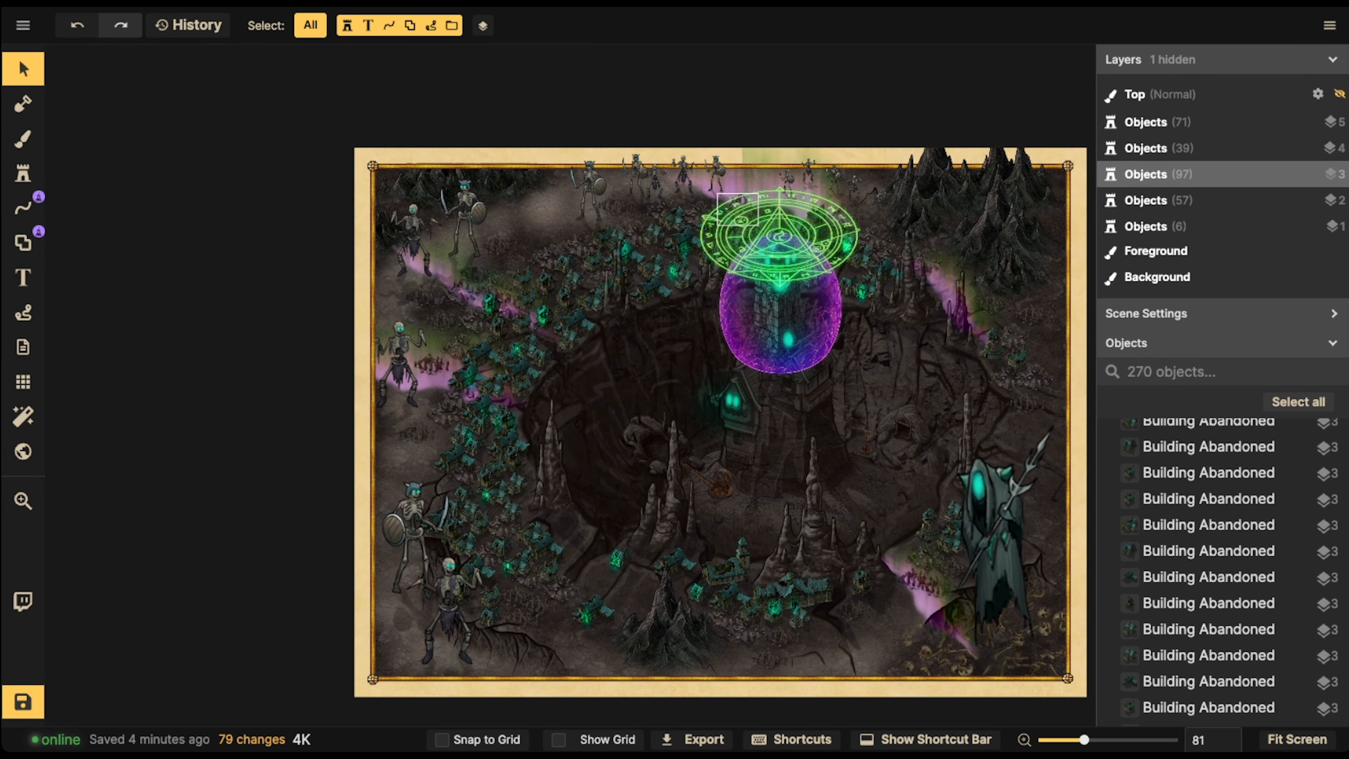
{"action": "left_click_drag", "start_coordinate": [780, 234], "coordinate": [780, 223]}
{"action": "key", "text": "Escape"}
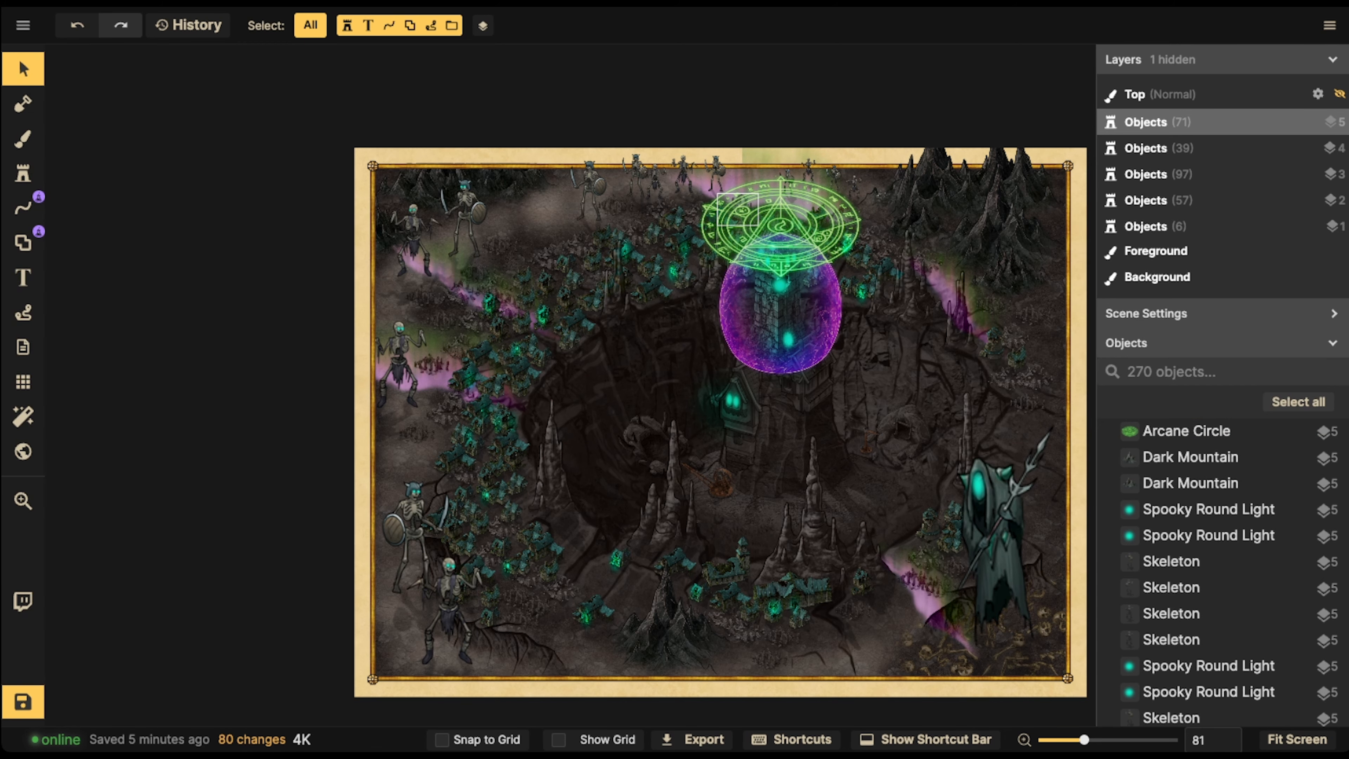
Load the Lightning stamp from the effects assets and tint it yellow with a hue of -143
{"action": "left_click", "coordinate": [23, 173]}
{"action": "left_click", "coordinate": [105, 139]}
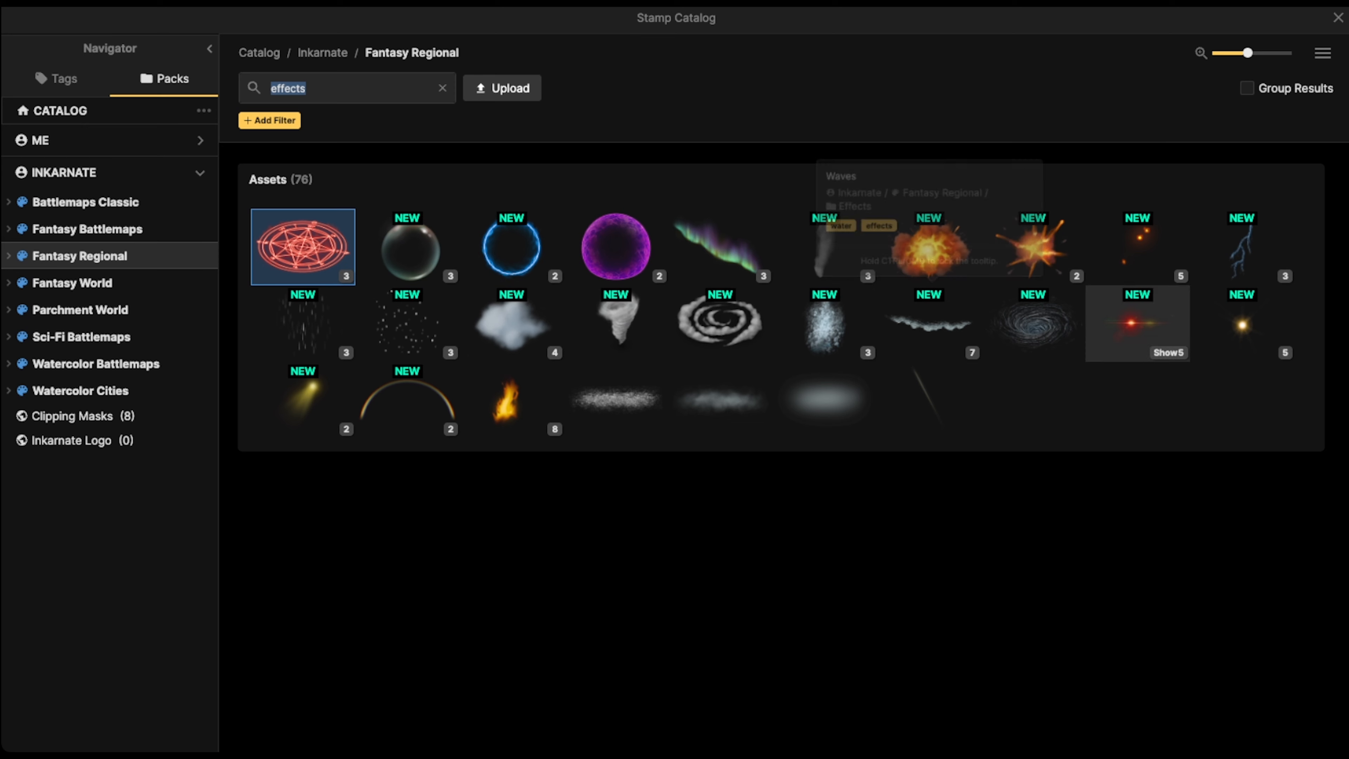
{"action": "left_click", "coordinate": [1242, 247]}
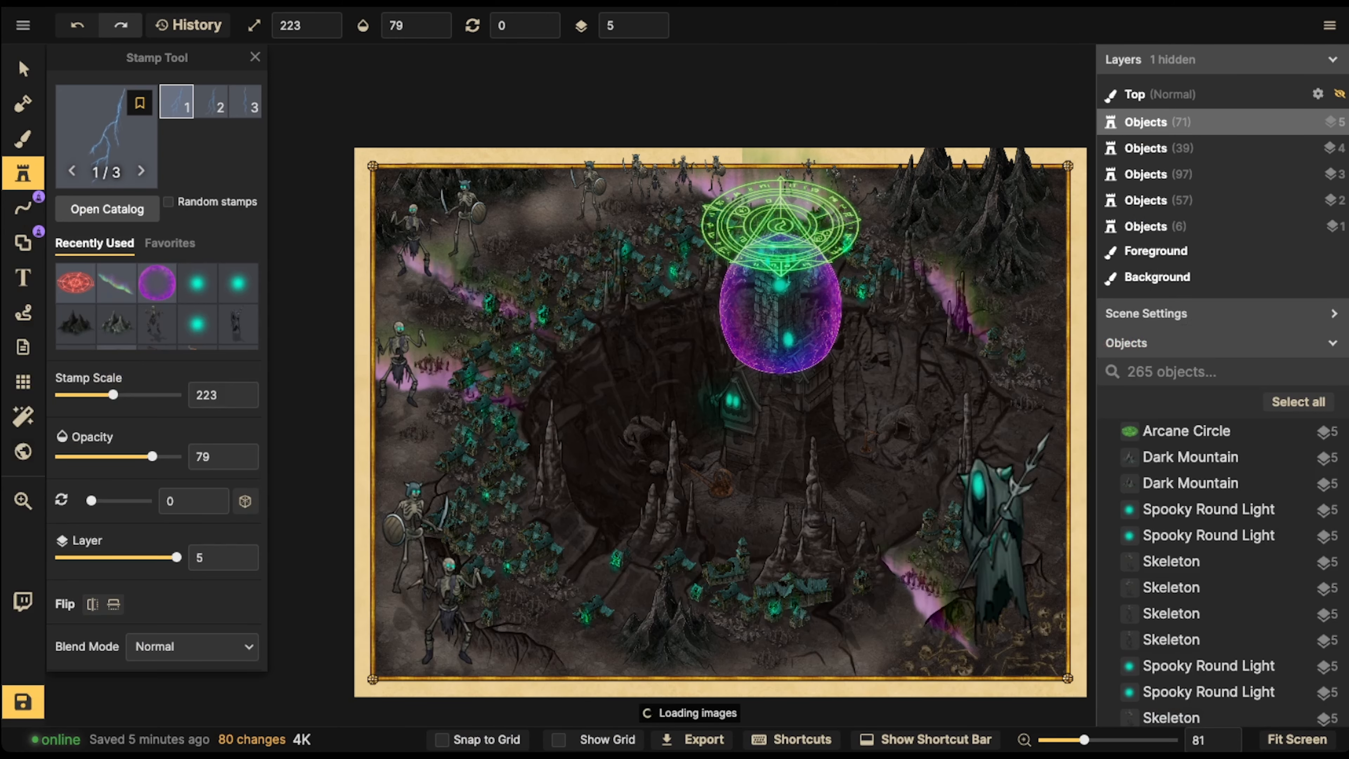
{"action": "scroll", "coordinate": [531, 330], "scroll_direction": "up", "scroll_amount": 1}
{"action": "scroll", "coordinate": [462, 340], "scroll_direction": "down", "scroll_amount": 1}
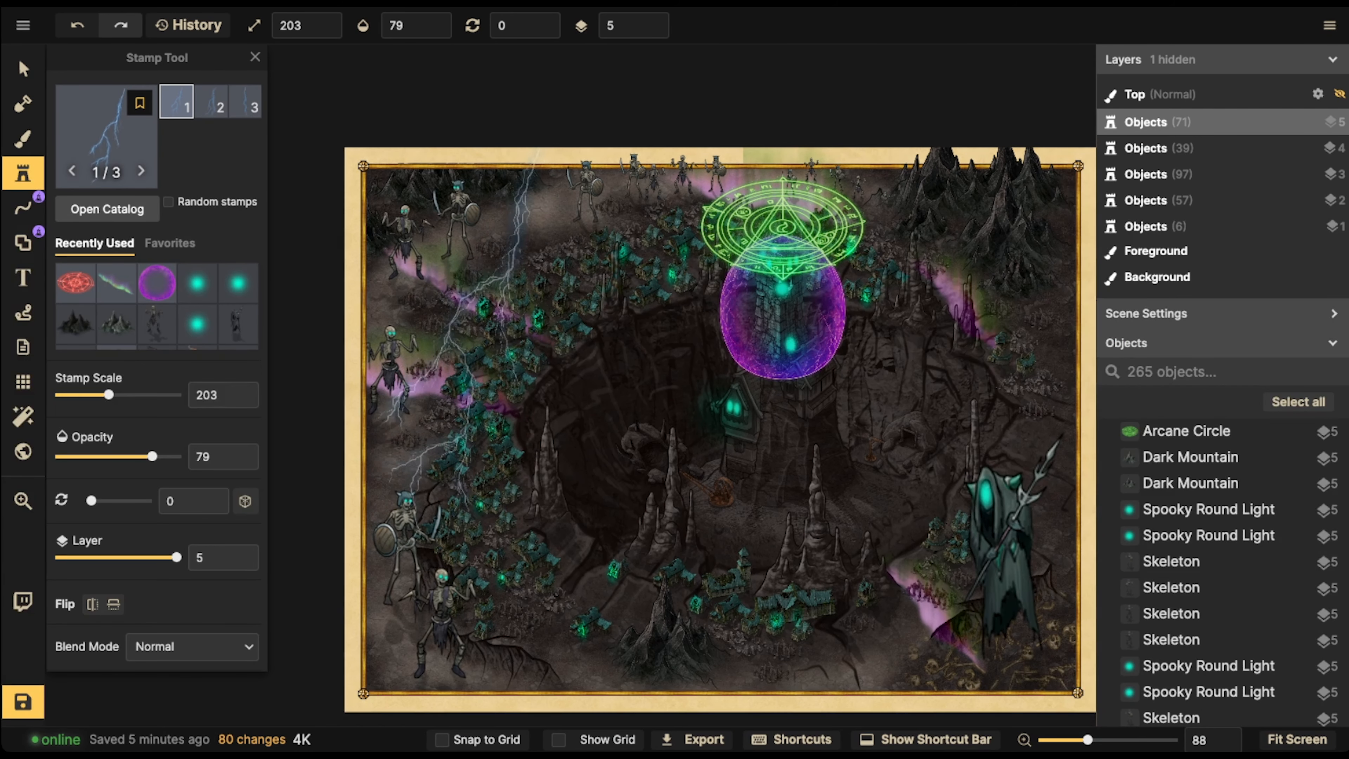
{"action": "scroll", "coordinate": [159, 425], "scroll_direction": "down", "scroll_amount": 5}
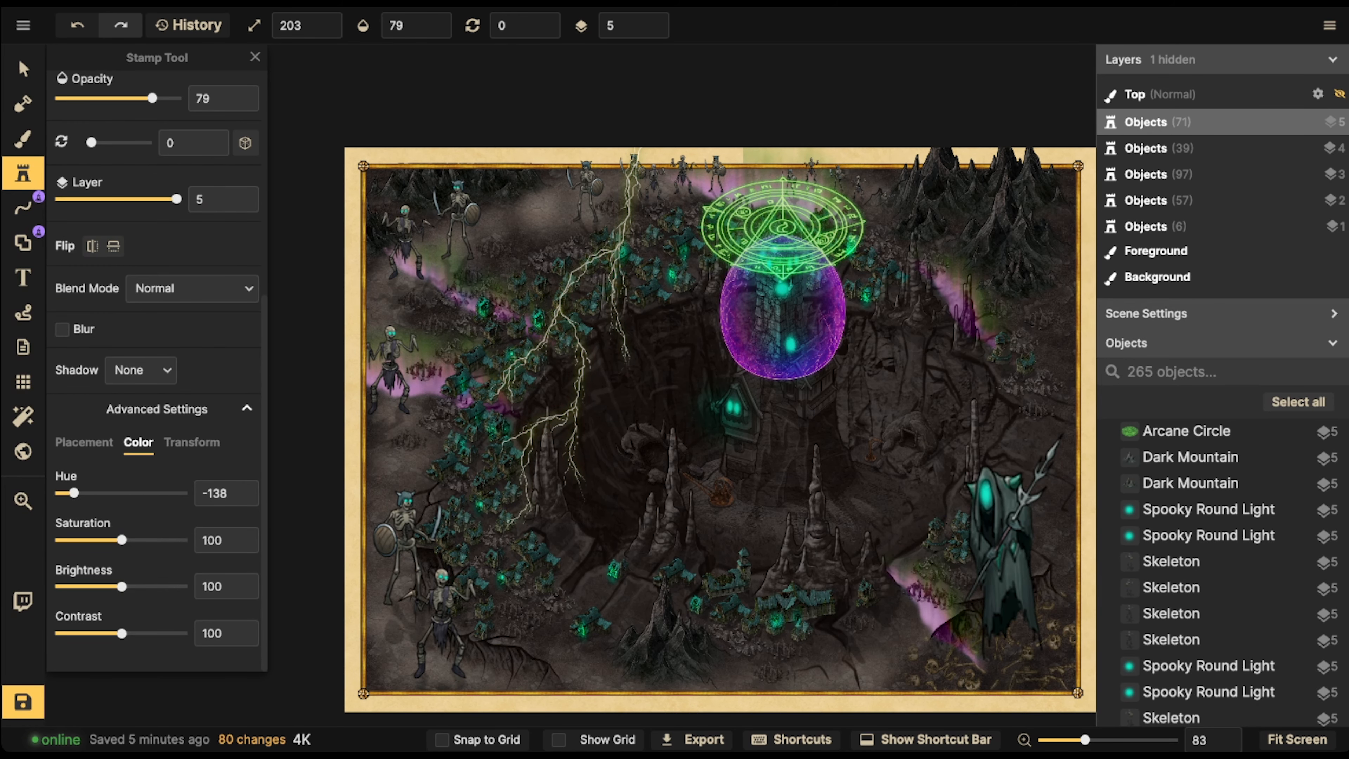
{"action": "left_click_drag", "start_coordinate": [73, 493], "coordinate": [73, 493]}
Place a Lightning stamp at scale 113, rotated 30 degrees, striking from the arcane circle down to the crater's left wall
{"action": "scroll", "coordinate": [507, 441], "scroll_direction": "down", "scroll_amount": 7}
{"action": "scroll", "coordinate": [599, 269], "scroll_direction": "up", "scroll_amount": 4}
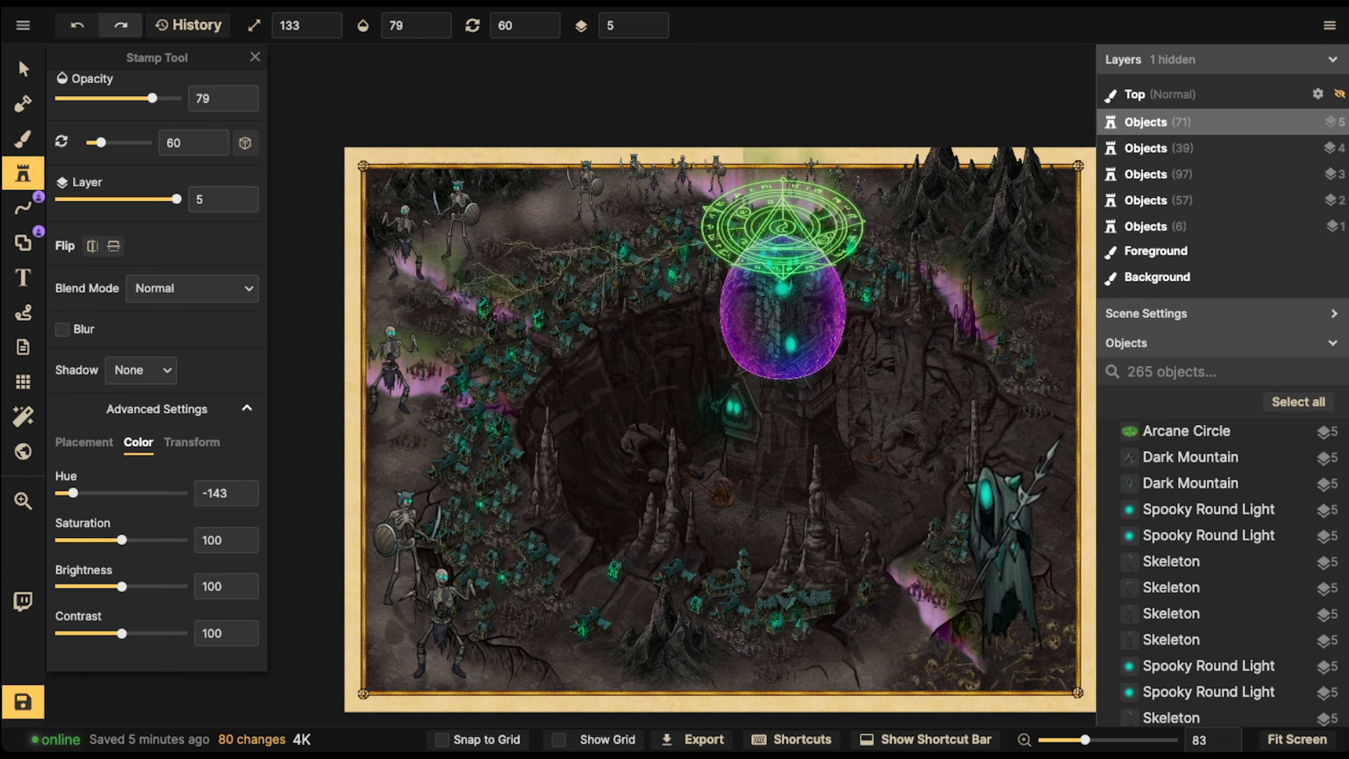
{"action": "scroll", "coordinate": [579, 268], "scroll_direction": "down", "scroll_amount": 4}
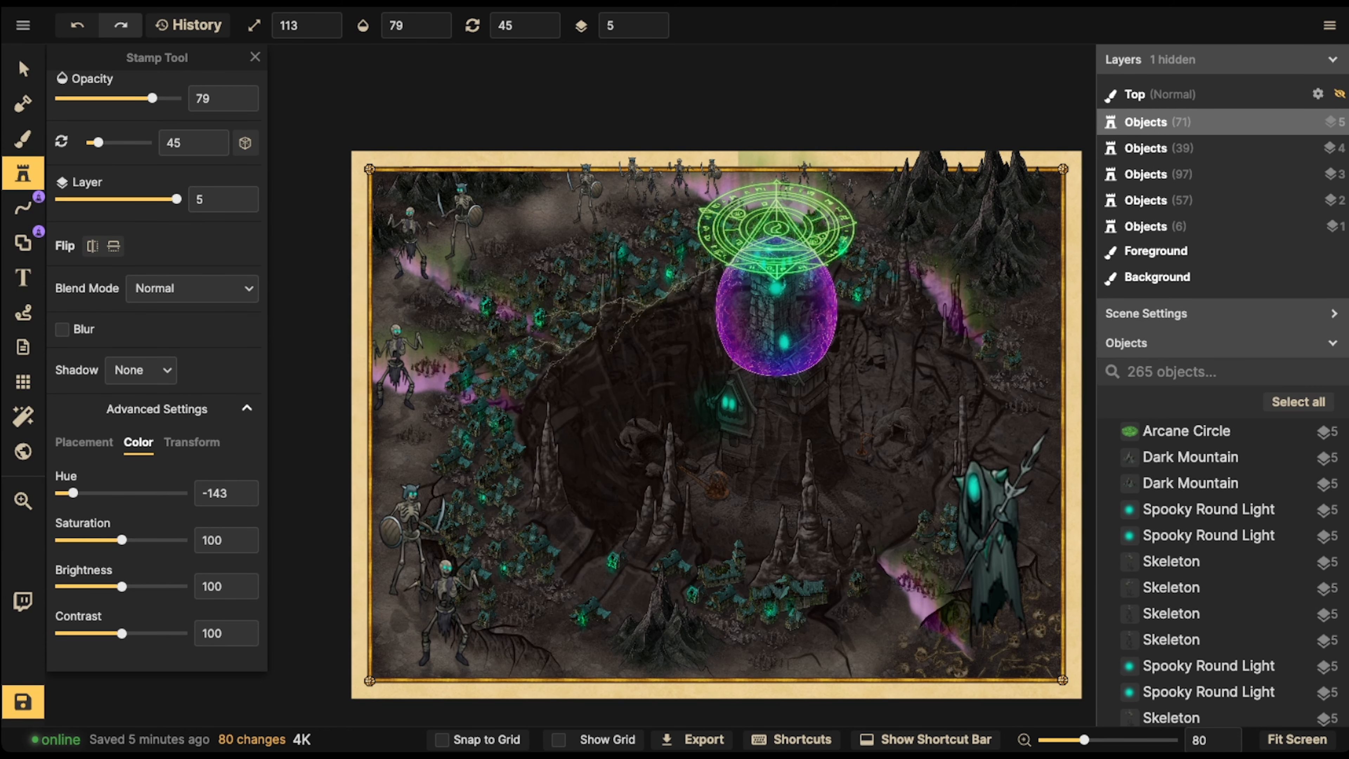
{"action": "scroll", "coordinate": [629, 346], "scroll_direction": "down", "scroll_amount": 1}
{"action": "left_click", "coordinate": [632, 348]}
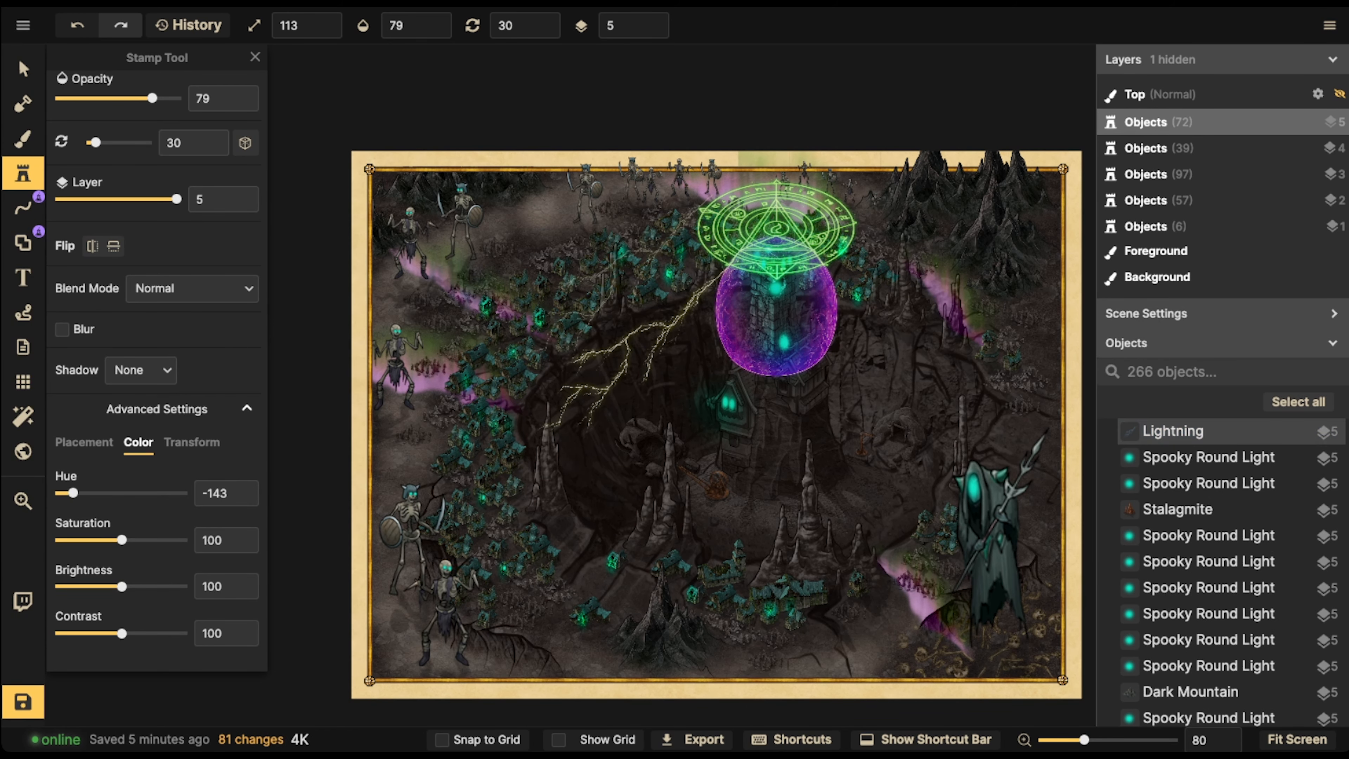
Place a Lightning stamp rotated 105 degrees toward the upper-left skeletons and another rotated 330 degrees down the force field's right side
{"action": "scroll", "coordinate": [627, 218], "scroll_direction": "up", "scroll_amount": 3}
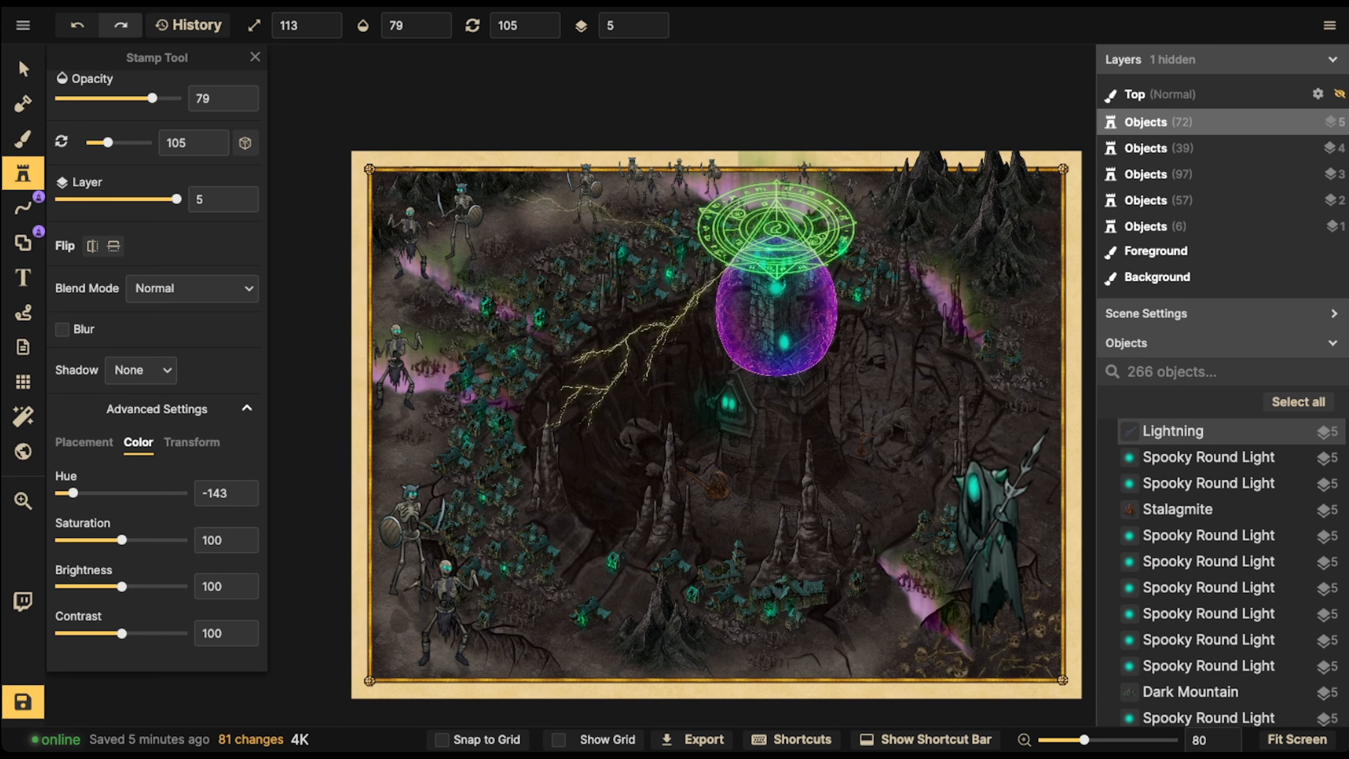
{"action": "left_click", "coordinate": [638, 212]}
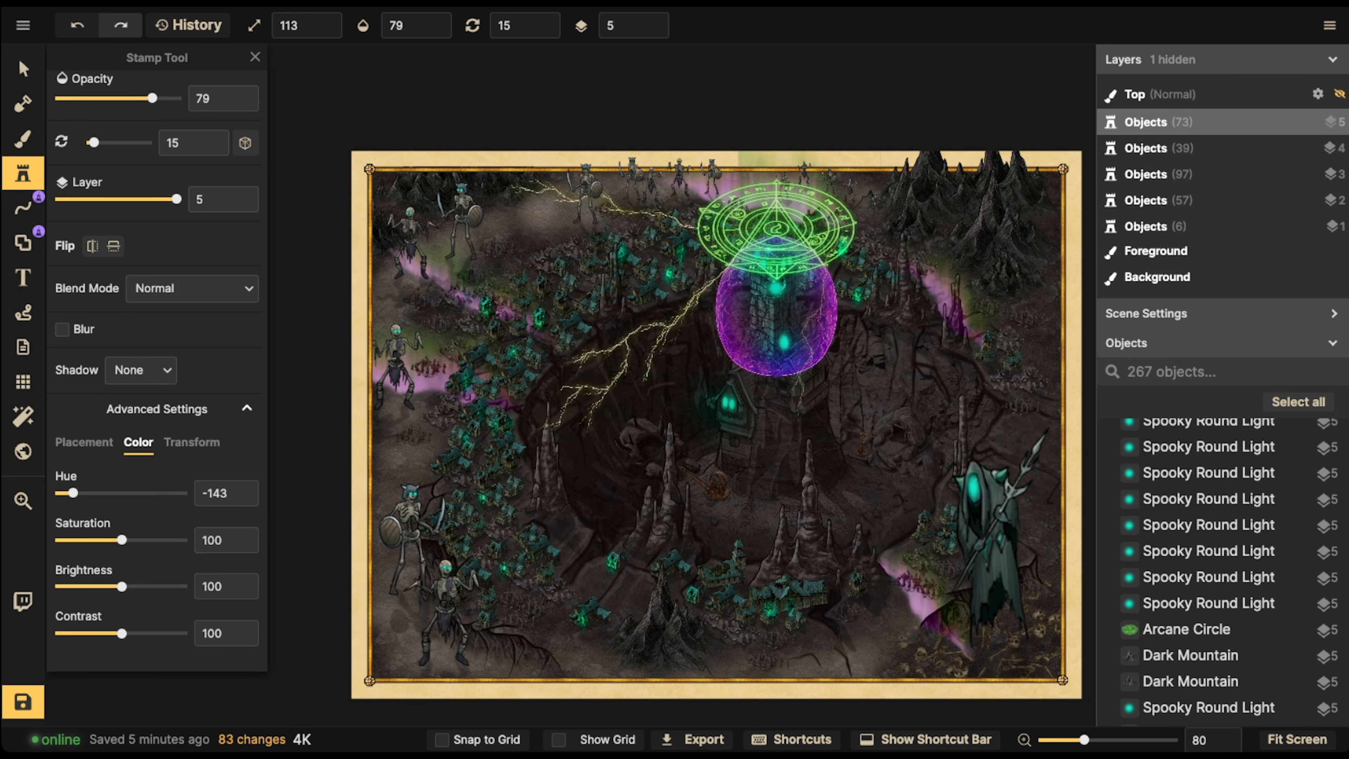
{"action": "scroll", "coordinate": [820, 372], "scroll_direction": "down", "scroll_amount": 2}
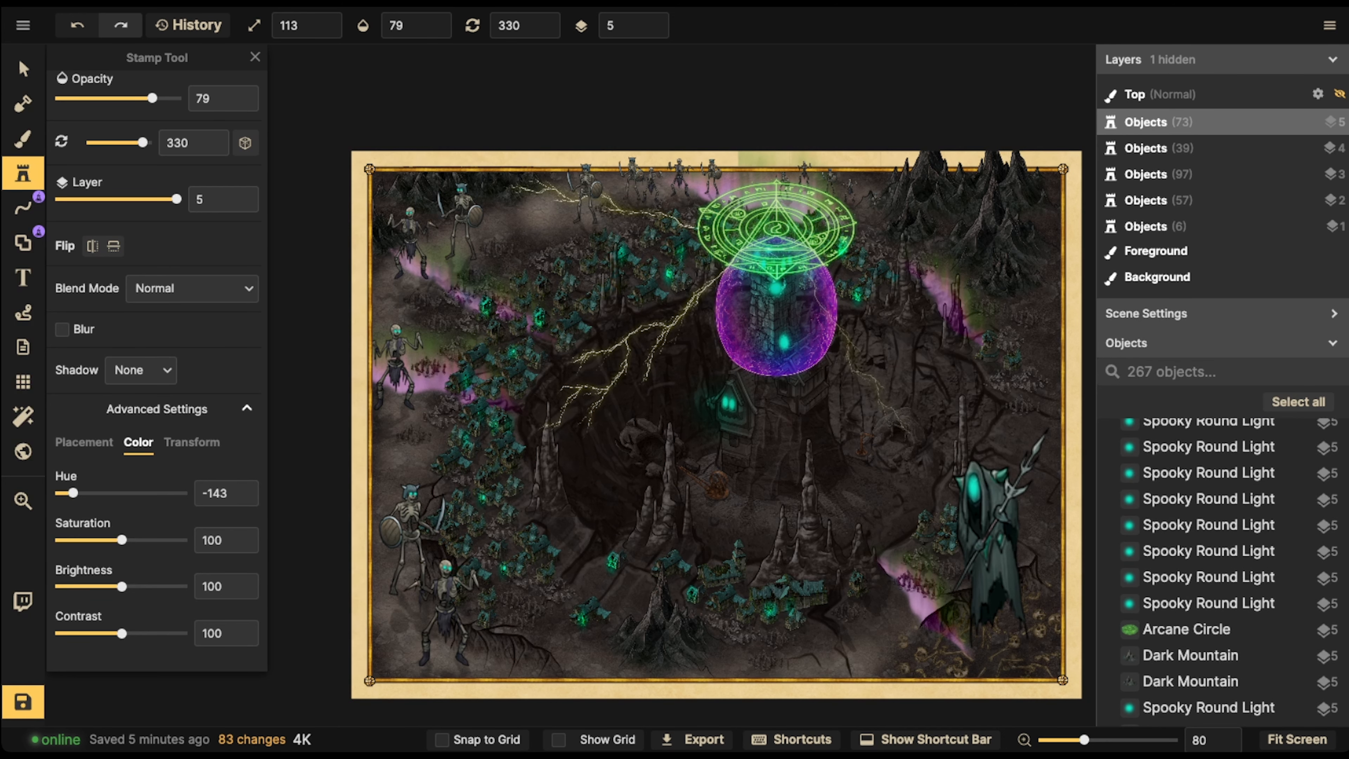
{"action": "left_click", "coordinate": [855, 356]}
Place a Lightning stamp rotated 240 degrees from the arcane circle toward the dark mountains
{"action": "scroll", "coordinate": [855, 355], "scroll_direction": "down", "scroll_amount": 3}
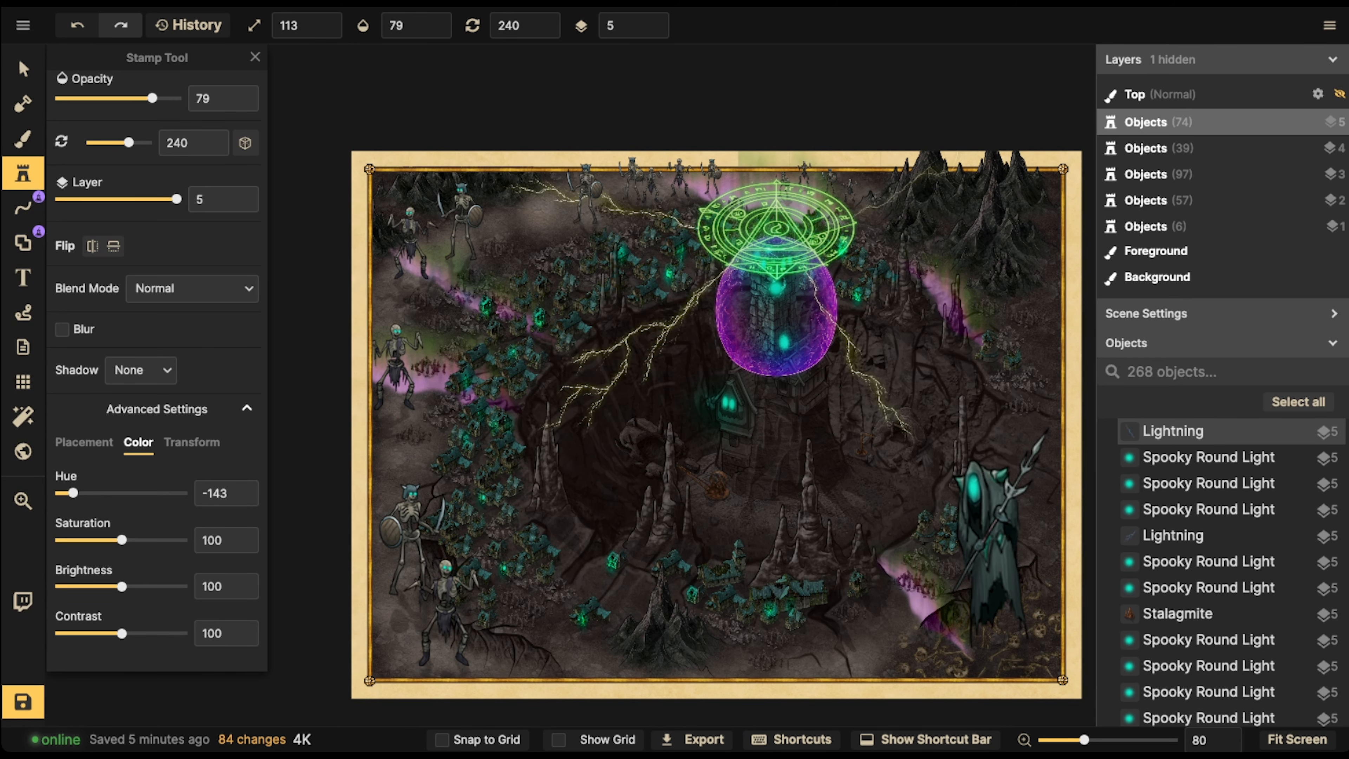
{"action": "left_click", "coordinate": [937, 165]}
{"action": "key", "text": "Escape"}
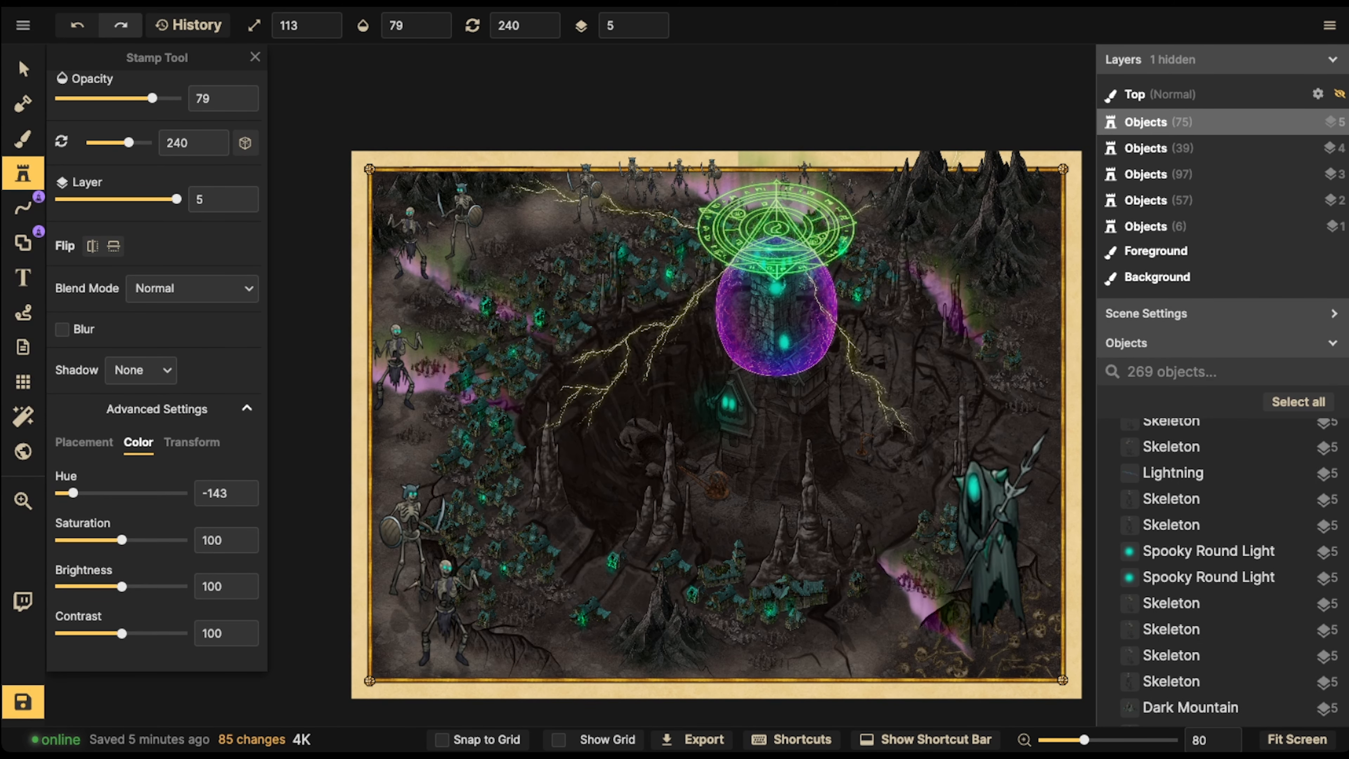
{"action": "scroll", "coordinate": [716, 486], "scroll_direction": "down", "scroll_amount": 1}
{"action": "scroll", "coordinate": [770, 187], "scroll_direction": "up", "scroll_amount": 5}
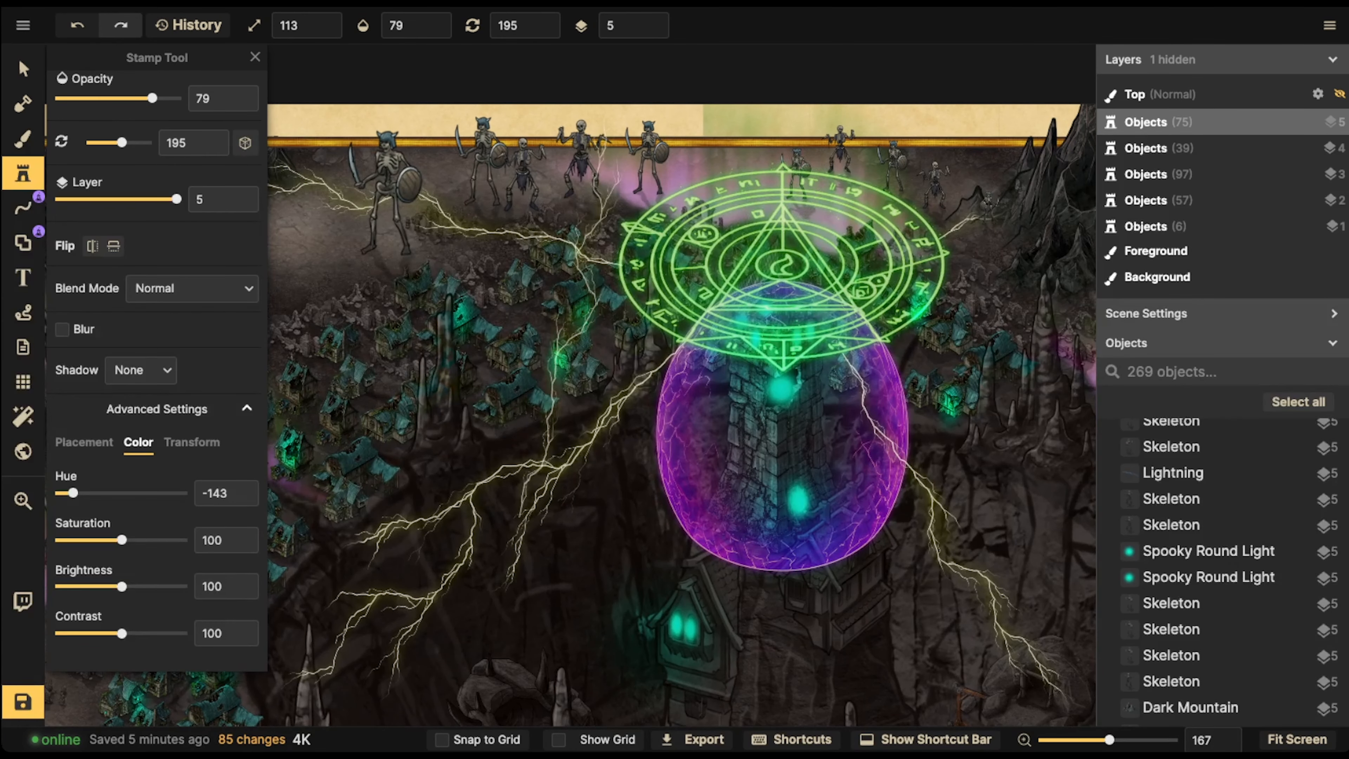
Shrink the aurora on the map's upper edge to scale 63, move it slightly down behind the skeletons and deselect it
{"action": "left_click", "coordinate": [22, 68]}
{"action": "left_click", "coordinate": [744, 131]}
{"action": "left_click_drag", "start_coordinate": [683, 98], "coordinate": [446, 628]}
{"action": "scroll", "coordinate": [600, 139], "scroll_direction": "down", "scroll_amount": 2}
{"action": "scroll", "coordinate": [600, 139], "scroll_direction": "down", "scroll_amount": 2}
{"action": "scroll", "coordinate": [436, 185], "scroll_direction": "down", "scroll_amount": 1}
{"action": "scroll", "coordinate": [451, 222], "scroll_direction": "down", "scroll_amount": 1}
{"action": "key", "text": "space"}
{"action": "left_click_drag", "start_coordinate": [447, 627], "coordinate": [591, 395]}
{"action": "left_click_drag", "start_coordinate": [592, 395], "coordinate": [615, 432]}
{"action": "key", "text": "space"}
{"action": "left_click_drag", "start_coordinate": [615, 431], "coordinate": [752, 124]}
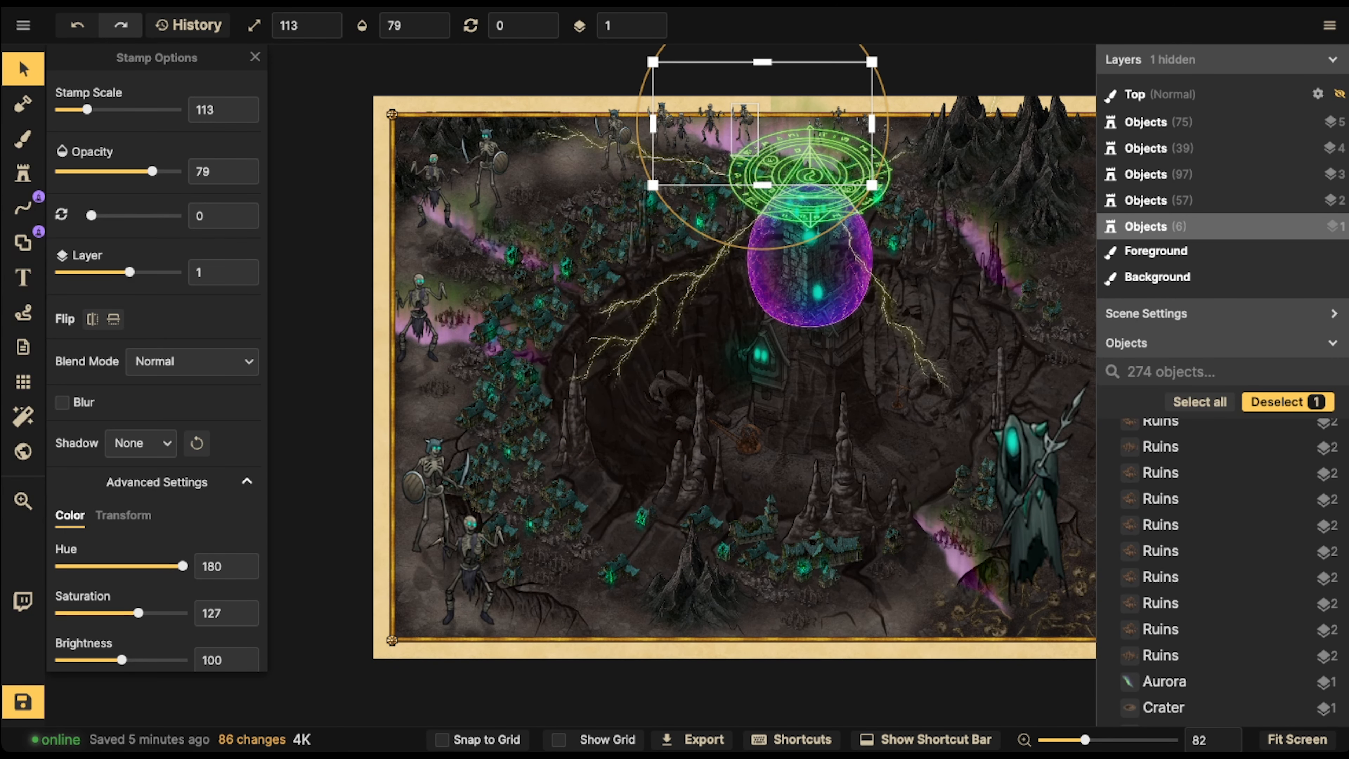
{"action": "left_click_drag", "start_coordinate": [872, 185], "coordinate": [823, 157]}
{"action": "left_click_drag", "start_coordinate": [762, 124], "coordinate": [759, 135]}
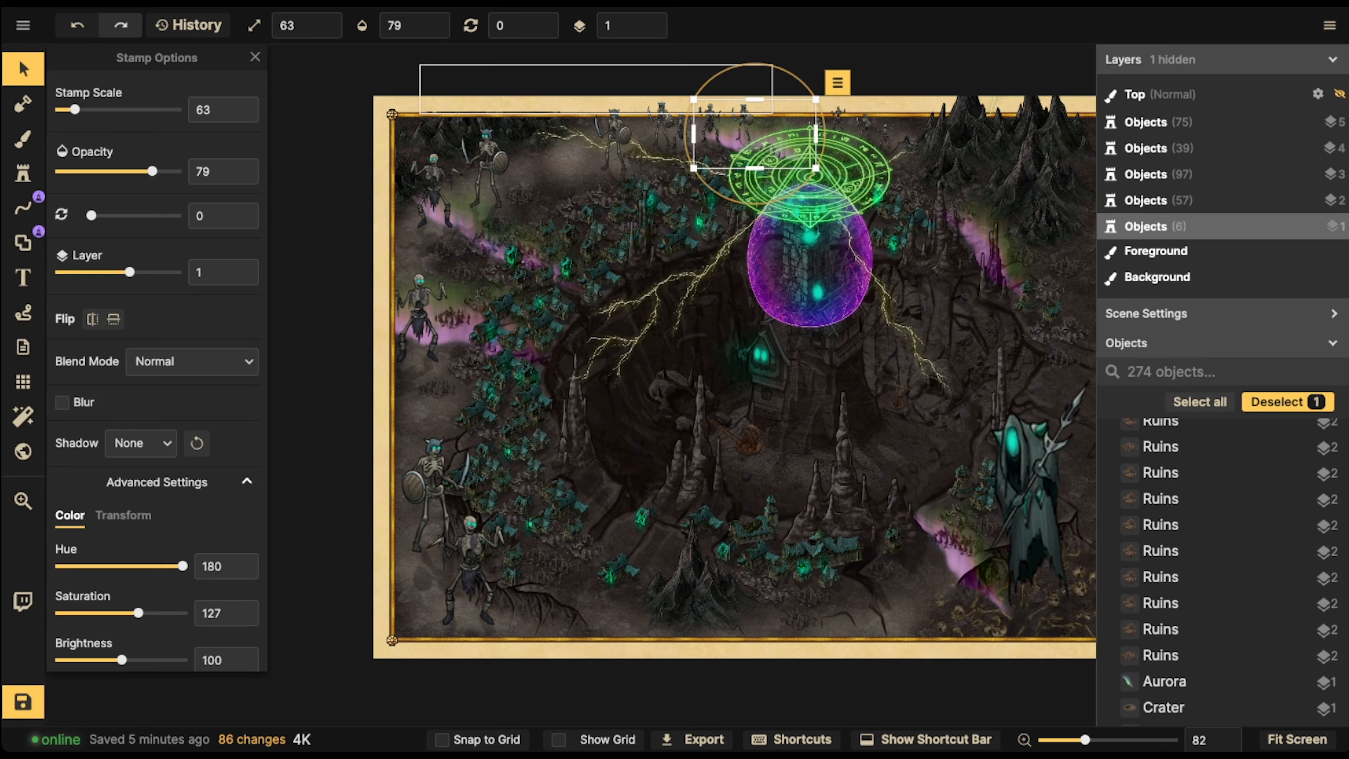
{"action": "key", "text": "Escape"}
{"action": "scroll", "coordinate": [511, 112], "scroll_direction": "down", "scroll_amount": 5}
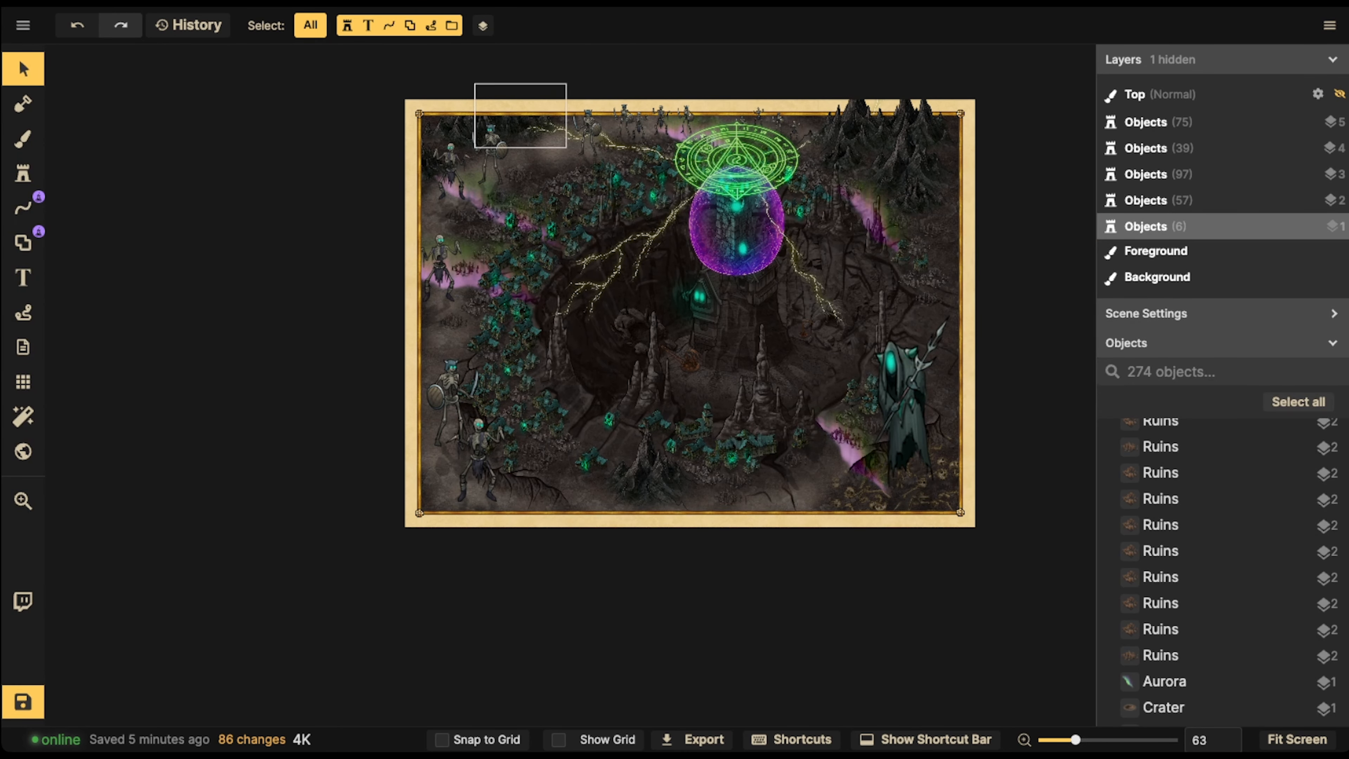
Place a Tornado Cloud Swirl stamp at scale 143 around the base of the hooded figure in the map's lower-right corner
{"action": "left_click", "coordinate": [23, 173]}
{"action": "left_click", "coordinate": [106, 137]}
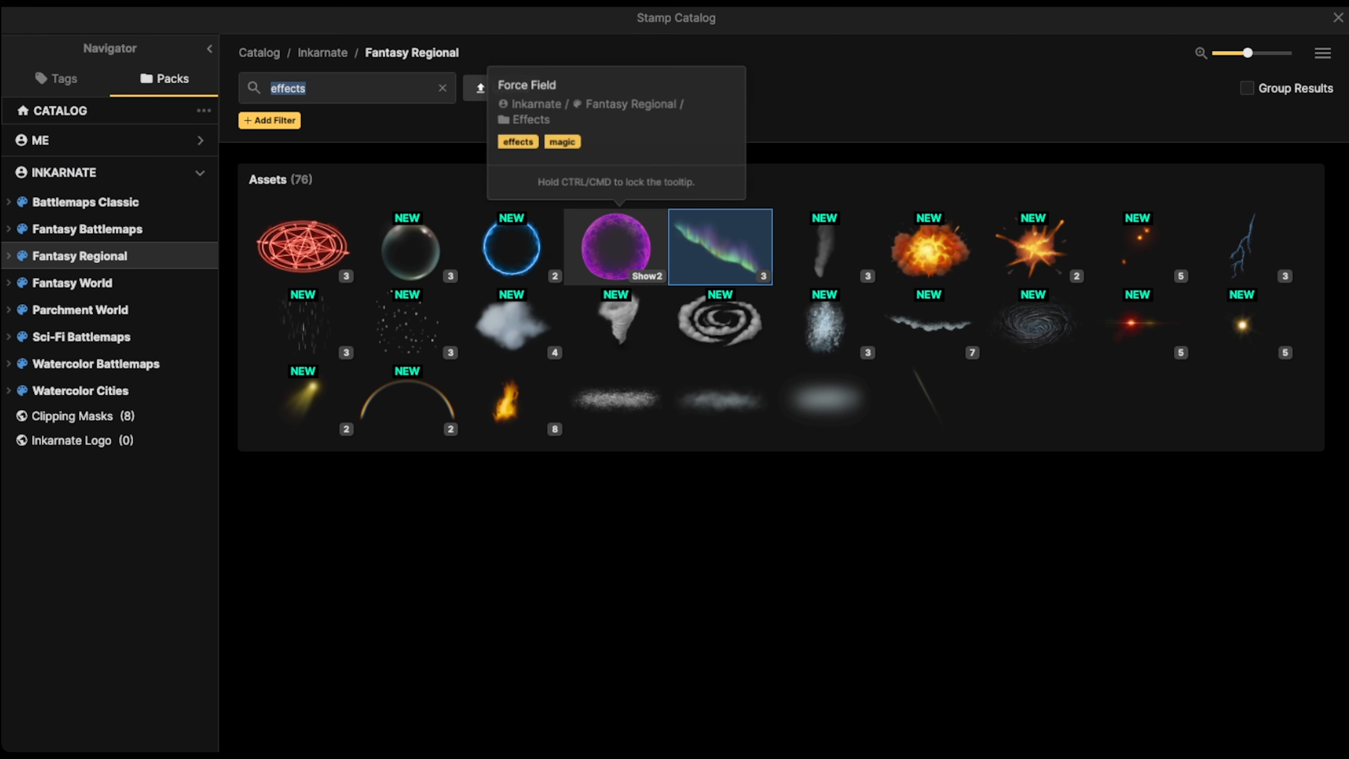
{"action": "left_click", "coordinate": [720, 321]}
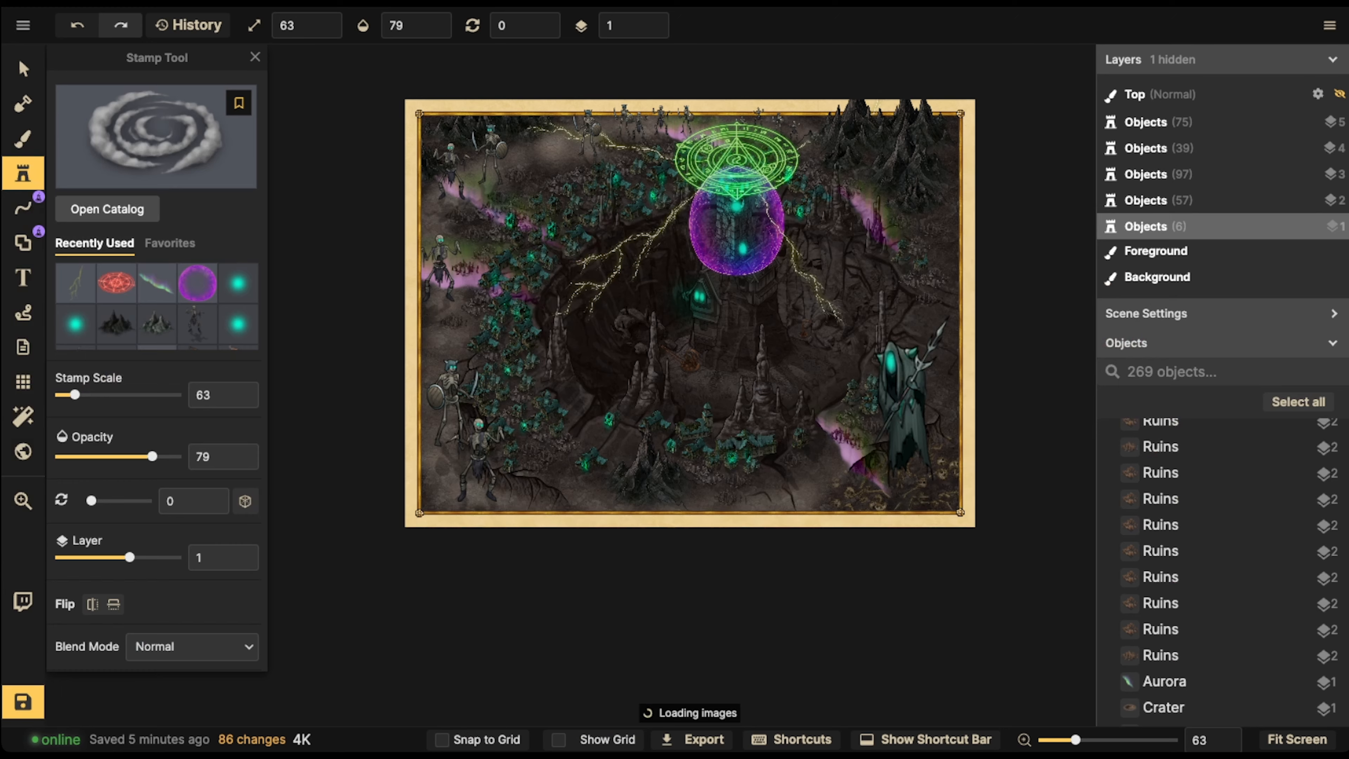
{"action": "scroll", "coordinate": [628, 307], "scroll_direction": "up", "scroll_amount": 6}
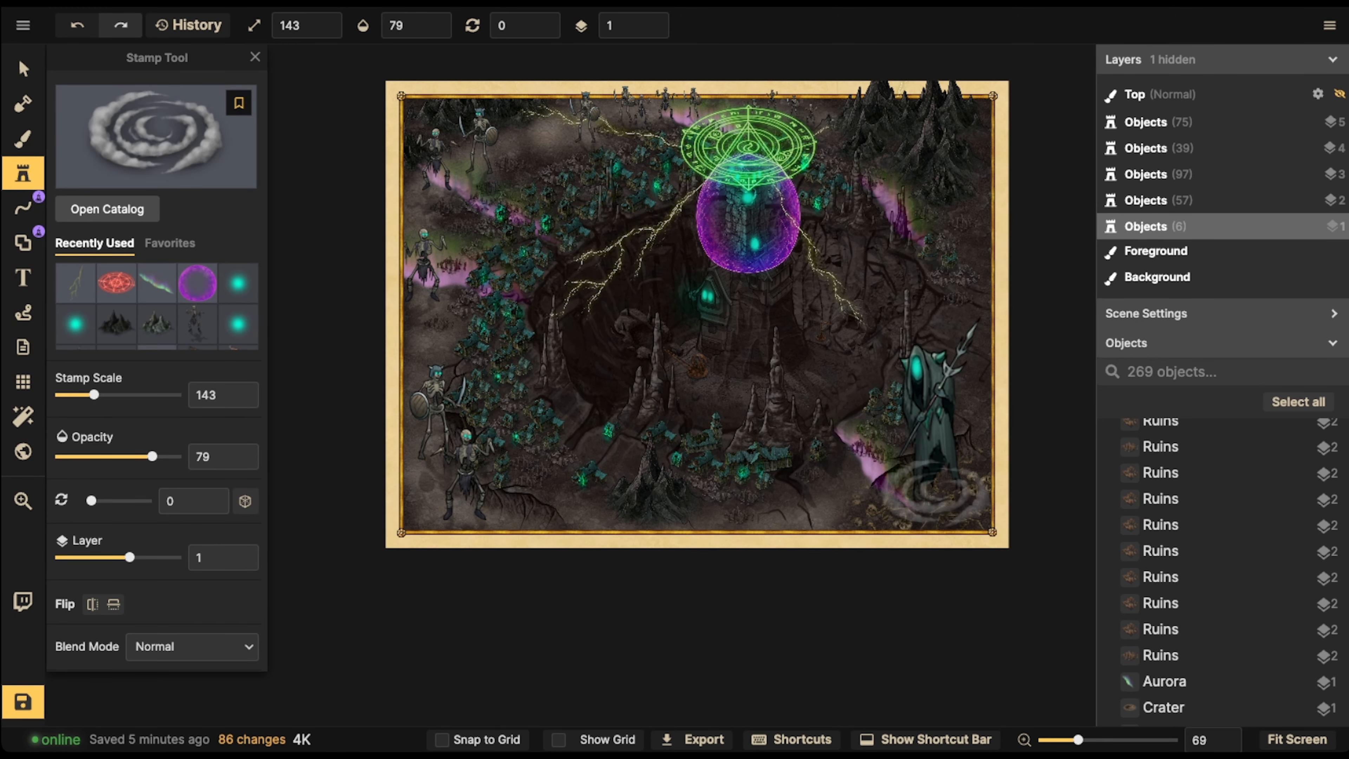
{"action": "left_click", "coordinate": [932, 498]}
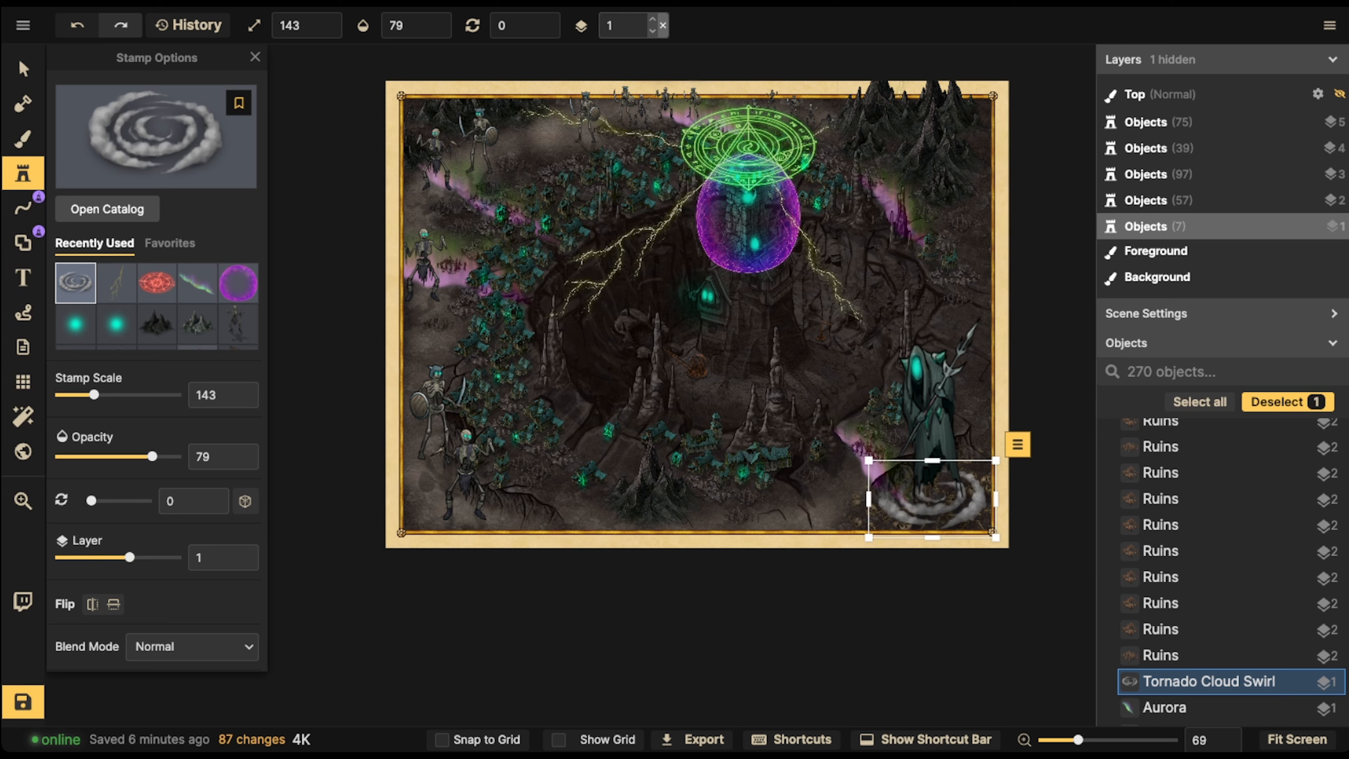
Move the cloud swirl to layer 2 at scale 153 and recolor it with hue -74 and saturation 200
{"action": "left_click", "coordinate": [659, 20]}
{"action": "scroll", "coordinate": [931, 496], "scroll_direction": "up", "scroll_amount": 1}
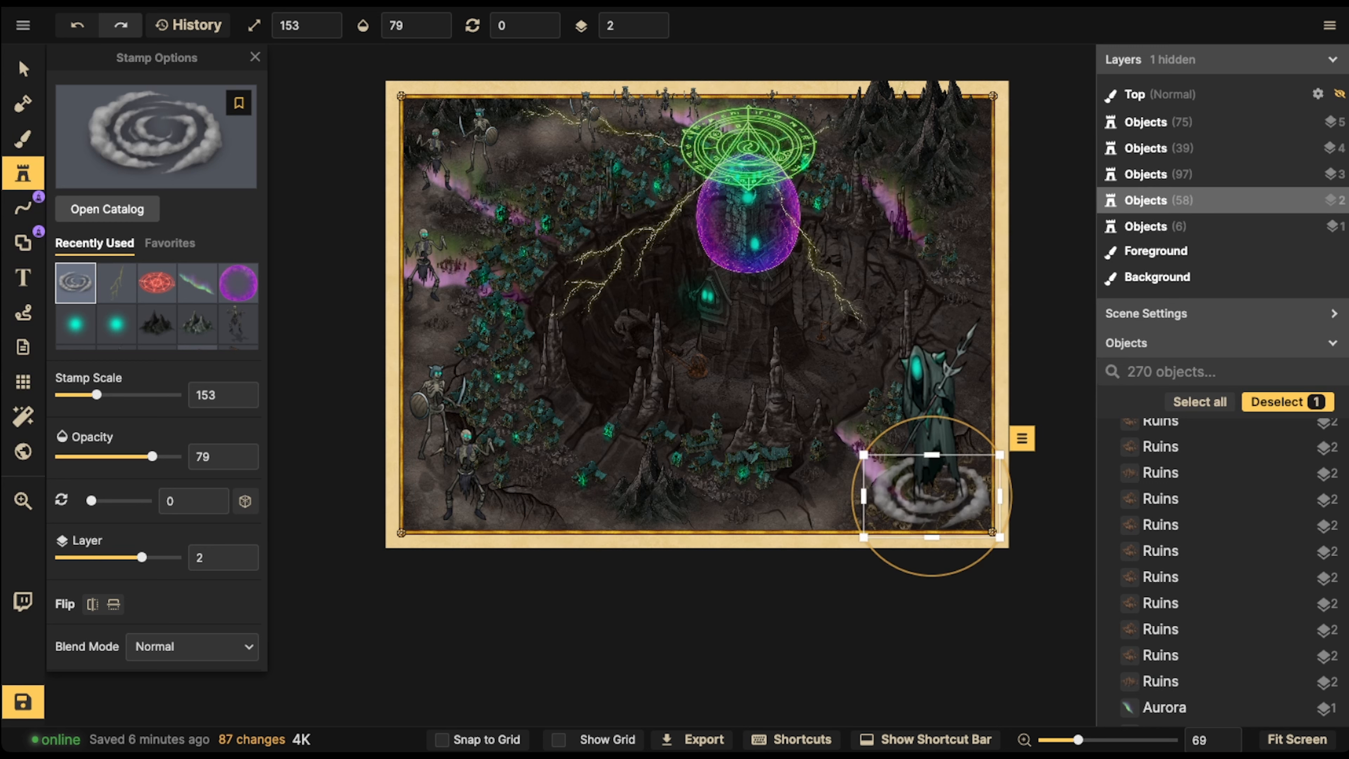
{"action": "left_click", "coordinate": [23, 68]}
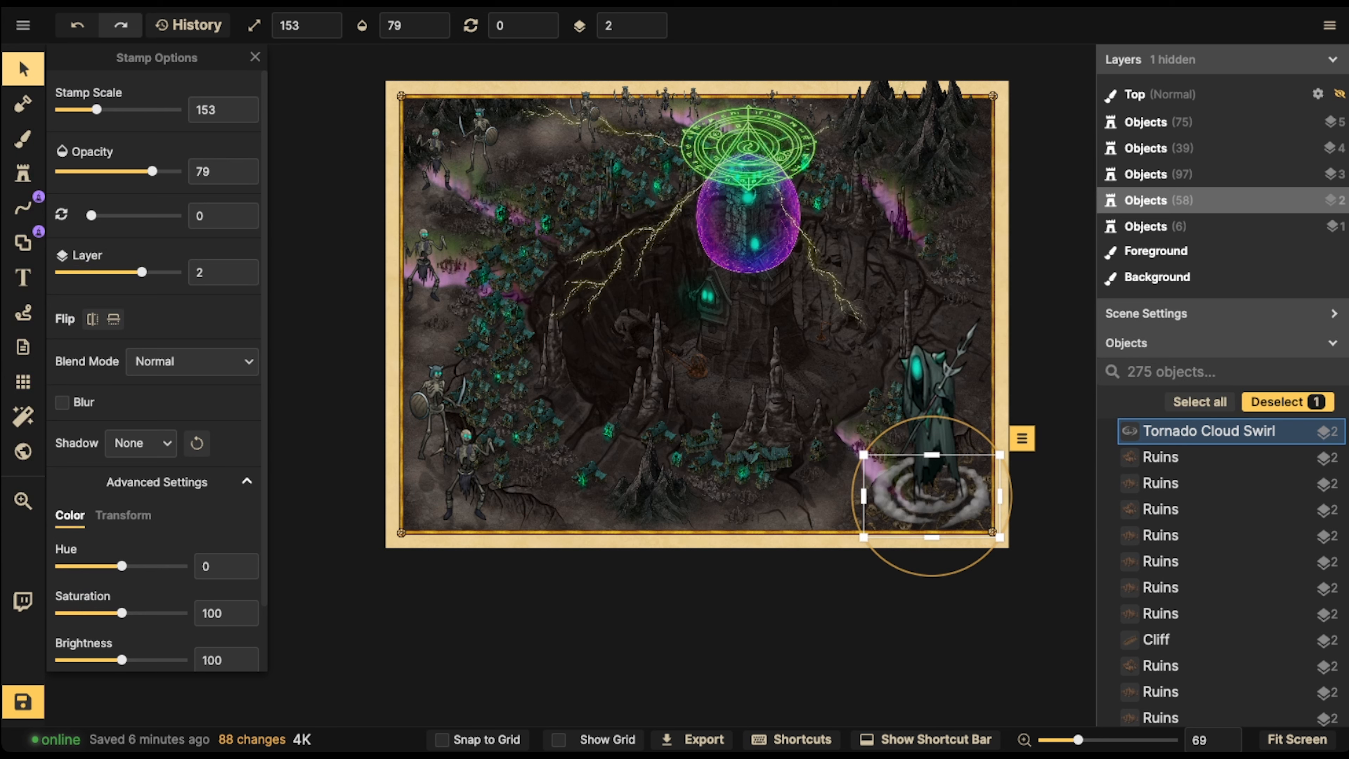
{"action": "left_click_drag", "start_coordinate": [121, 613], "coordinate": [183, 612]}
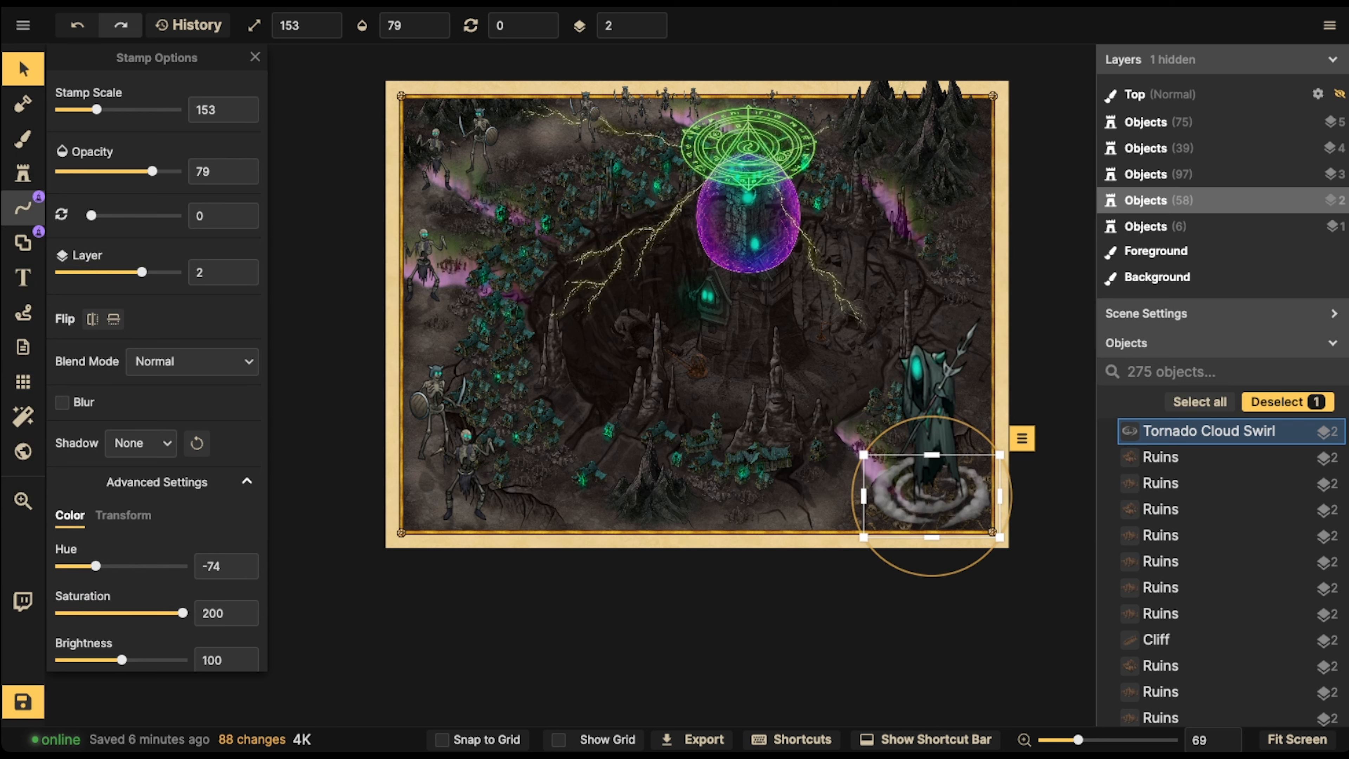
Place a Spooky Round Light at scale 153, rotated 75 degrees, over the cloud swirl and raise it to layer 3
{"action": "left_click", "coordinate": [23, 173]}
{"action": "left_click", "coordinate": [75, 324]}
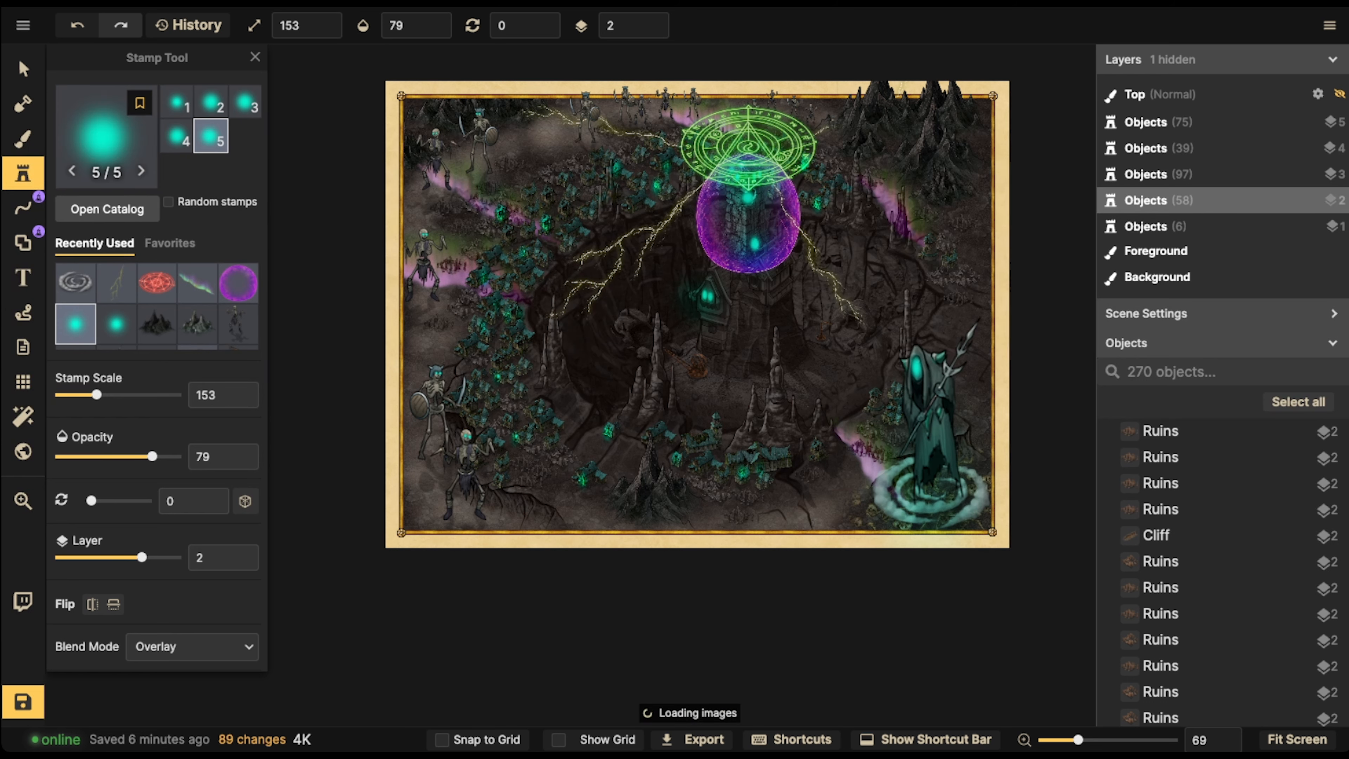
{"action": "scroll", "coordinate": [936, 494], "scroll_direction": "up", "scroll_amount": 5}
{"action": "left_click", "coordinate": [936, 494]}
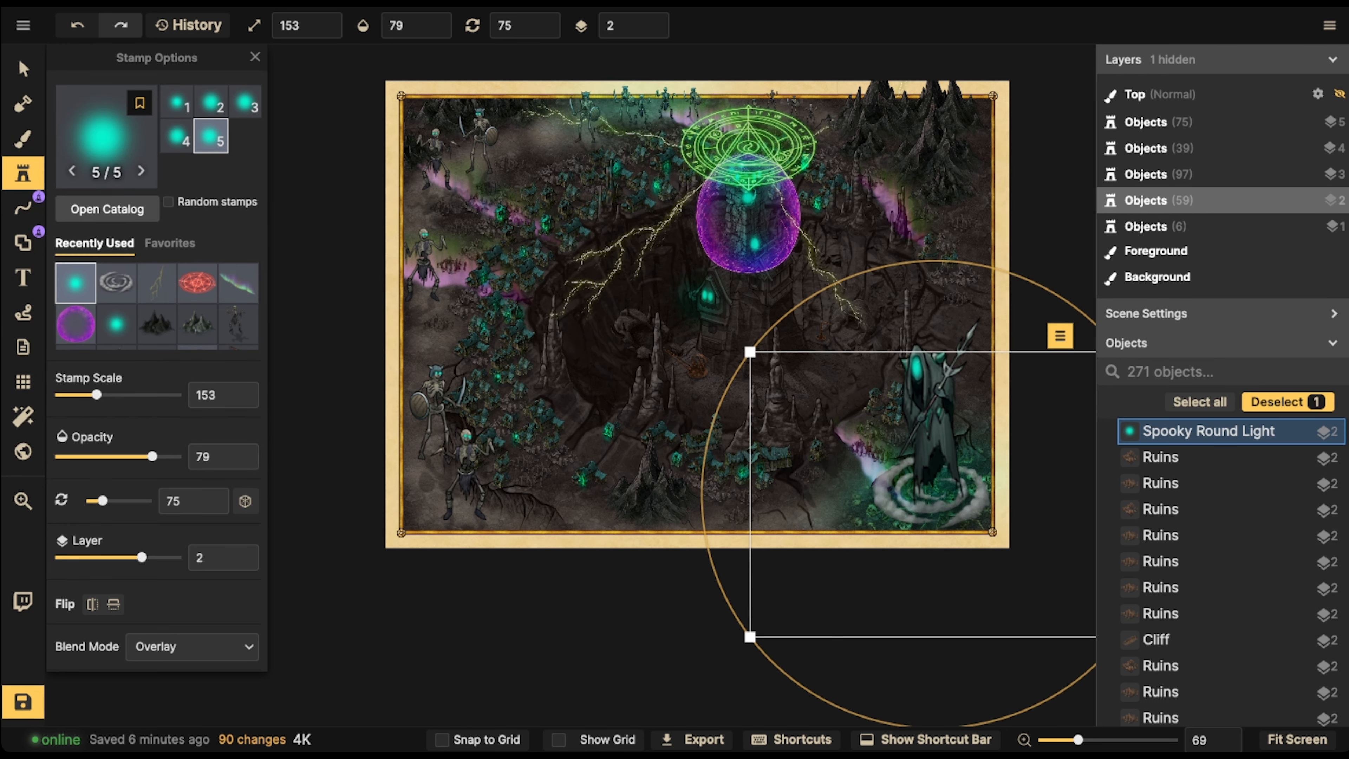
{"action": "left_click", "coordinate": [652, 20]}
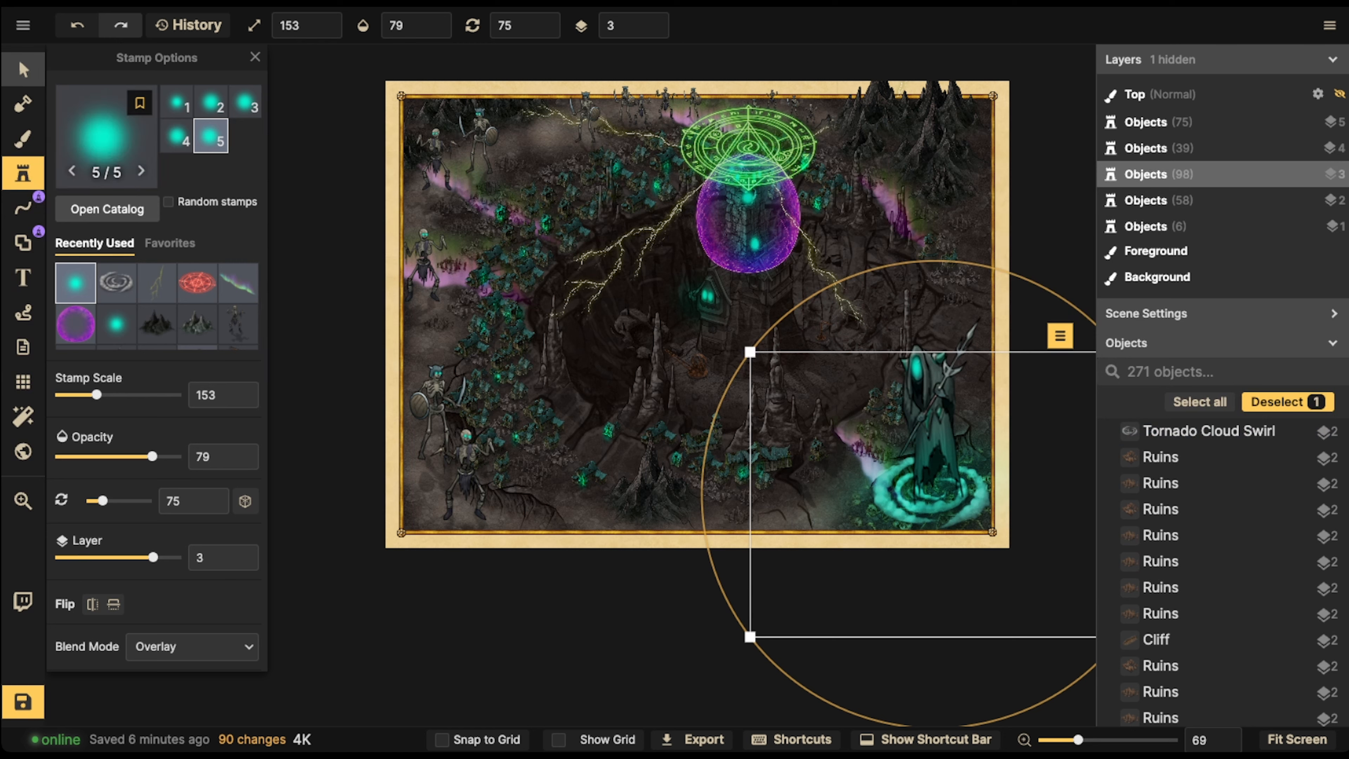
Try the Color blend mode on the spooky light with a smaller scale and hue -23, and undo the changes
{"action": "left_click", "coordinate": [23, 69]}
{"action": "left_click", "coordinate": [192, 362]}
{"action": "scroll", "coordinate": [165, 532], "scroll_direction": "down", "scroll_amount": 3}
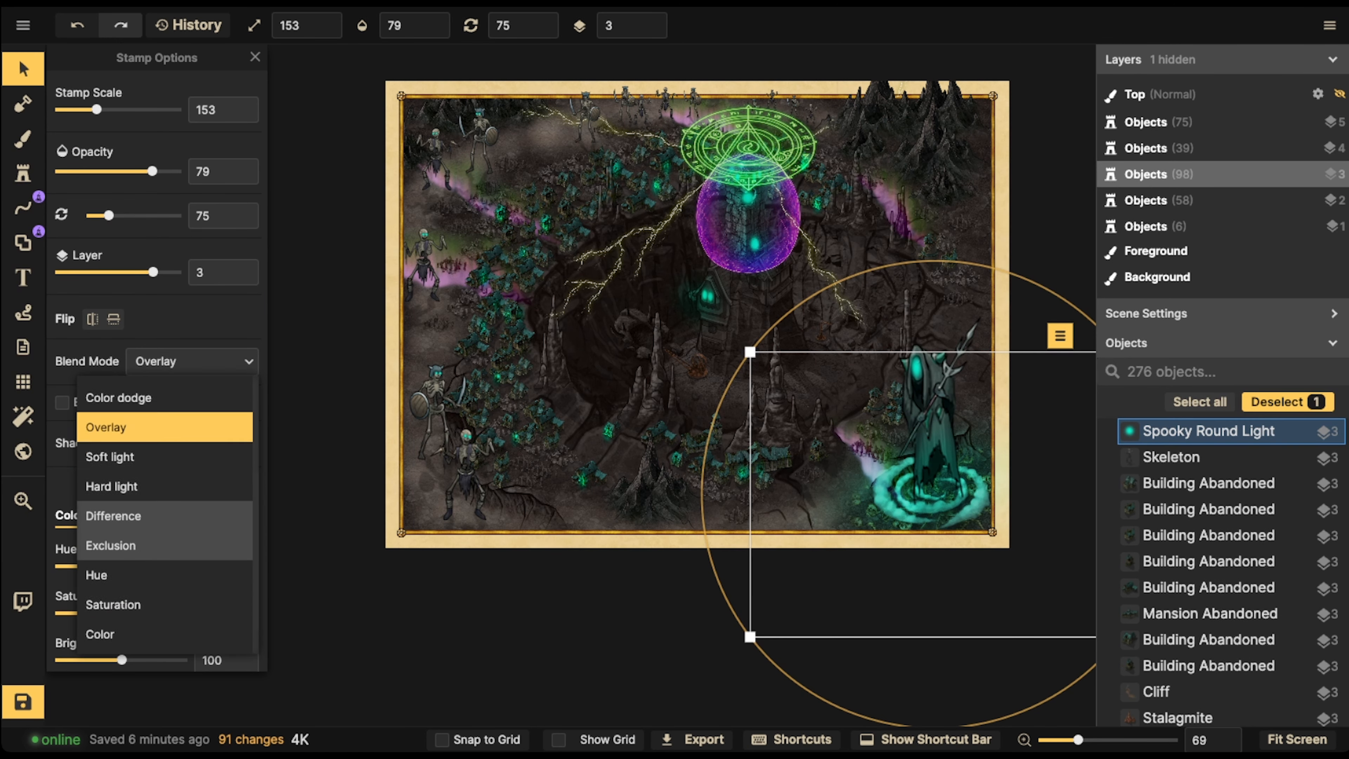
{"action": "left_click", "coordinate": [99, 609]}
{"action": "key", "text": "bracketleft"}
{"action": "key", "text": "bracketleft"}
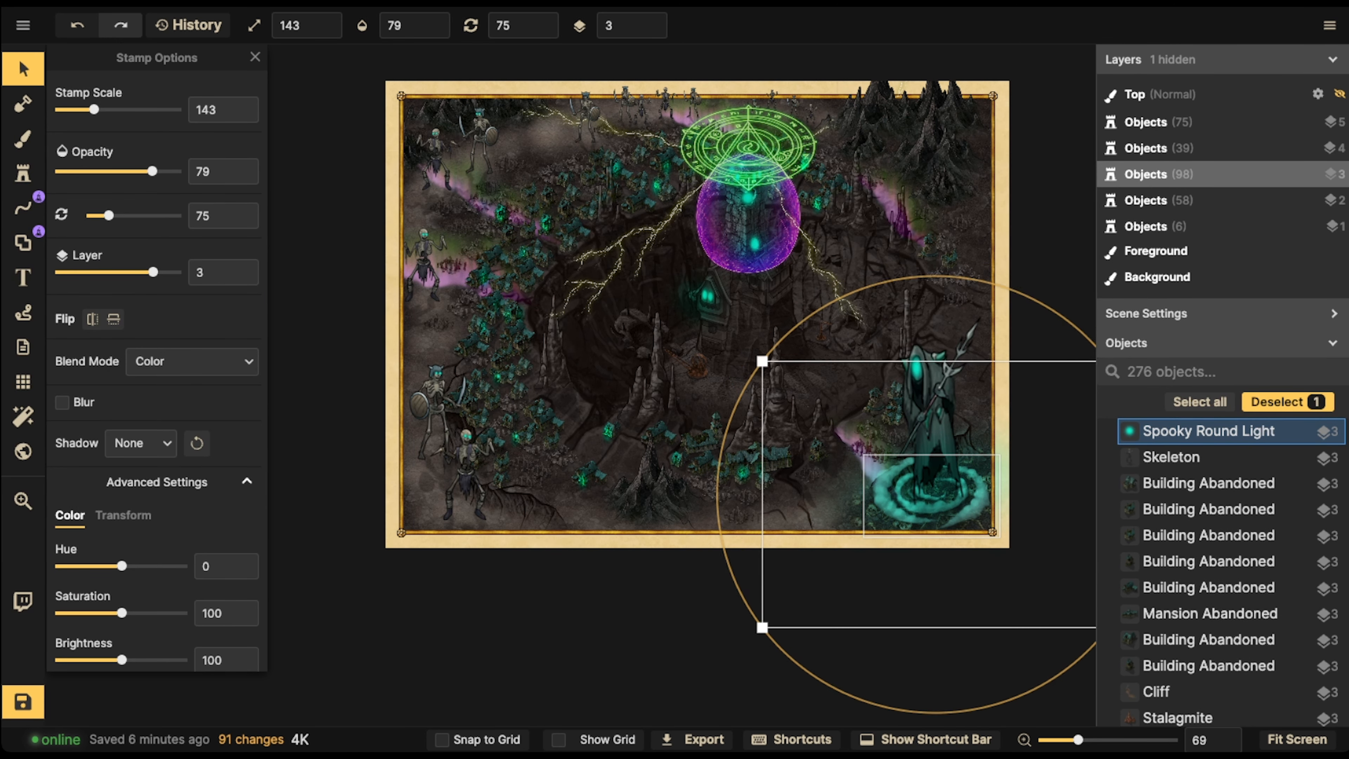
{"action": "key", "text": "bracketleft"}
{"action": "key", "text": "bracketright"}
{"action": "key", "text": "bracketleft"}
{"action": "key", "text": "bracketleft"}
{"action": "key", "text": "bracketleft"}
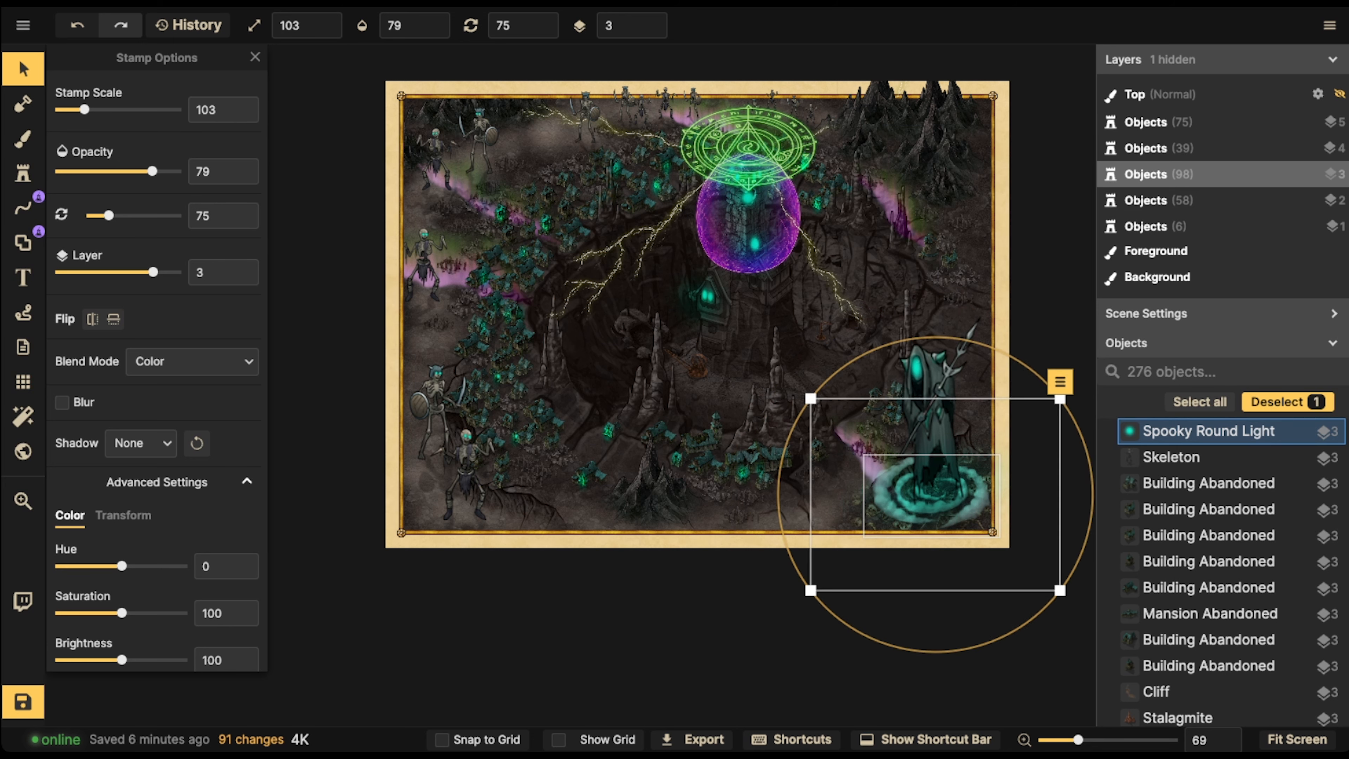
{"action": "key", "text": "shift+bracketright"}
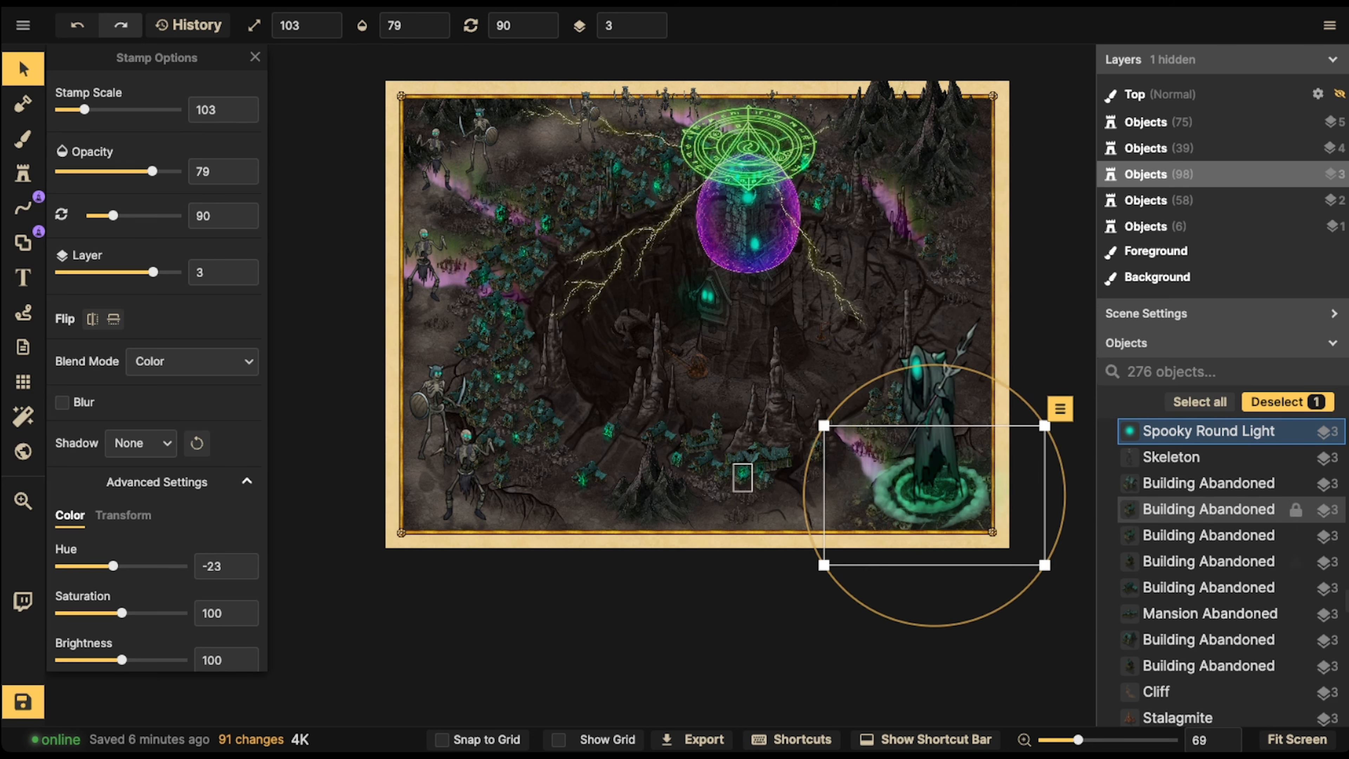
{"action": "key", "text": "ctrl+z"}
Shrink the Overlay spooky light around the hooded figure's base and deselect it
{"action": "key", "text": "bracketleft"}
{"action": "key", "text": "bracketleft"}
{"action": "key", "text": "bracketleft"}
{"action": "key", "text": "bracketleft"}
{"action": "key", "text": "bracketleft"}
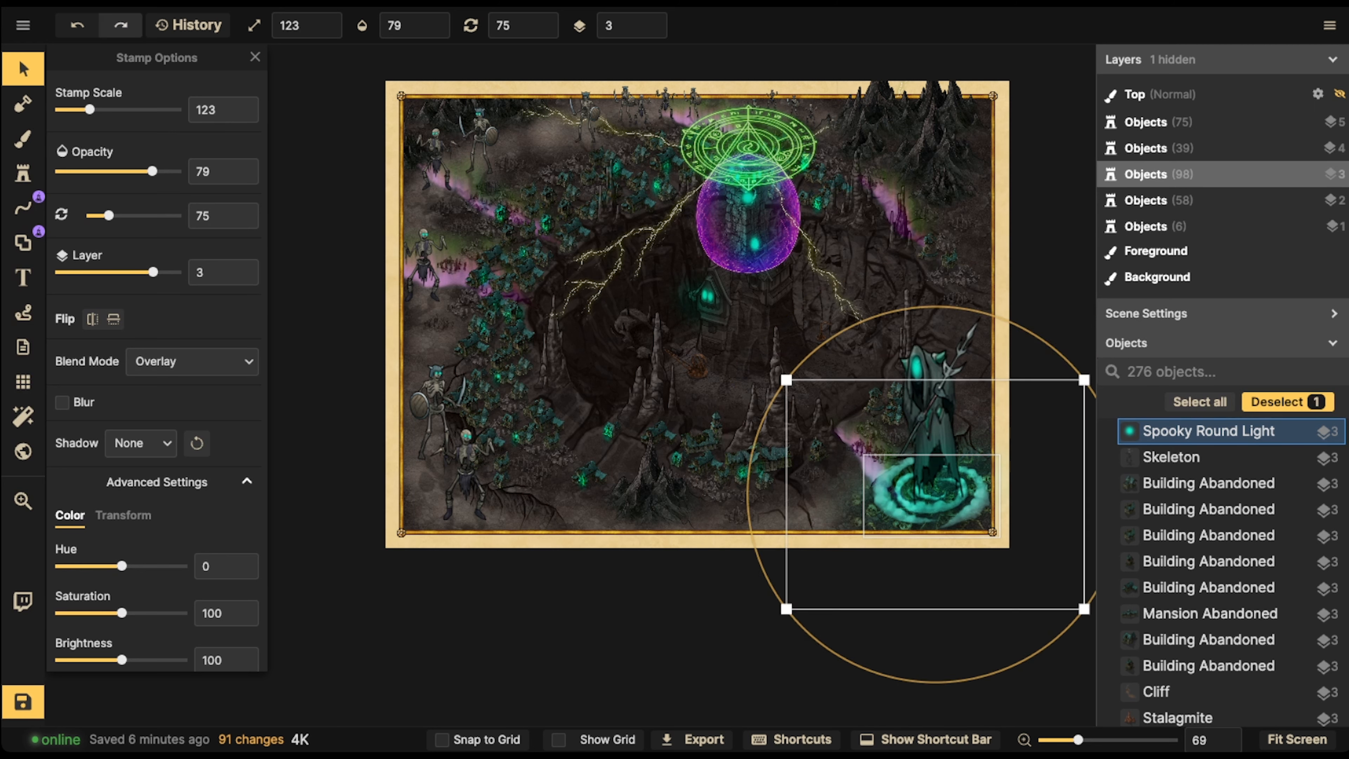
{"action": "key", "text": "shift+bracketleft"}
{"action": "key", "text": "Escape"}
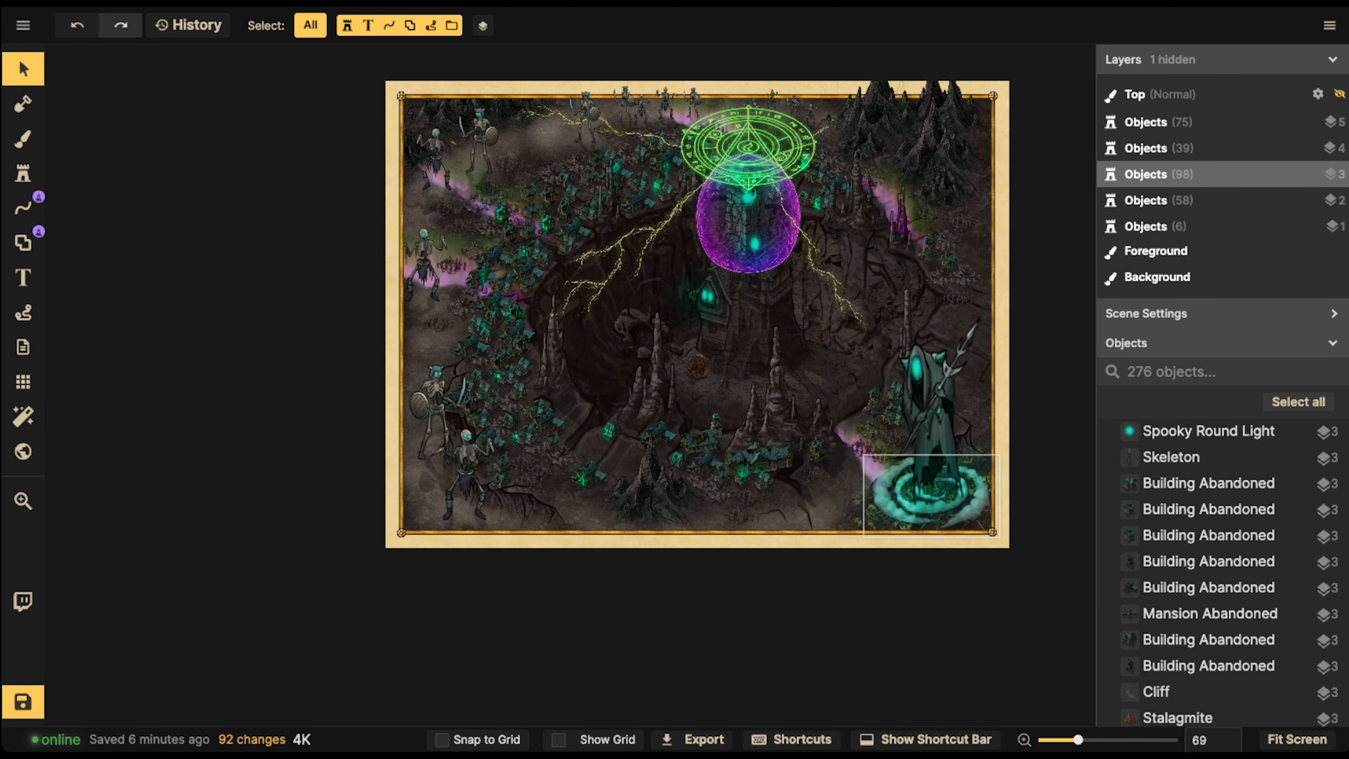
Lower the opacity of the cloud swirl at the hooded figure's feet to 45 and deselect it
{"action": "left_click", "coordinate": [930, 496]}
{"action": "key", "text": "Escape"}
{"action": "scroll", "coordinate": [862, 406], "scroll_direction": "down", "scroll_amount": 2}
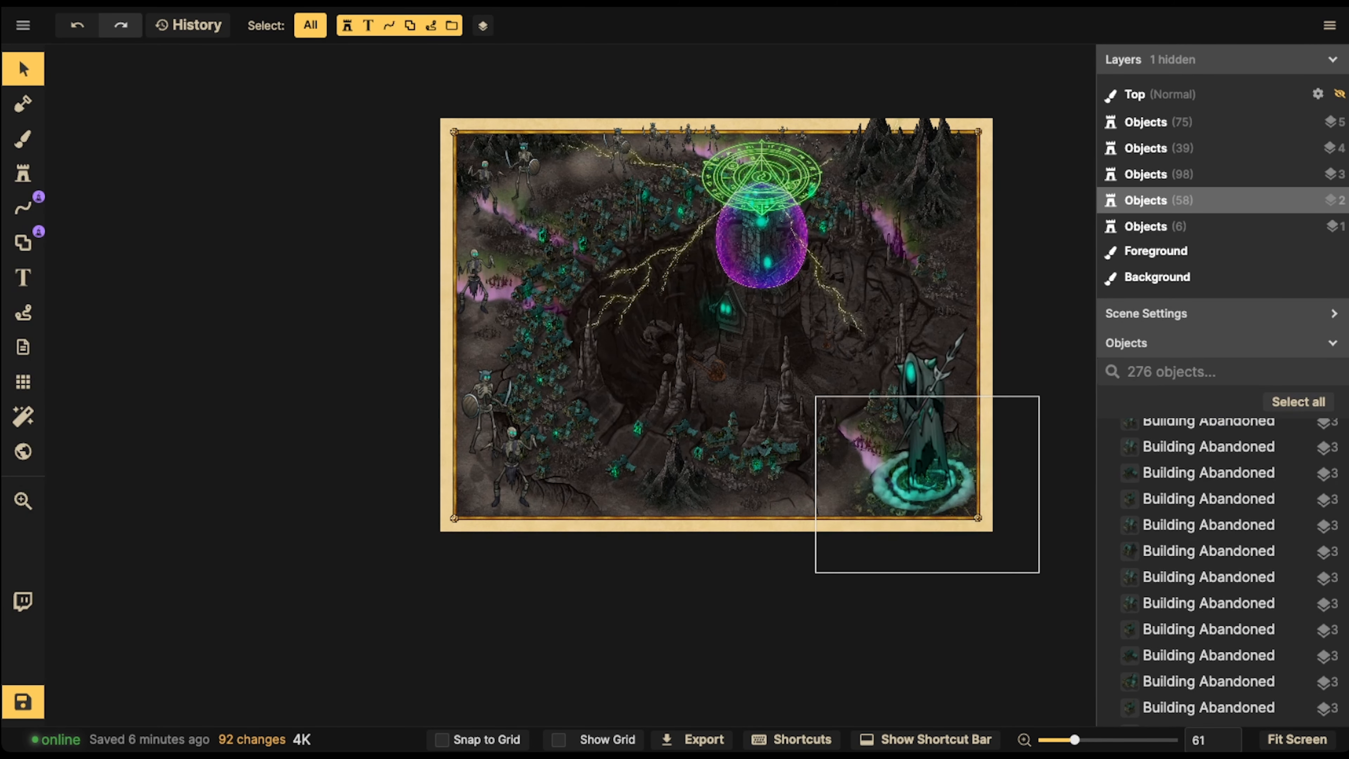
{"action": "left_click", "coordinate": [923, 484]}
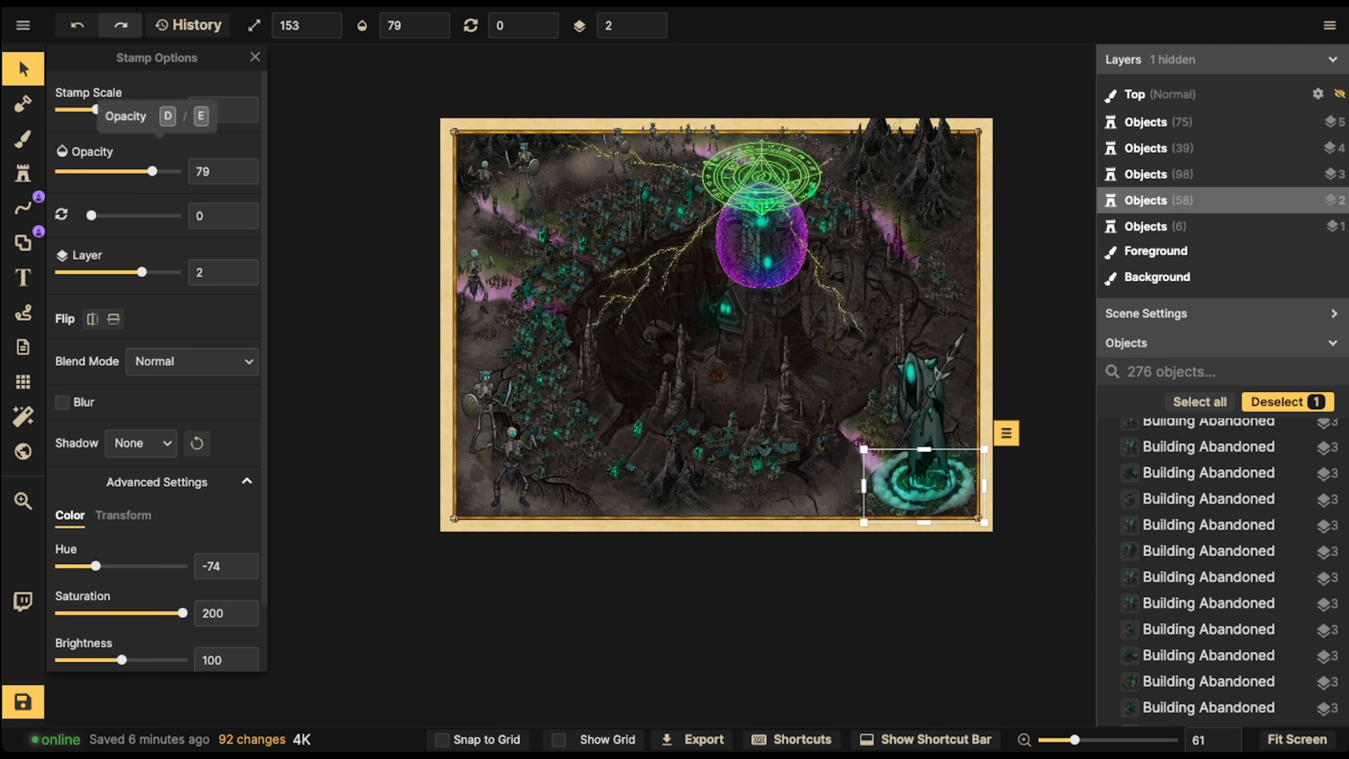
{"action": "left_click_drag", "start_coordinate": [151, 171], "coordinate": [139, 171]}
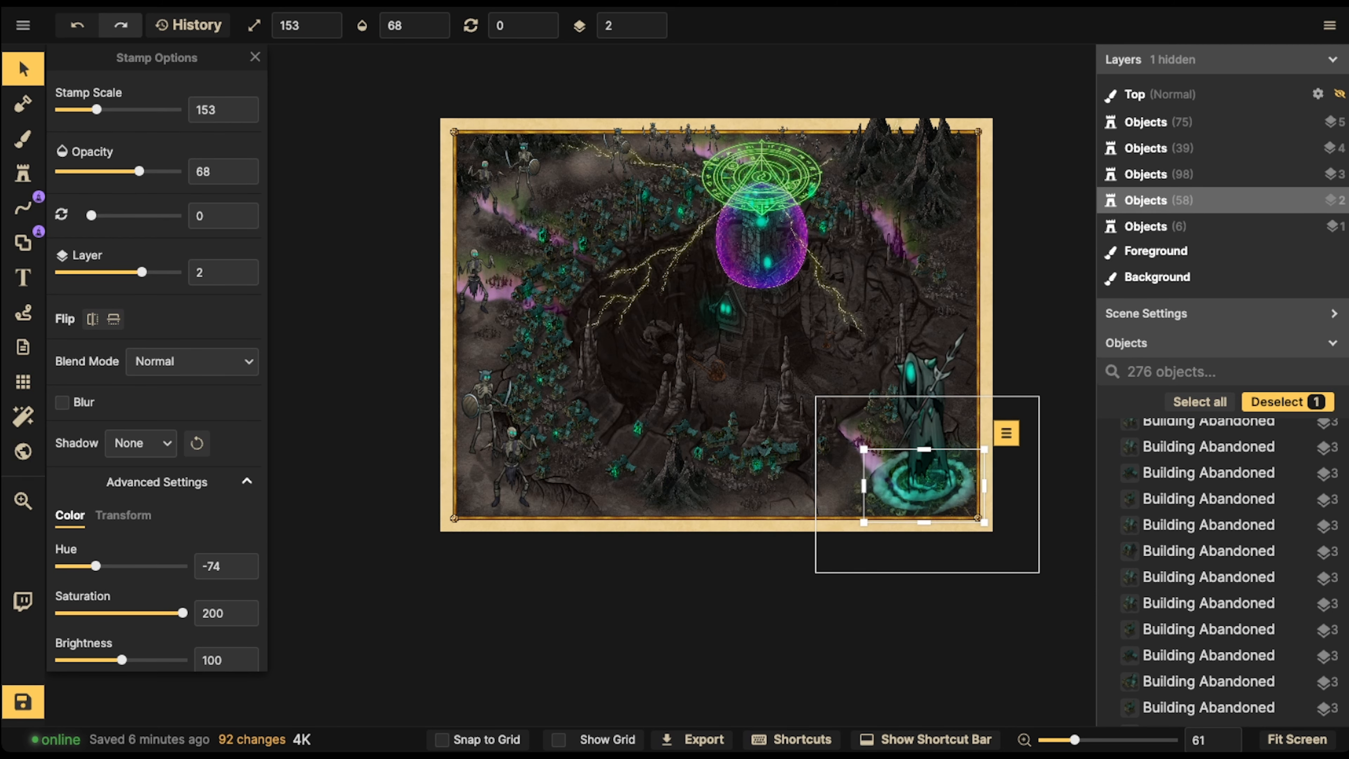
{"action": "key", "text": "Escape"}
{"action": "left_click", "coordinate": [924, 484]}
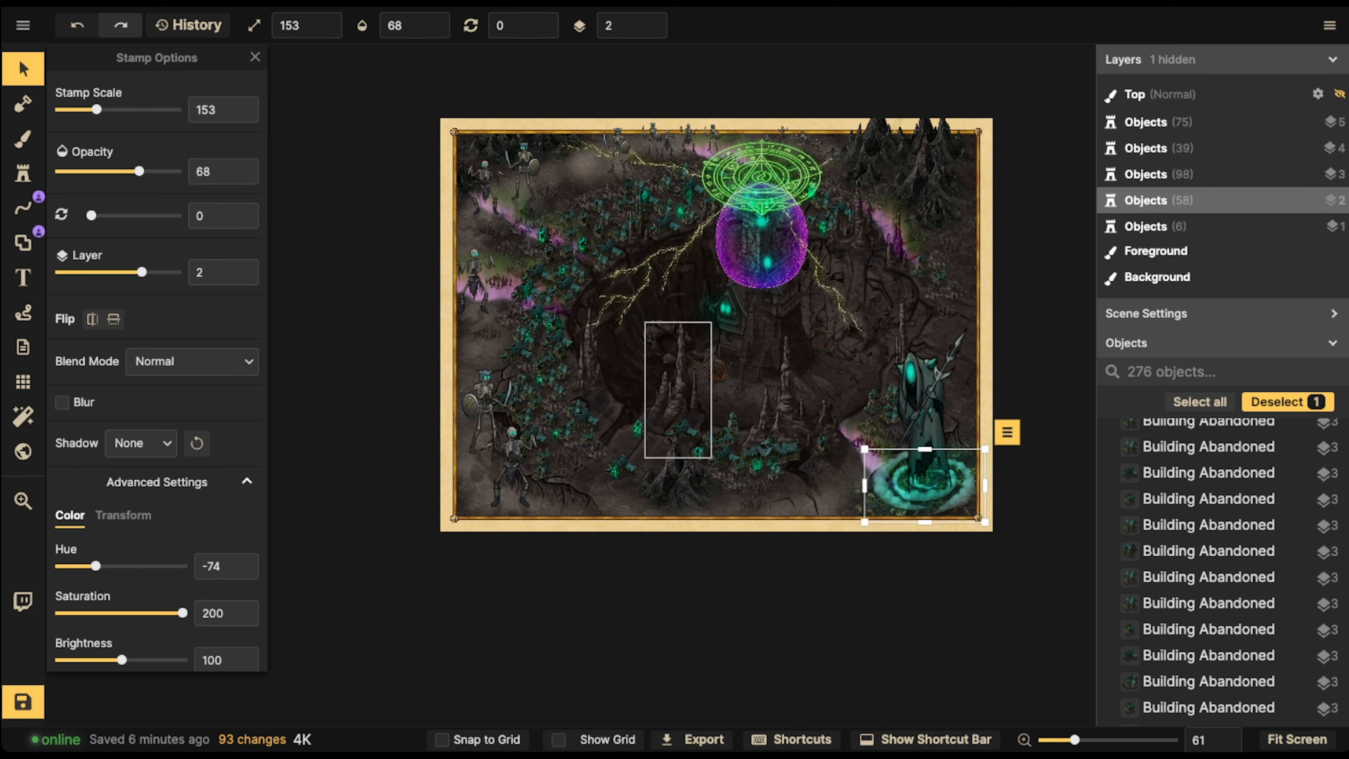
{"action": "left_click_drag", "start_coordinate": [139, 171], "coordinate": [118, 171]}
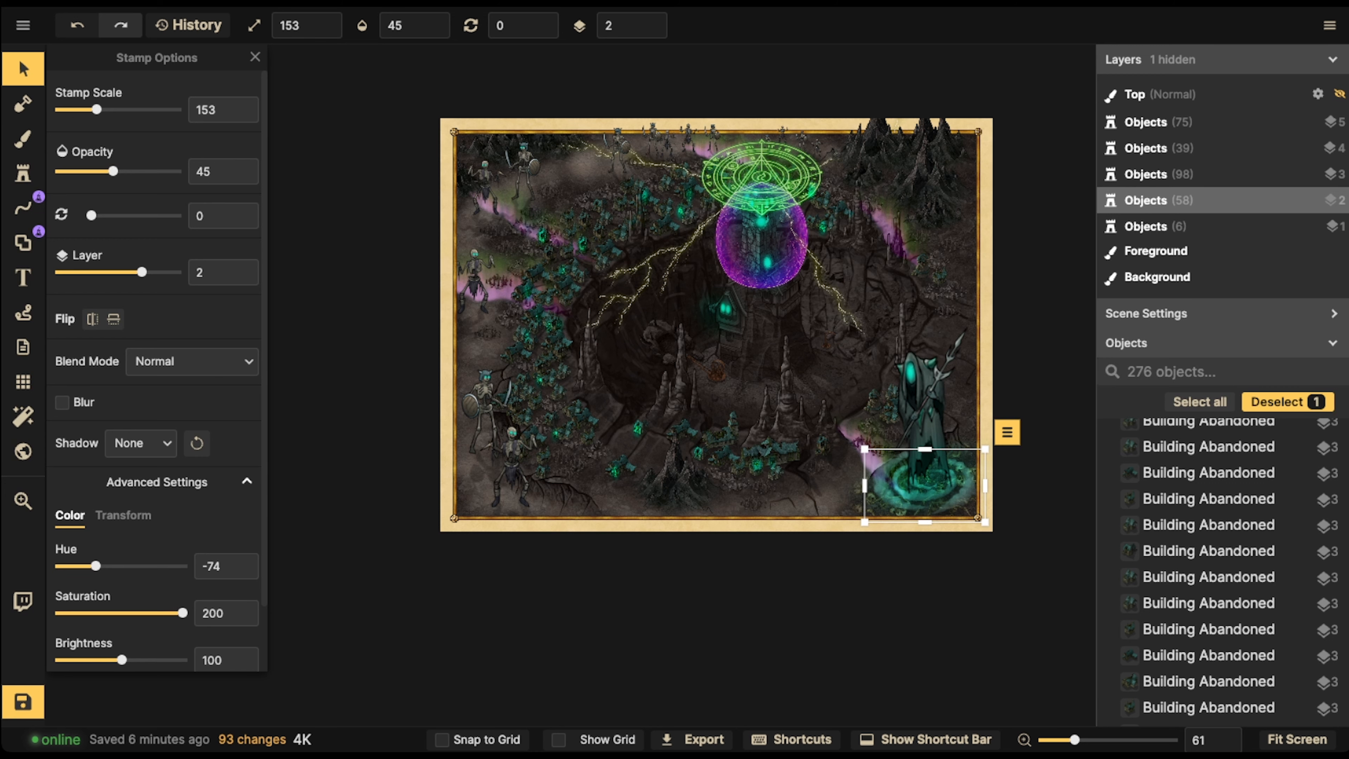
{"action": "key", "text": "Escape"}
{"action": "scroll", "coordinate": [528, 343], "scroll_direction": "down", "scroll_amount": 1}
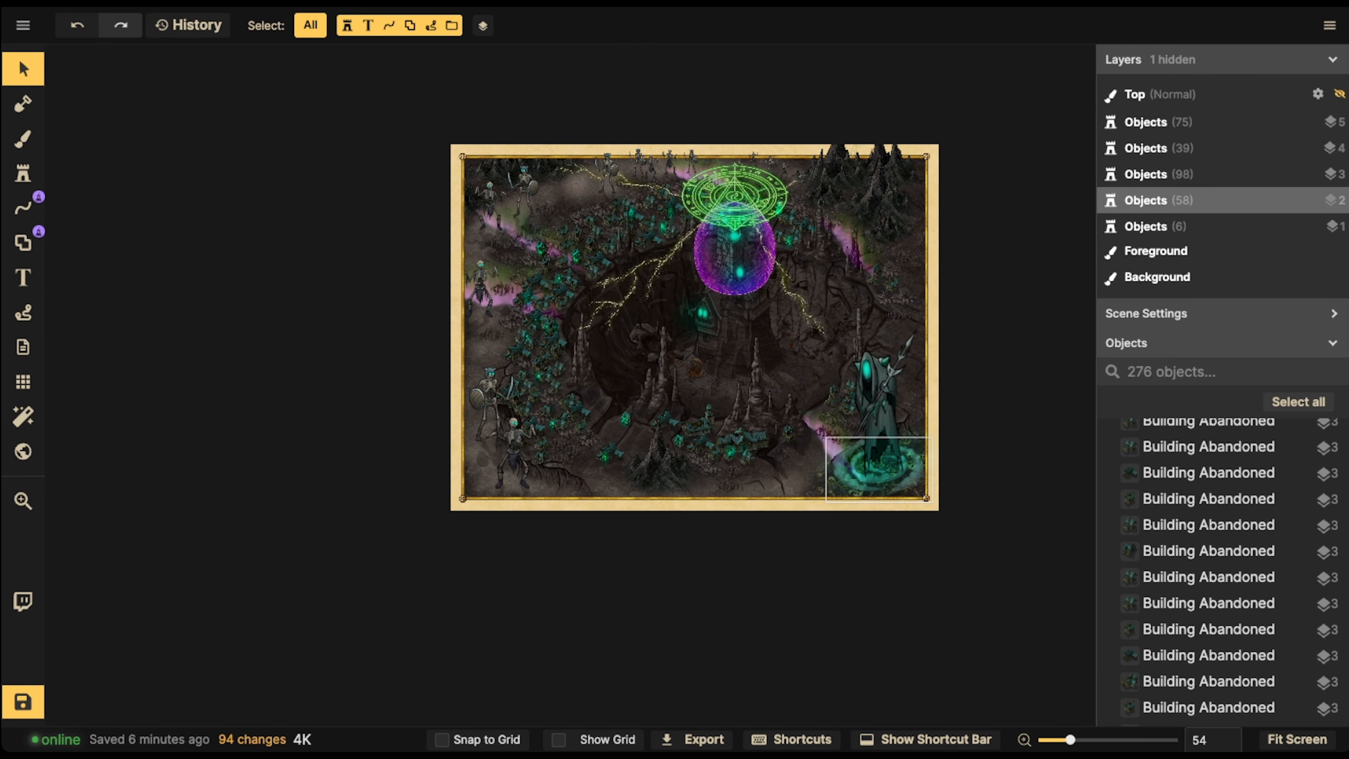
Shrink the cloud swirl at the hooded figure's feet to scale 83
{"action": "left_click", "coordinate": [894, 468]}
{"action": "key", "text": "bracketleft"}
{"action": "key", "text": "bracketleft"}
{"action": "key", "text": "bracketleft"}
{"action": "key", "text": "bracketleft"}
{"action": "key", "text": "bracketleft"}
{"action": "key", "text": "bracketleft"}
{"action": "key", "text": "bracketleft"}
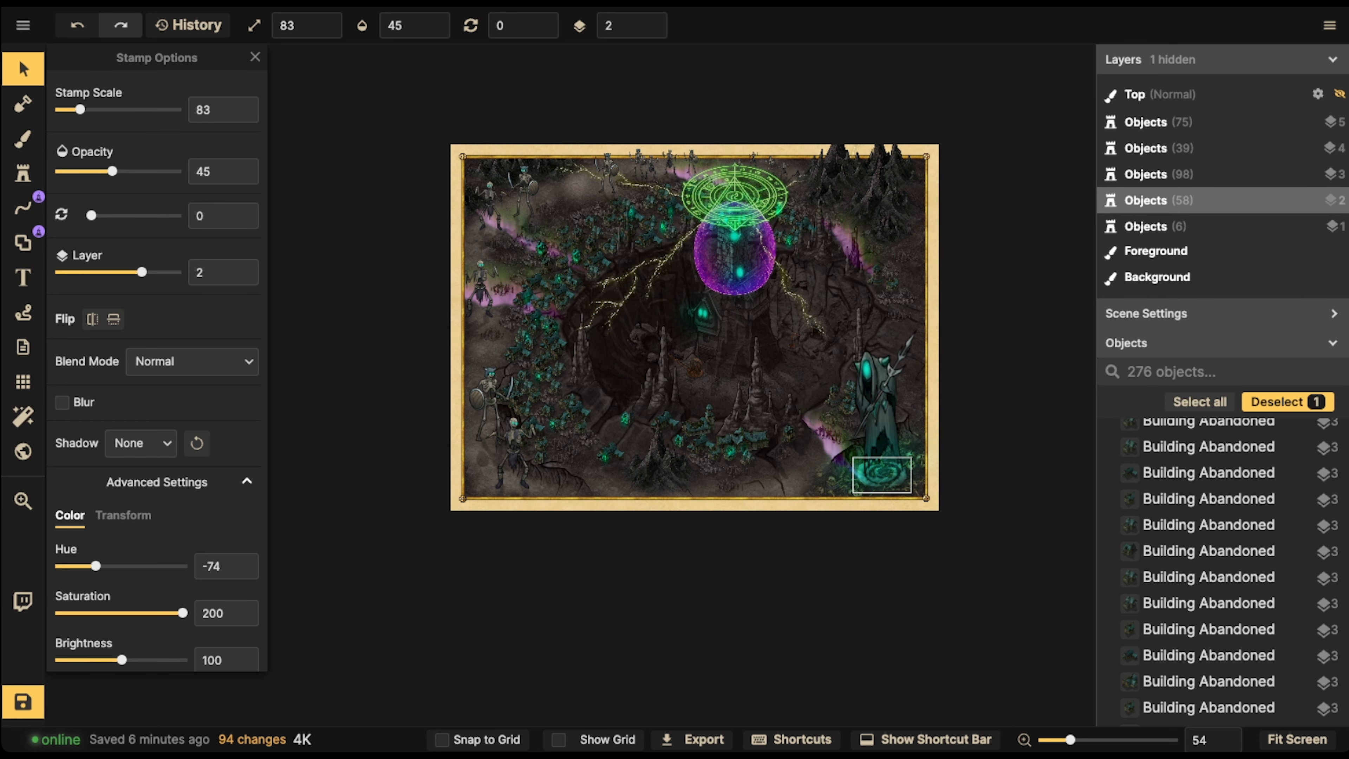
Nudge the cloud swirl slightly down beneath the hooded figure and deselect it
{"action": "scroll", "coordinate": [883, 474], "scroll_direction": "up", "scroll_amount": 3}
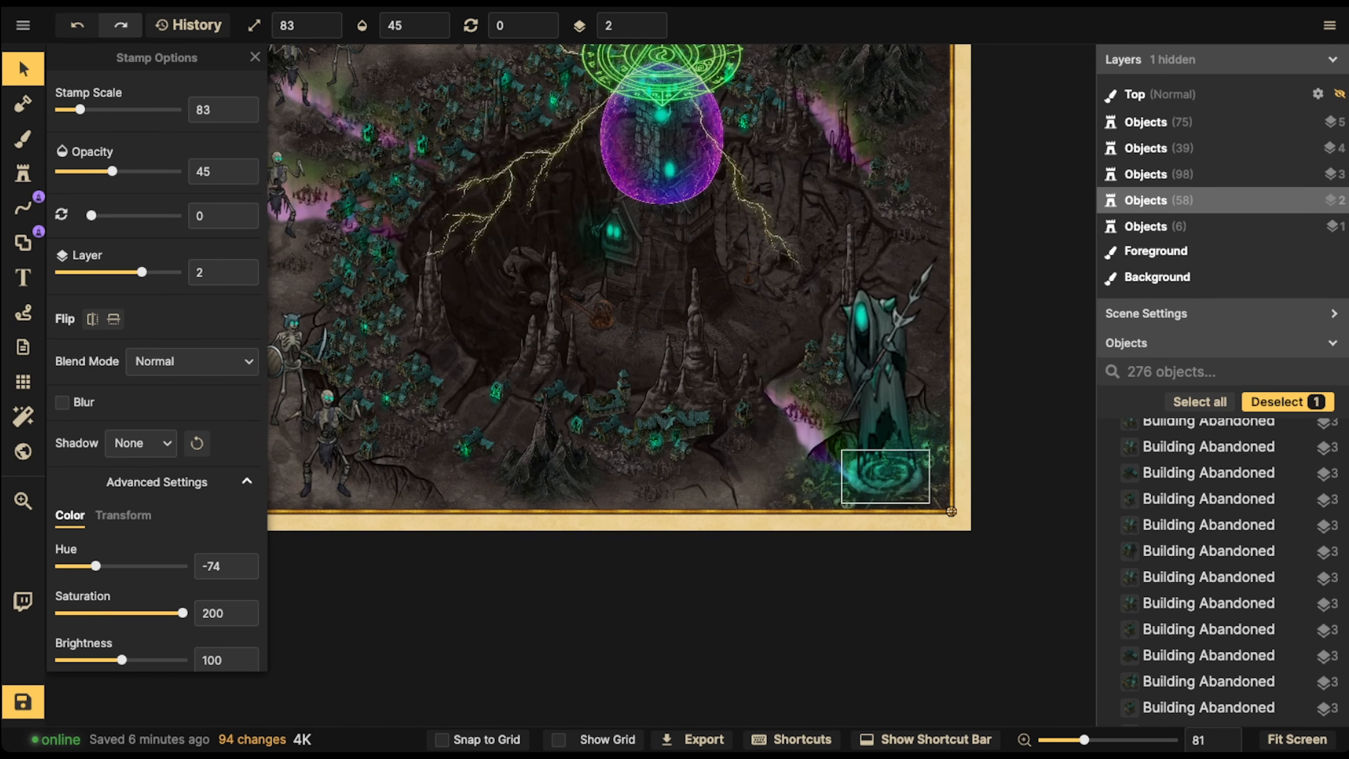
{"action": "key", "text": "Down"}
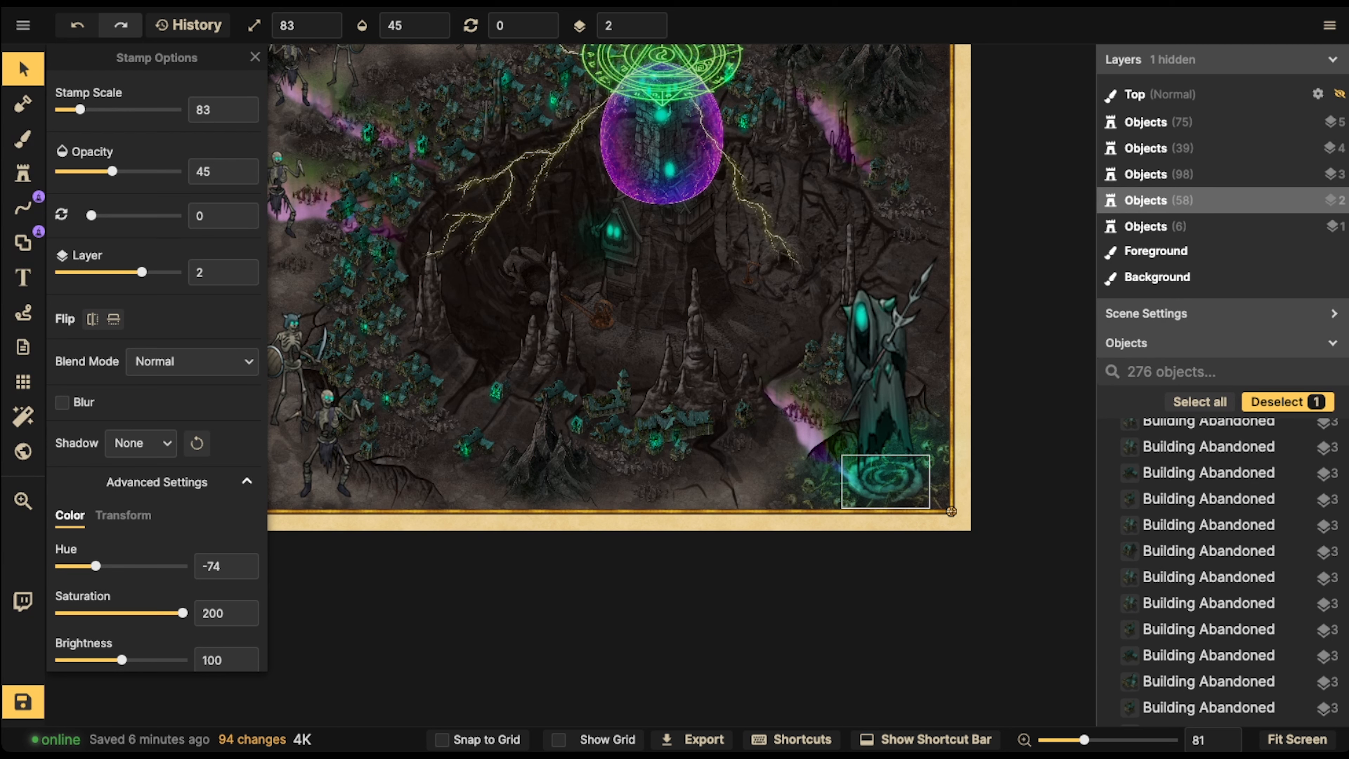
{"action": "key", "text": "comma"}
{"action": "key", "text": "comma"}
{"action": "key", "text": "Escape"}
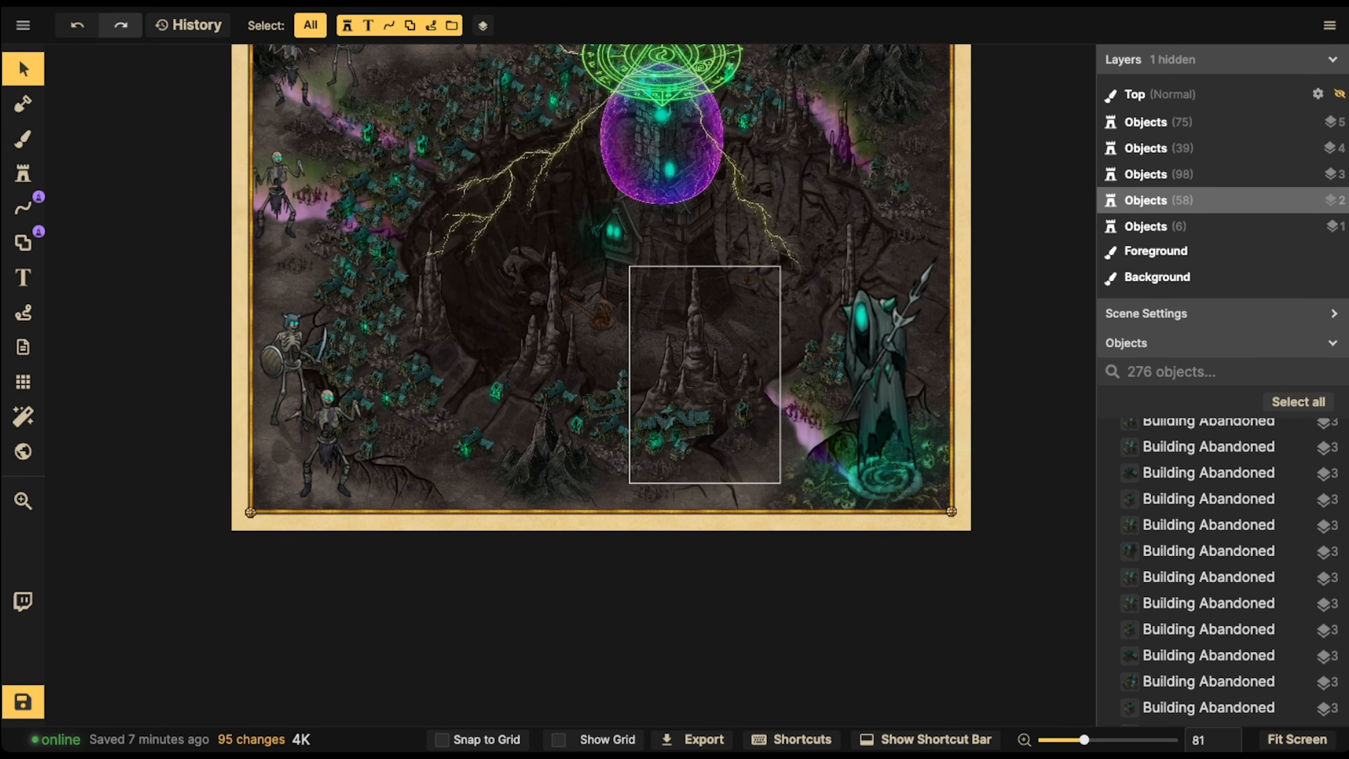
{"action": "scroll", "coordinate": [712, 327], "scroll_direction": "down", "scroll_amount": 2}
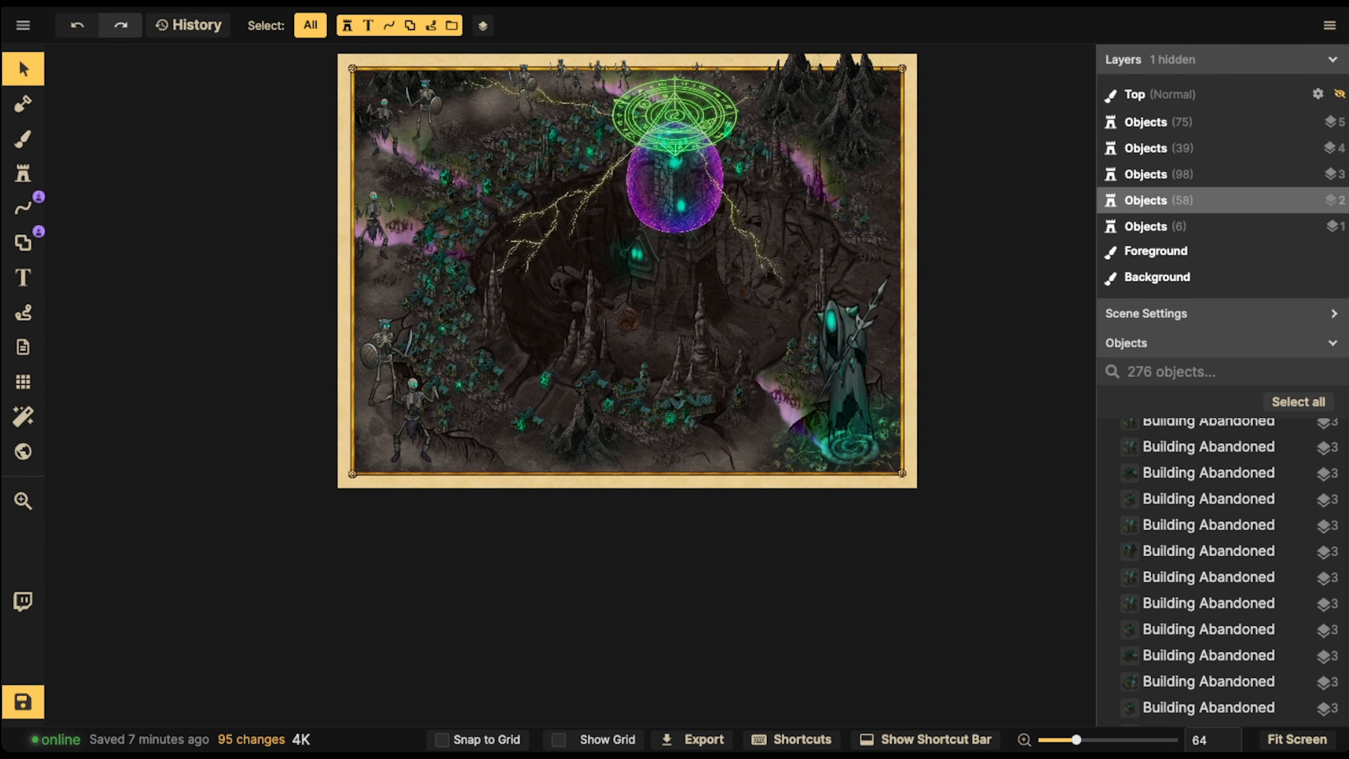
{"action": "left_click_drag", "start_coordinate": [851, 449], "coordinate": [854, 452]}
{"action": "key", "text": "Escape"}
{"action": "scroll", "coordinate": [621, 264], "scroll_direction": "down", "scroll_amount": 1}
{"action": "scroll", "coordinate": [630, 257], "scroll_direction": "down", "scroll_amount": 1}
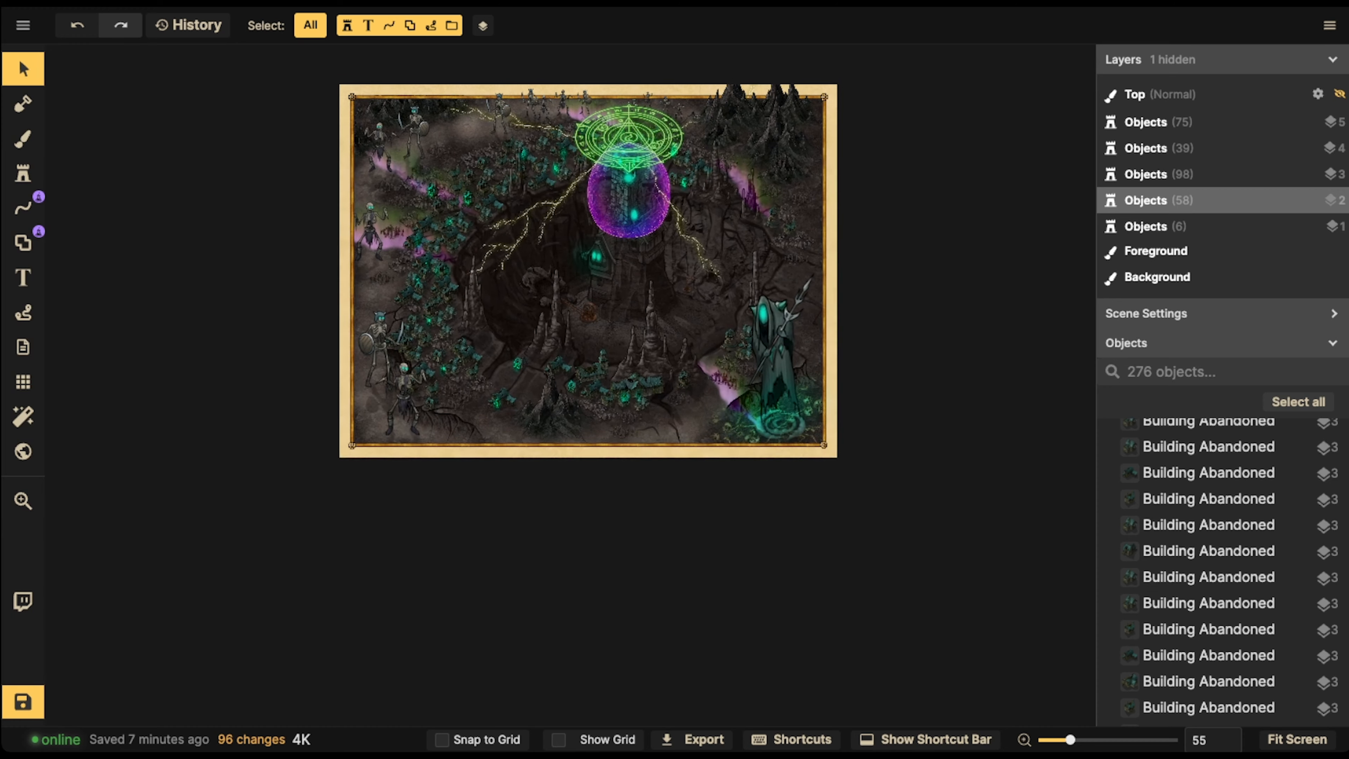
Place a Rain stamp at scale 223 and opacity 100 over the hooded figure
{"action": "left_click", "coordinate": [23, 173]}
{"action": "left_click", "coordinate": [144, 136]}
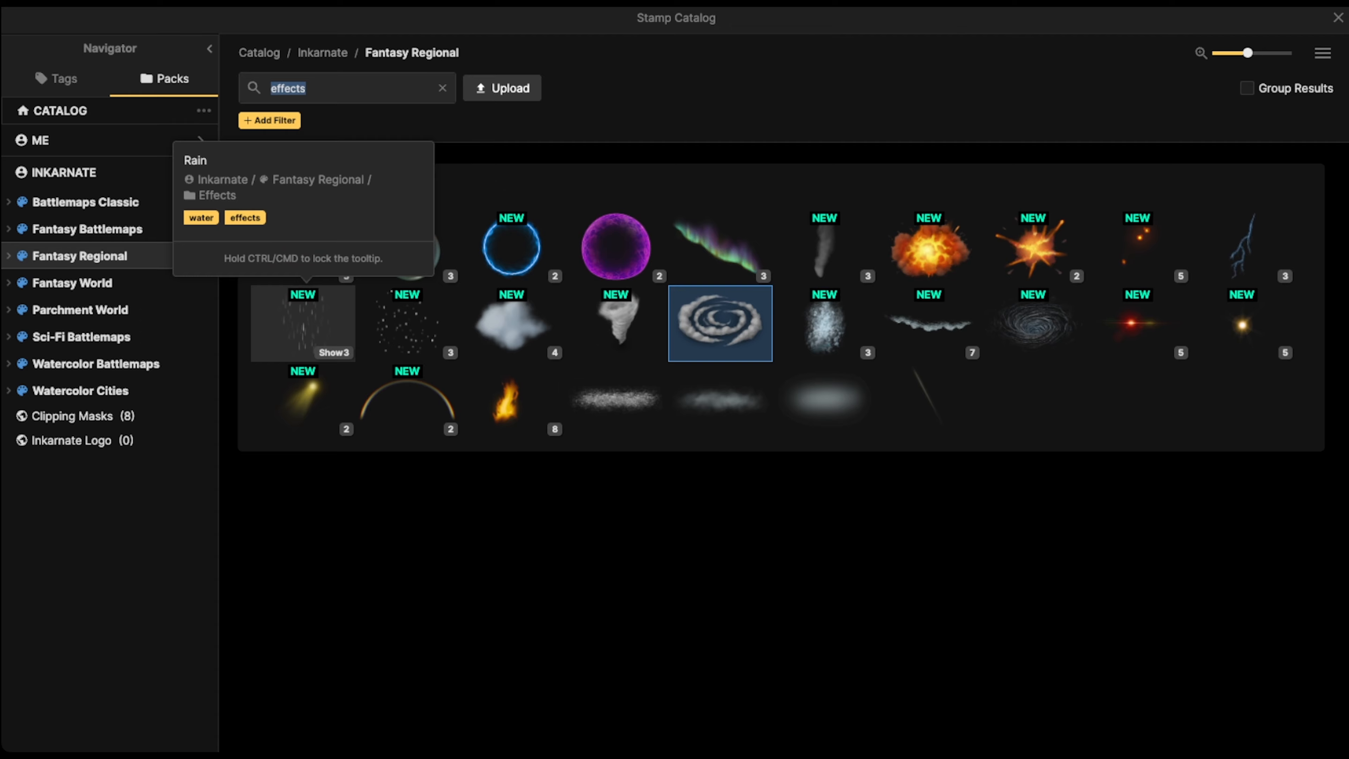
{"action": "left_click", "coordinate": [303, 322]}
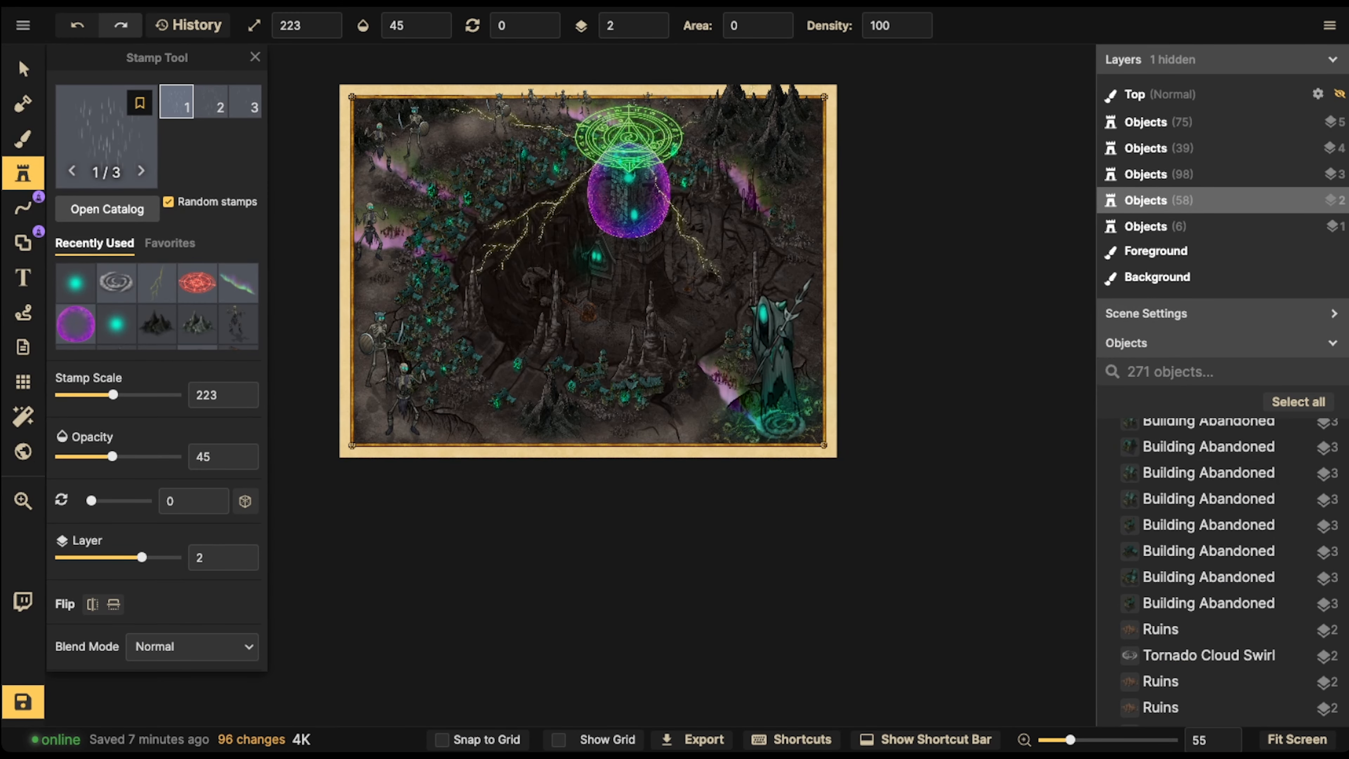
{"action": "scroll", "coordinate": [769, 319], "scroll_direction": "up", "scroll_amount": 3}
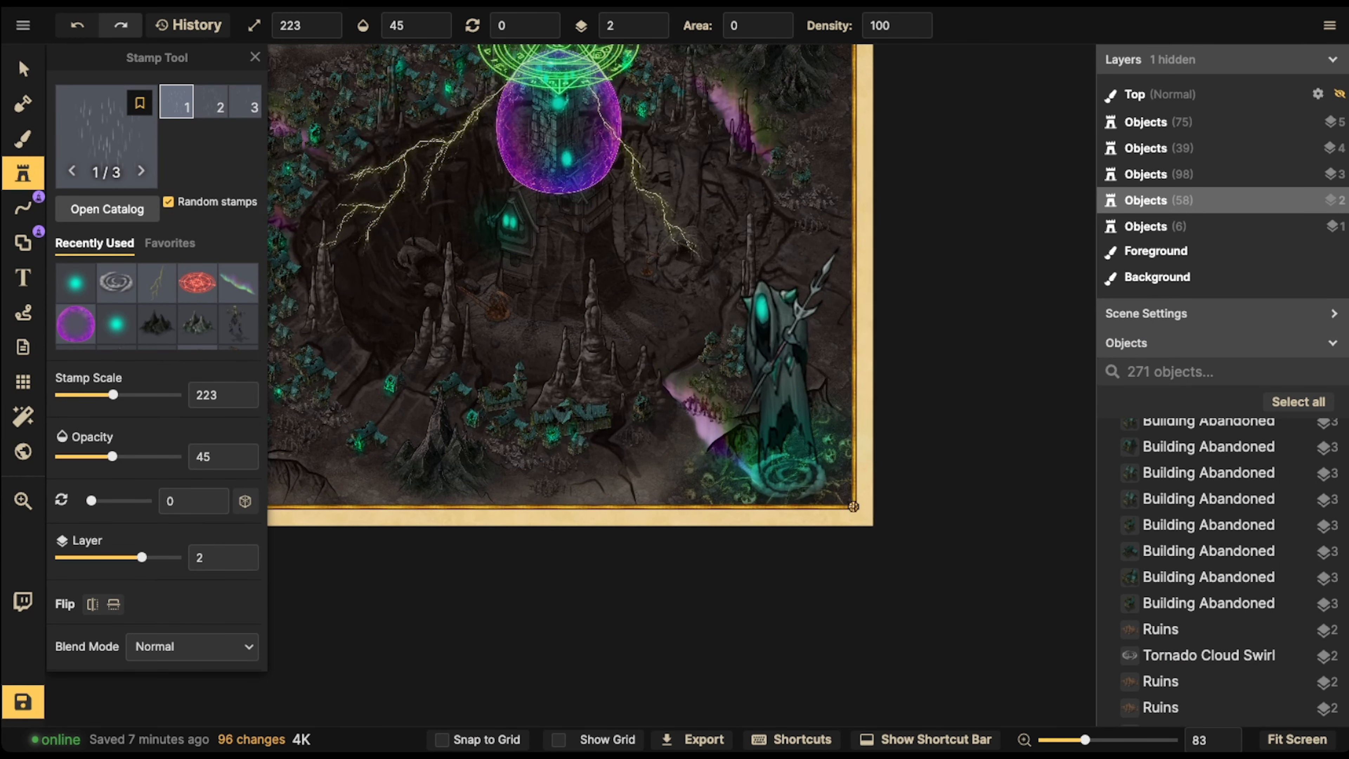
{"action": "scroll", "coordinate": [704, 188], "scroll_direction": "up", "scroll_amount": 5}
{"action": "left_click", "coordinate": [769, 332]}
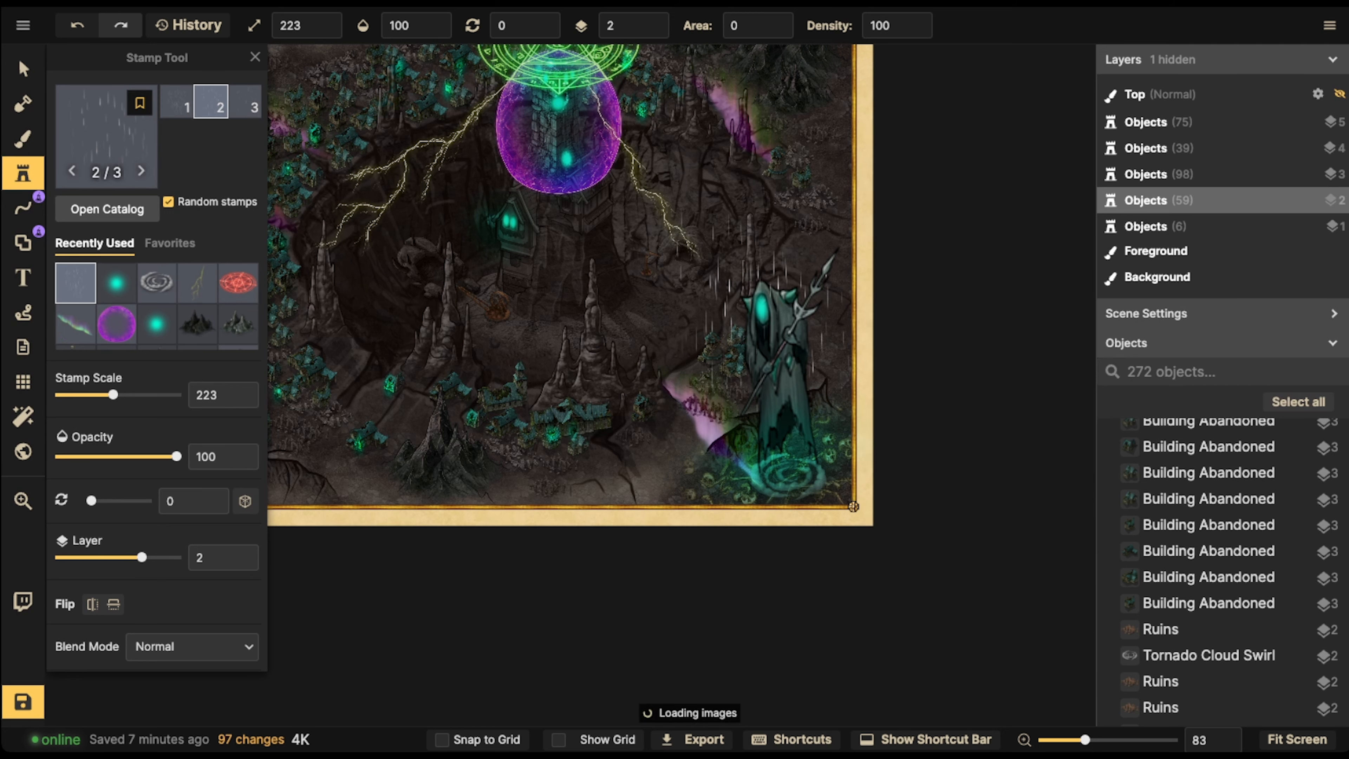
Raise the rain to layer 4, move it slightly down over the hooded figure and reduce it to scale 193
{"action": "left_click", "coordinate": [22, 69]}
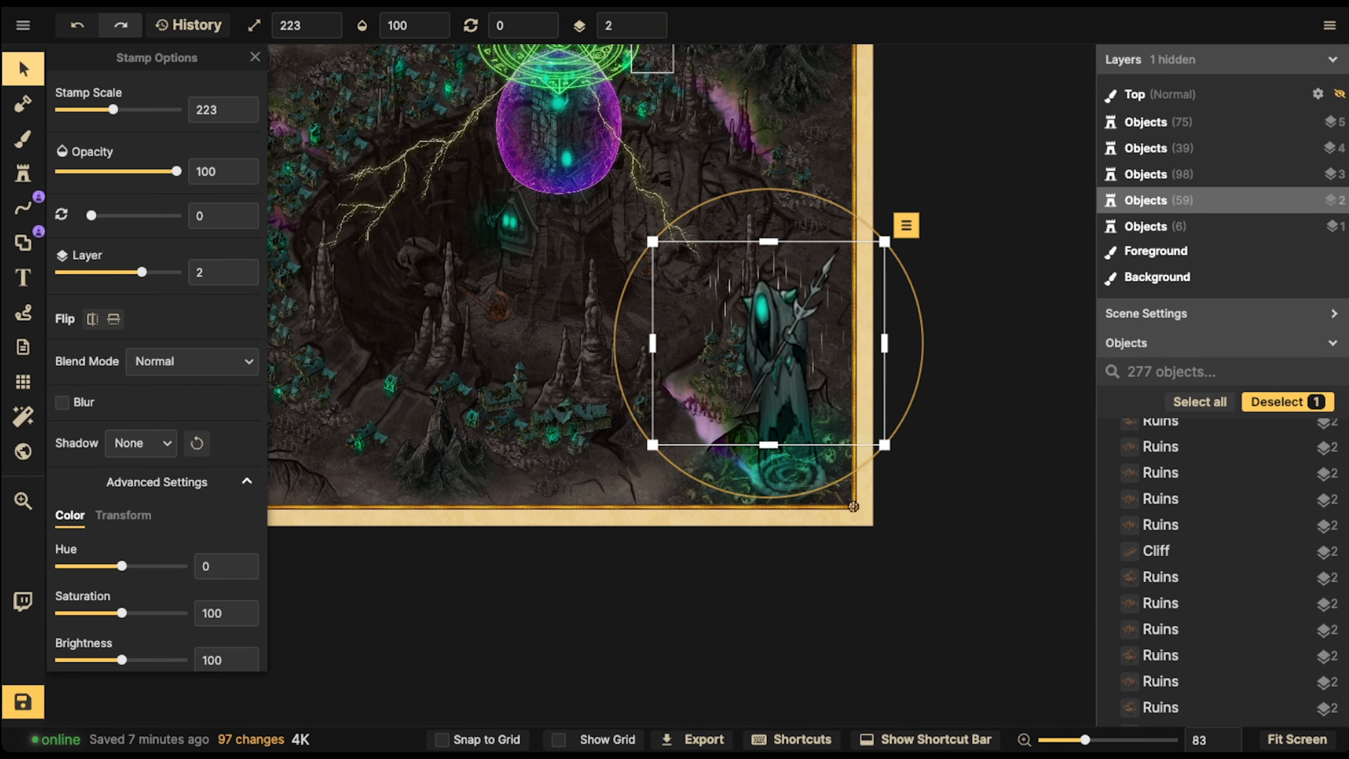
{"action": "left_click", "coordinate": [650, 19]}
{"action": "left_click", "coordinate": [650, 19]}
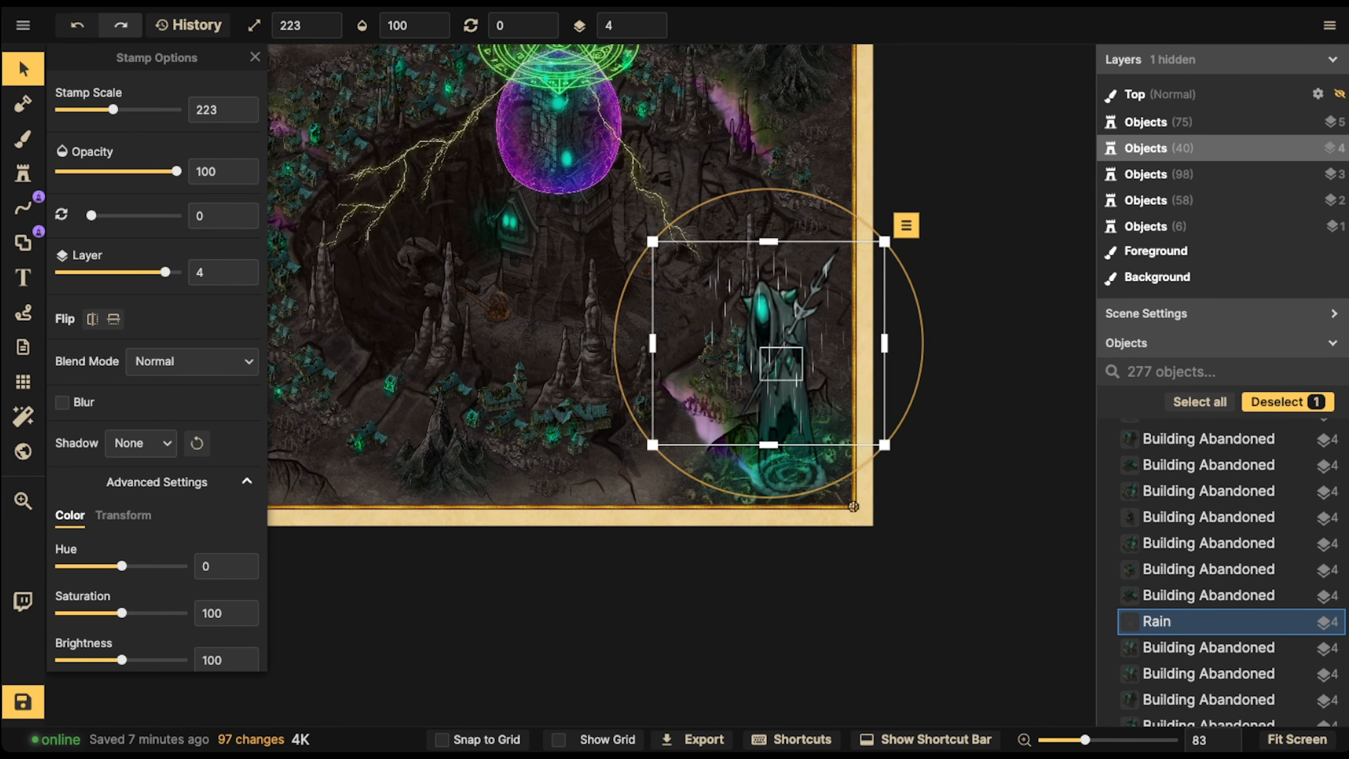
{"action": "left_click_drag", "start_coordinate": [778, 361], "coordinate": [782, 388]}
{"action": "scroll", "coordinate": [781, 370], "scroll_direction": "down", "scroll_amount": 4}
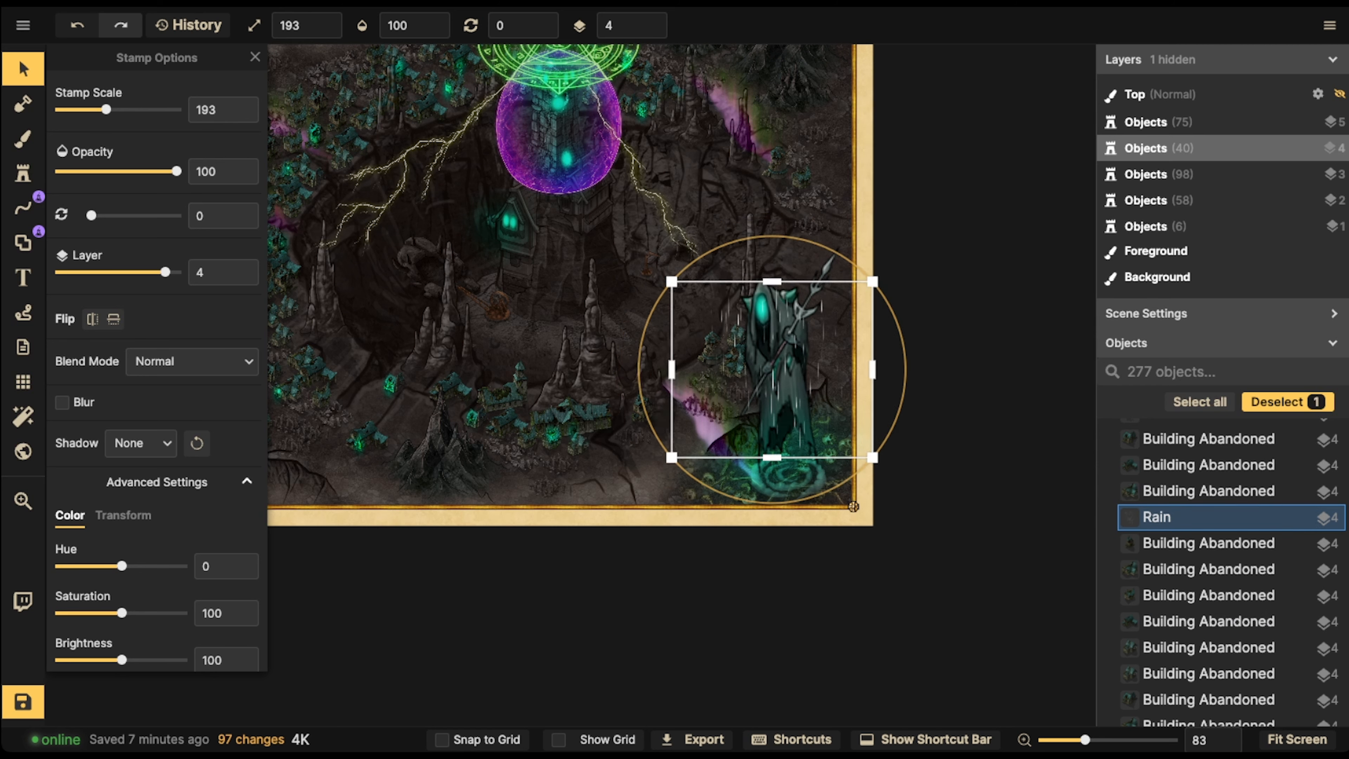
Rotate the rain to 180, reduce its scale to 133, move it down over the hooded figure's feet and deselect it
{"action": "scroll", "coordinate": [781, 370], "scroll_direction": "up", "scroll_amount": 10}
{"action": "scroll", "coordinate": [781, 370], "scroll_direction": "up", "scroll_amount": 3}
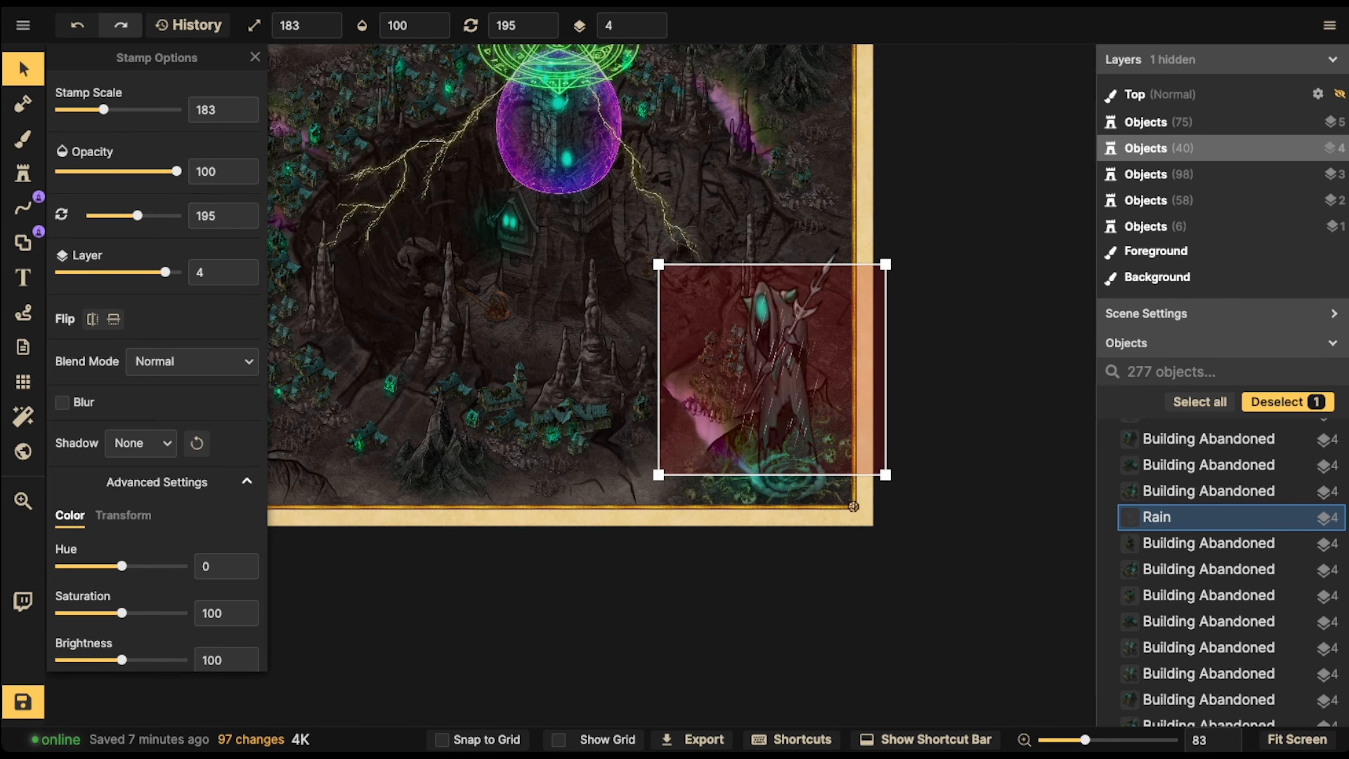
{"action": "scroll", "coordinate": [782, 370], "scroll_direction": "down", "scroll_amount": 2}
{"action": "left_click_drag", "start_coordinate": [781, 370], "coordinate": [796, 419]}
{"action": "scroll", "coordinate": [792, 411], "scroll_direction": "down", "scroll_amount": 1}
{"action": "scroll", "coordinate": [791, 410], "scroll_direction": "up", "scroll_amount": 1}
{"action": "scroll", "coordinate": [853, 507], "scroll_direction": "down", "scroll_amount": 1}
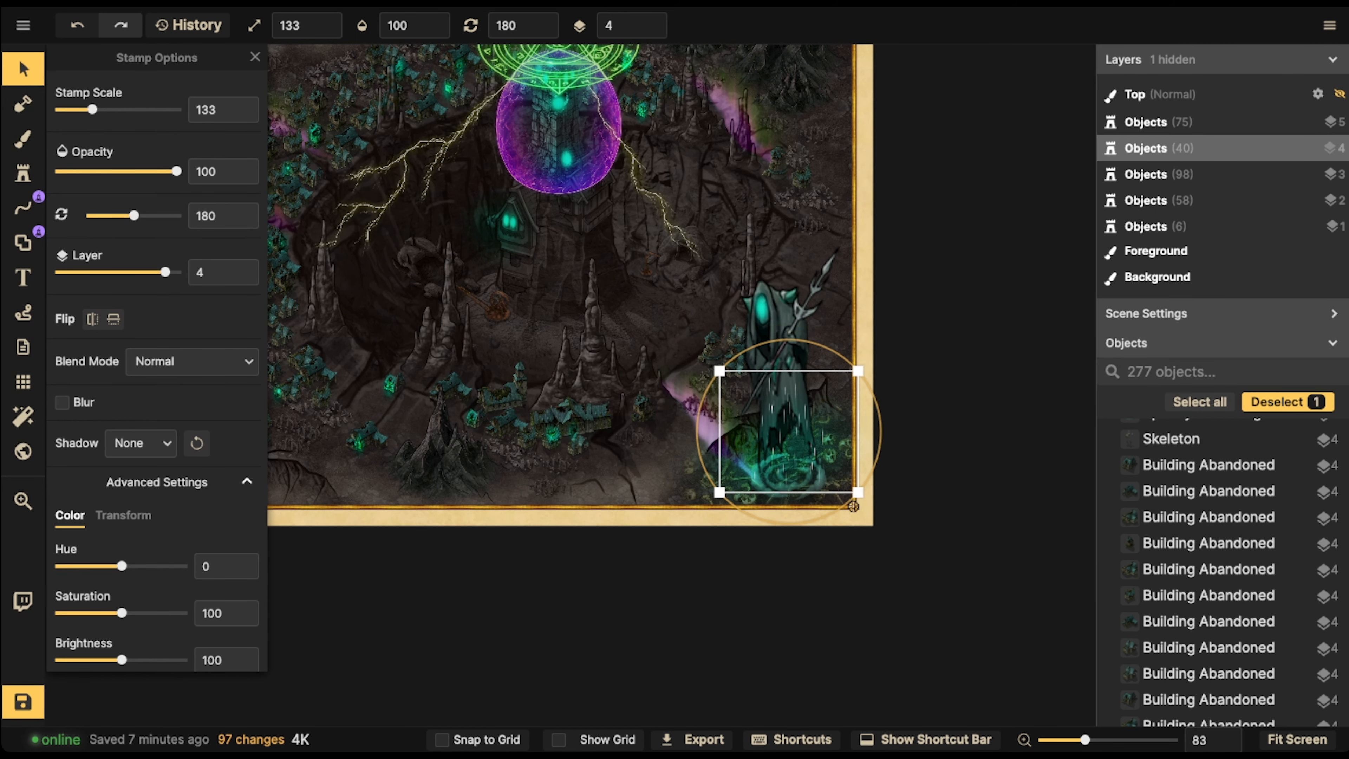
{"action": "key", "text": "Escape"}
{"action": "scroll", "coordinate": [654, 286], "scroll_direction": "down", "scroll_amount": 3}
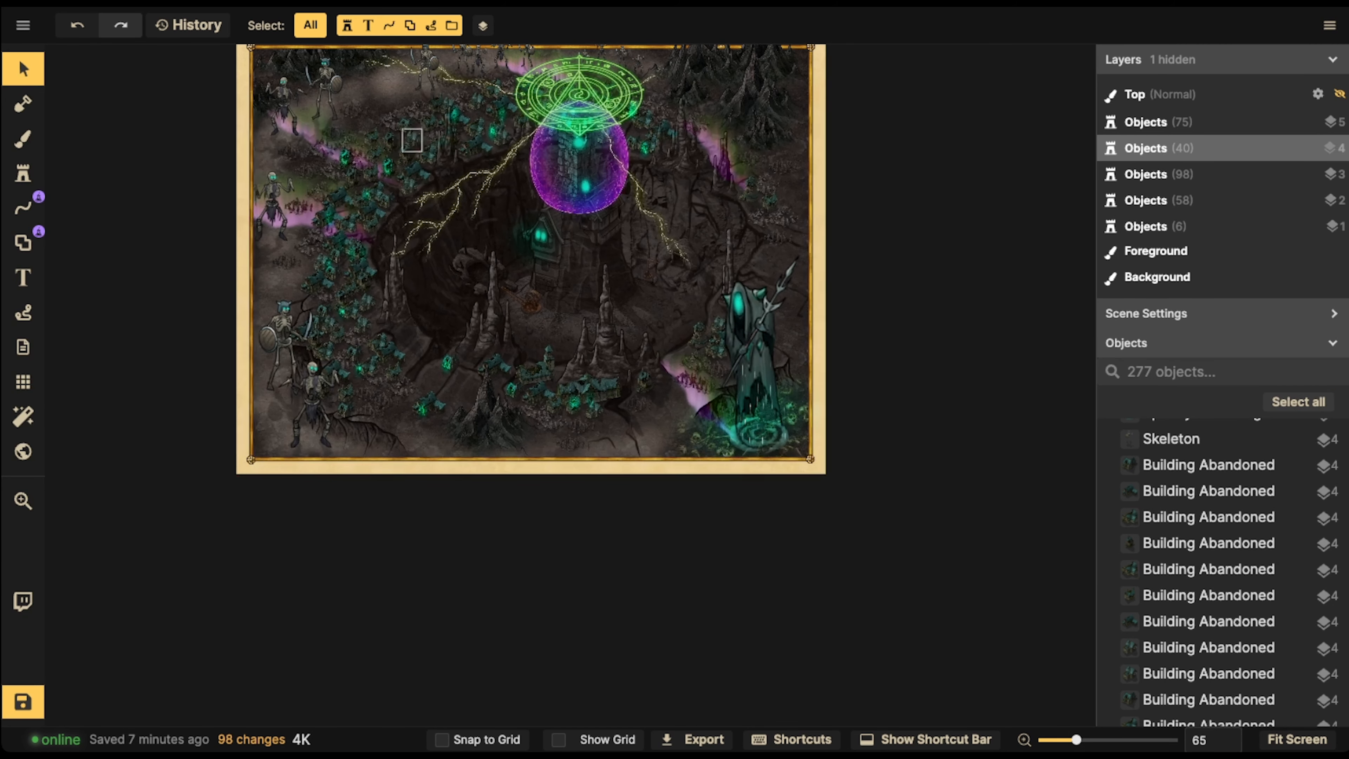
Open the stamp catalog, clear the effects search and browse the Fantasy Regional assets
{"action": "left_click", "coordinate": [23, 174]}
{"action": "left_click", "coordinate": [106, 137]}
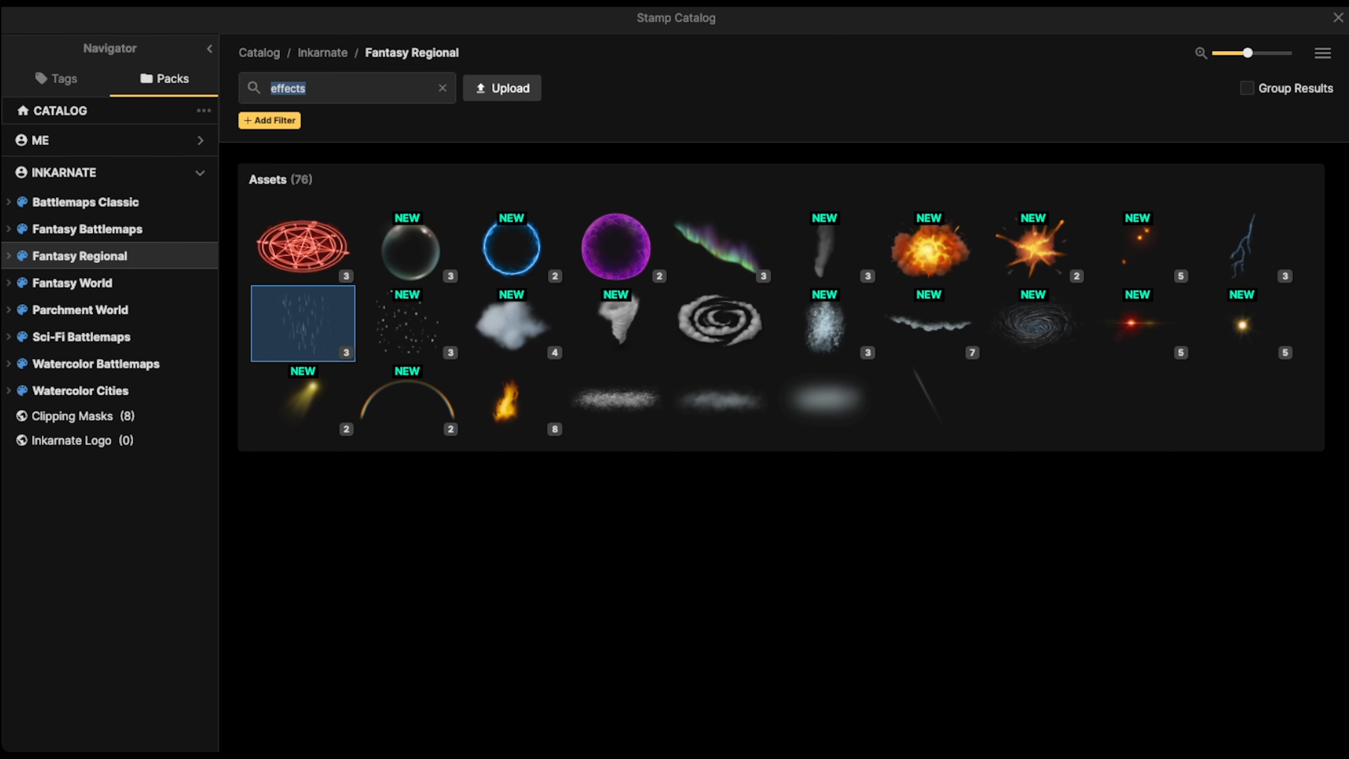
{"action": "left_click", "coordinate": [442, 88]}
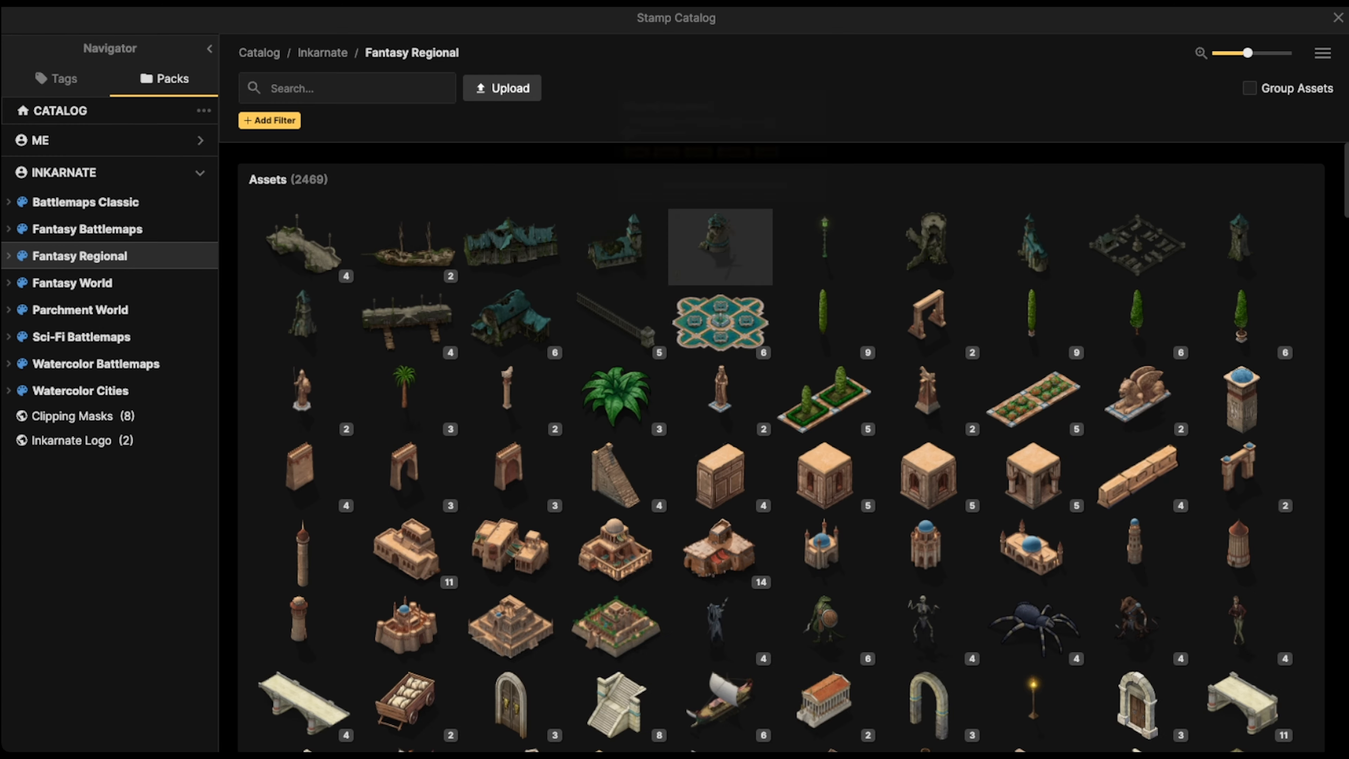
{"action": "scroll", "coordinate": [720, 247], "scroll_direction": "down", "scroll_amount": 6}
{"action": "scroll", "coordinate": [511, 225], "scroll_direction": "up", "scroll_amount": 1}
{"action": "scroll", "coordinate": [776, 447], "scroll_direction": "down", "scroll_amount": 5}
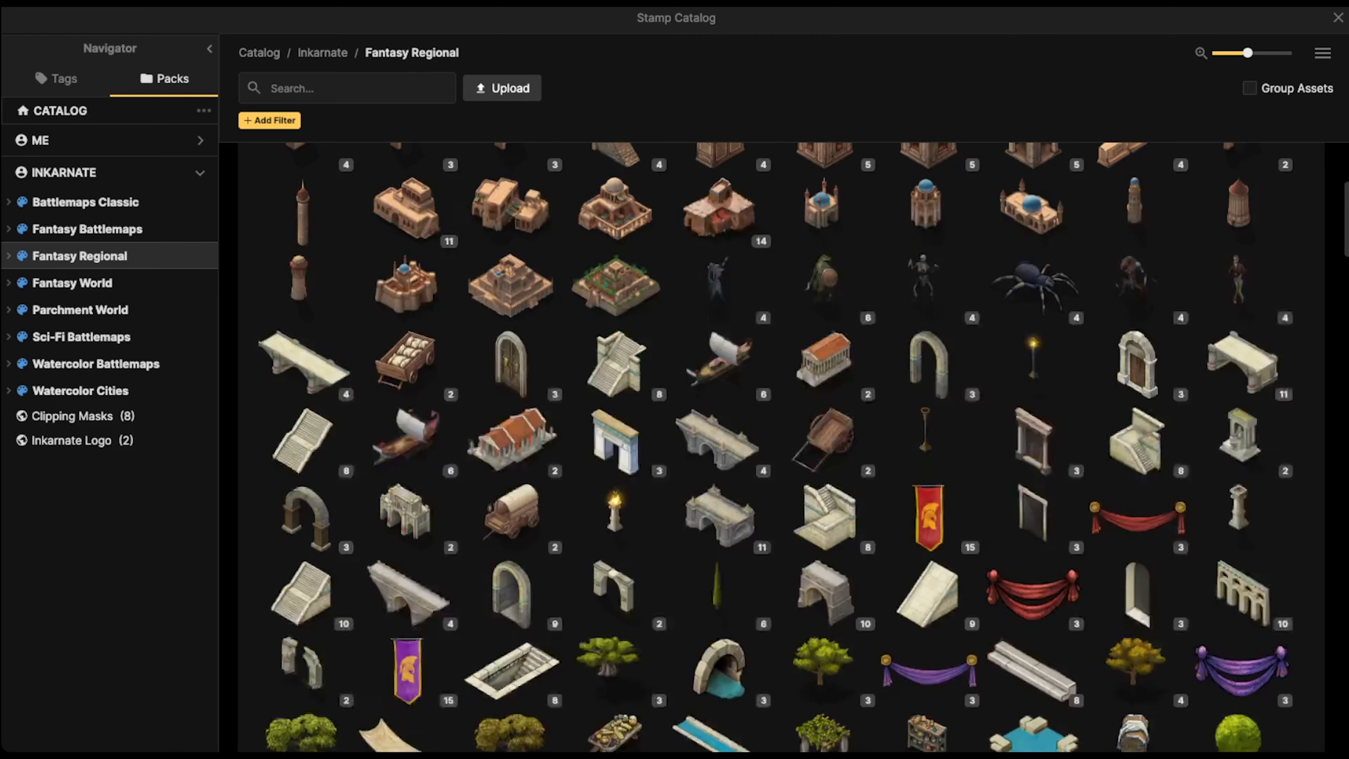
{"action": "scroll", "coordinate": [603, 287], "scroll_direction": "down", "scroll_amount": 10}
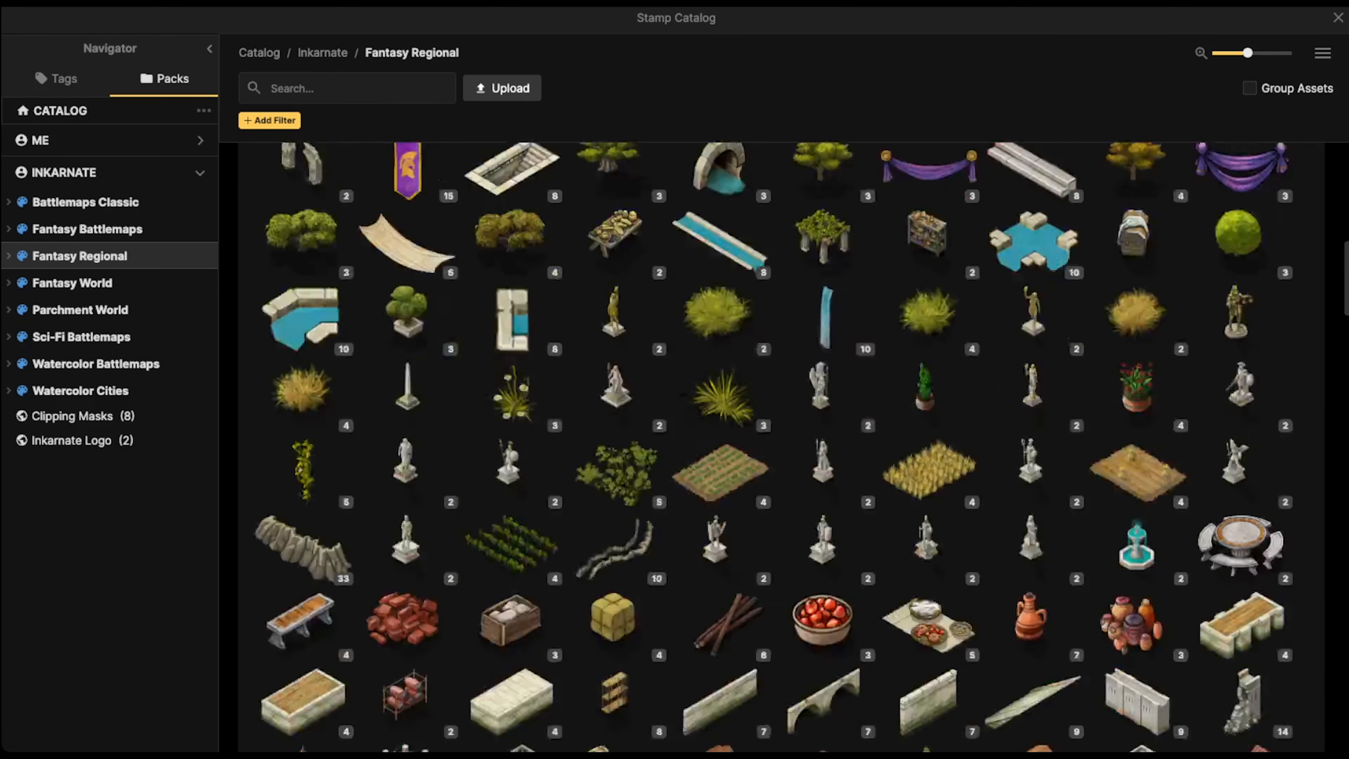
{"action": "scroll", "coordinate": [602, 287], "scroll_direction": "up", "scroll_amount": 7}
{"action": "scroll", "coordinate": [615, 285], "scroll_direction": "up", "scroll_amount": 6}
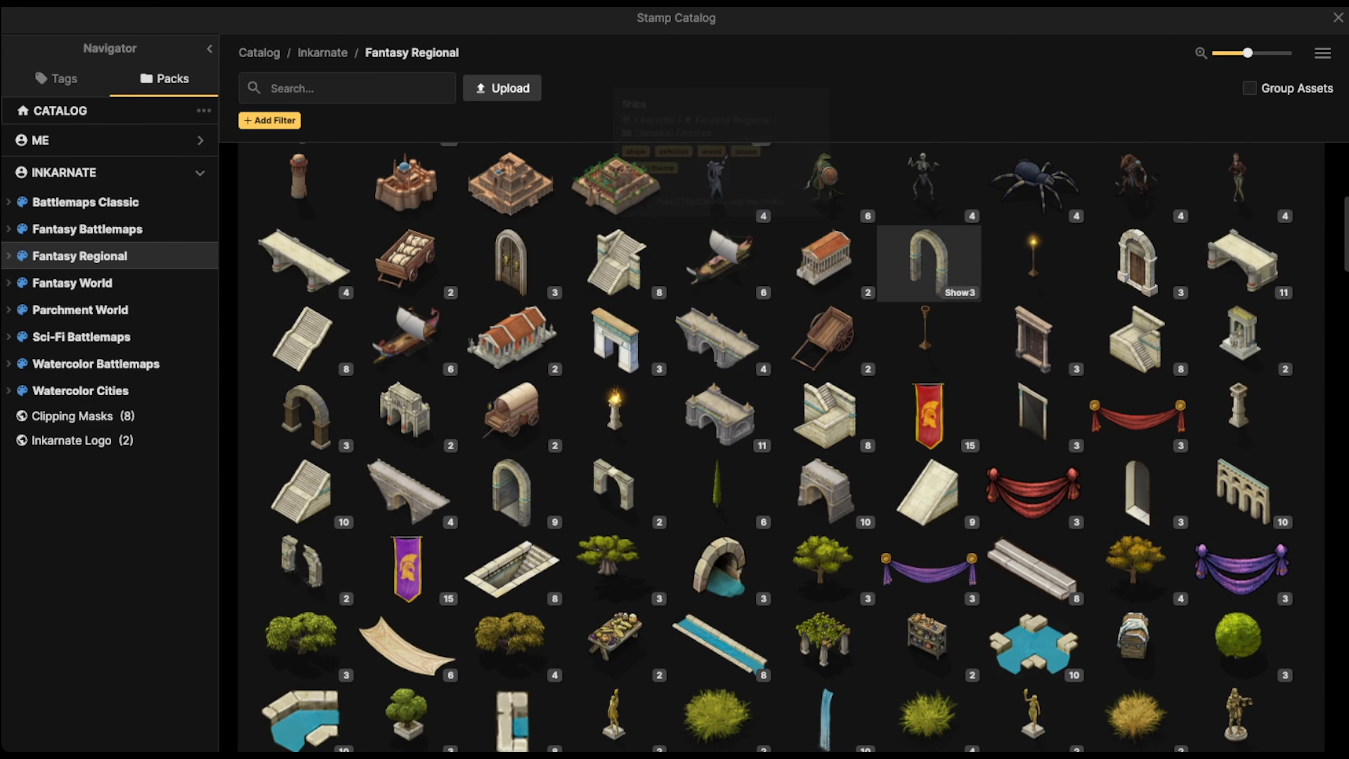
Search the catalog for "classical", filter it to the Classical Empires pack and expand all assets
{"action": "left_click", "coordinate": [347, 89]}
{"action": "type", "text": "c"}
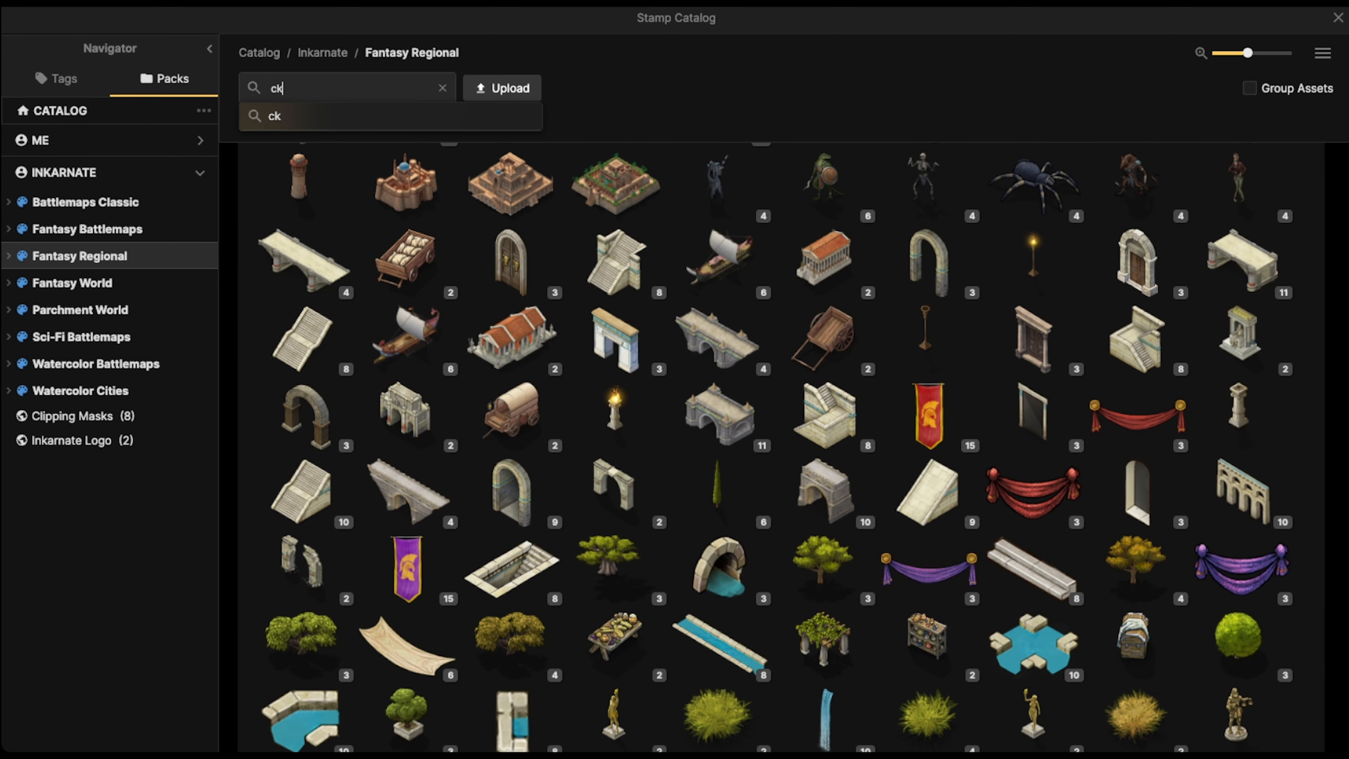
{"action": "type", "text": "lassical"}
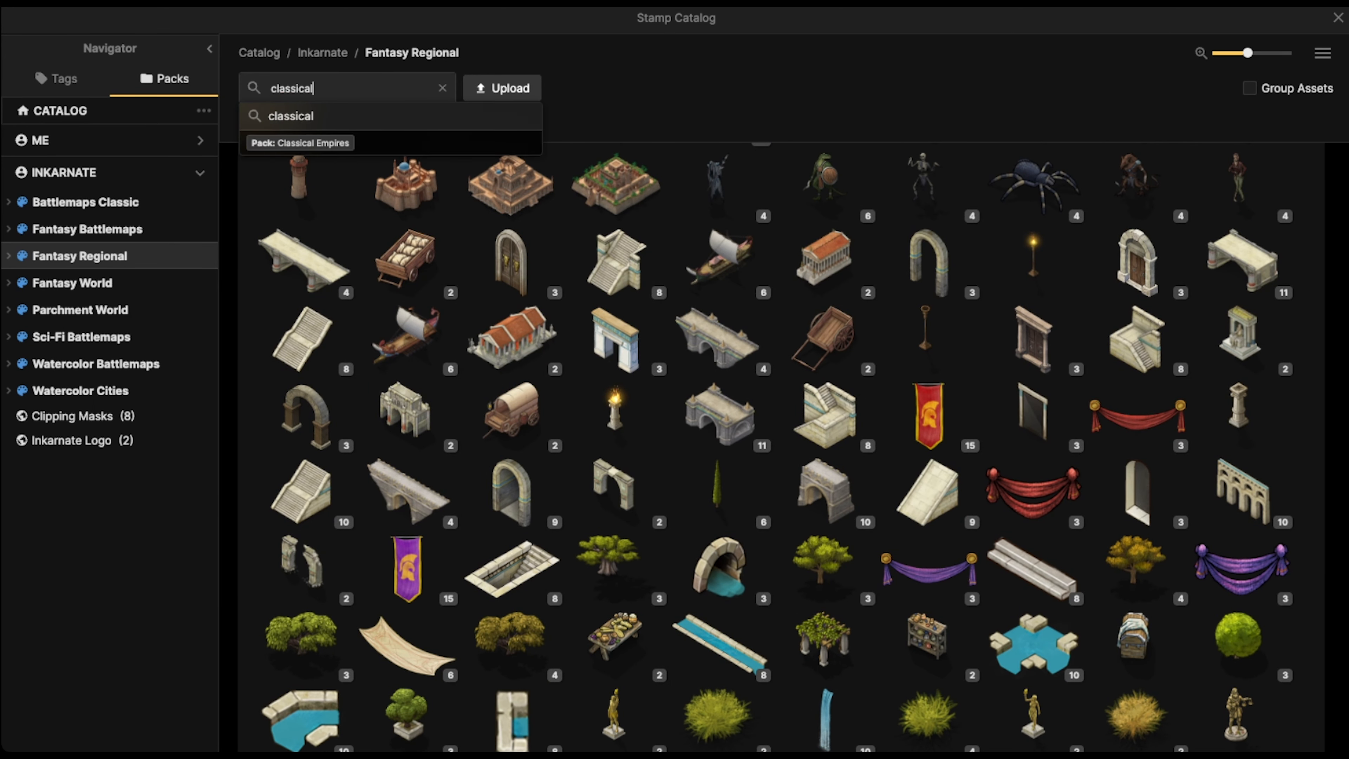
{"action": "left_click", "coordinate": [300, 143]}
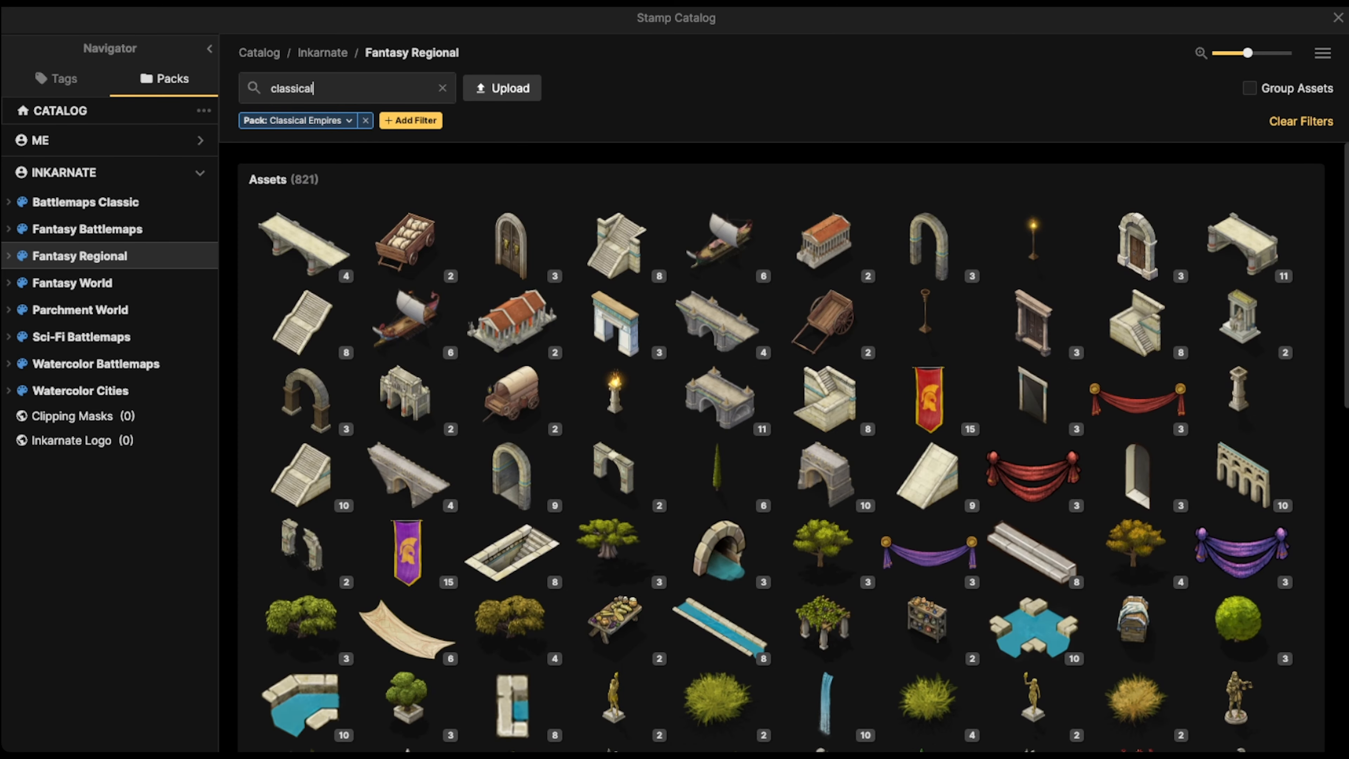
{"action": "left_click", "coordinate": [1322, 53]}
{"action": "left_click", "coordinate": [1256, 108]}
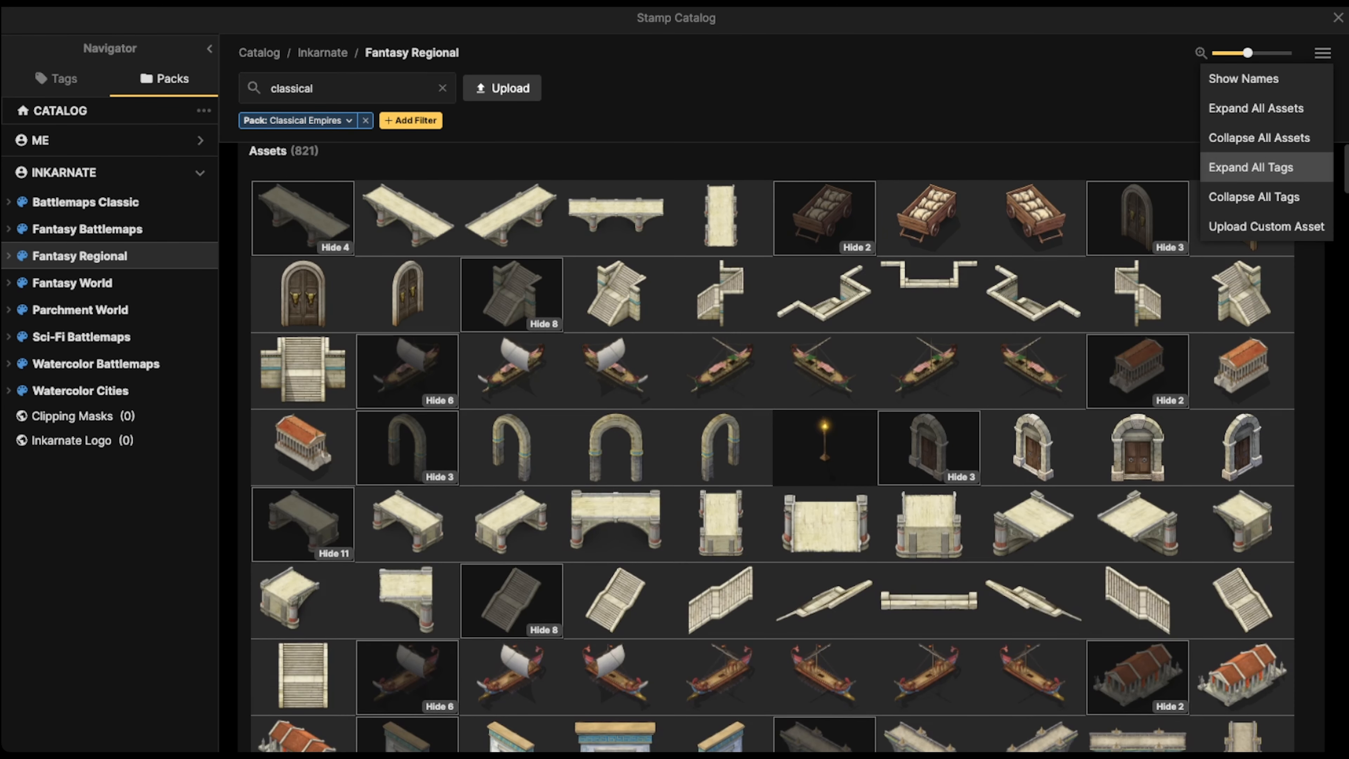
{"action": "left_click", "coordinate": [1250, 167]}
Examine the expanded bridges, stairs, banners, arches, trees and roof pieces in the Classical Empires pack
{"action": "scroll", "coordinate": [772, 446], "scroll_direction": "down", "scroll_amount": 5}
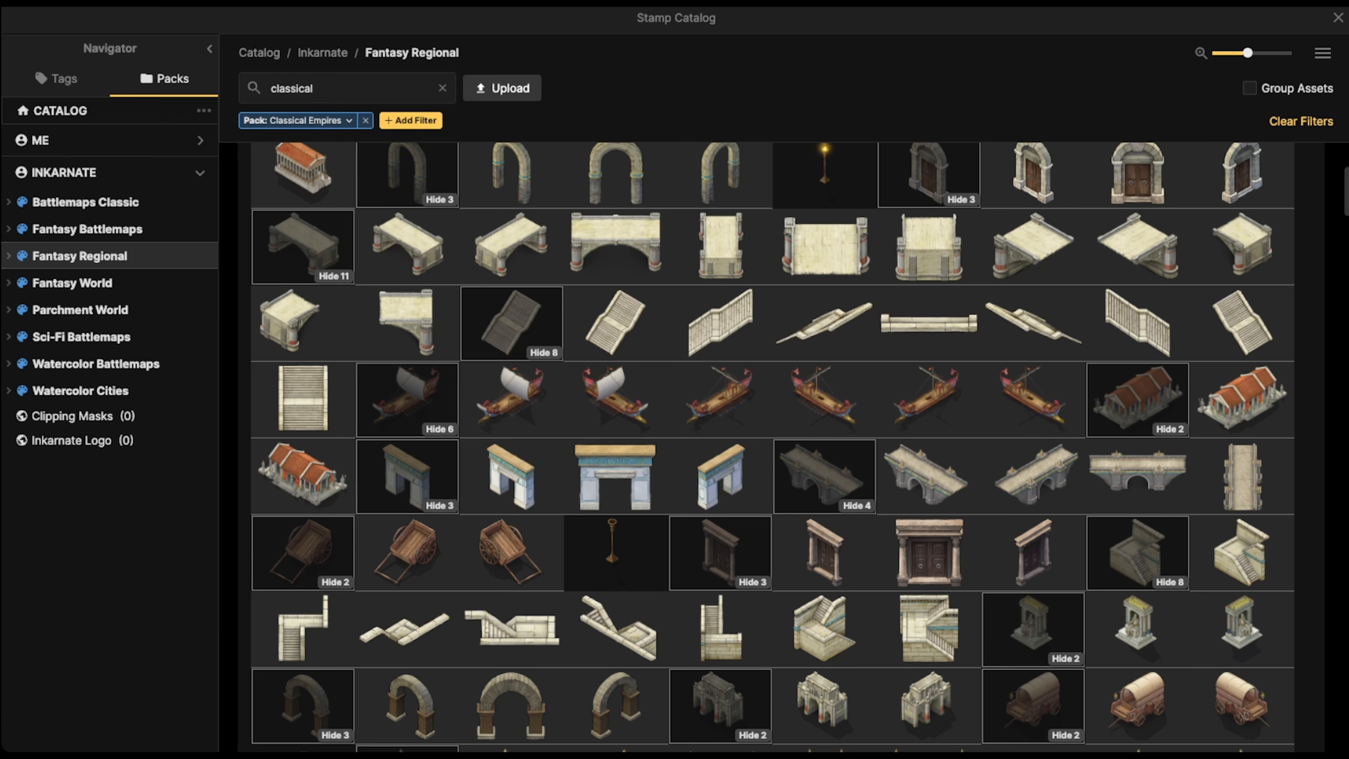
{"action": "scroll", "coordinate": [929, 297], "scroll_direction": "down", "scroll_amount": 1}
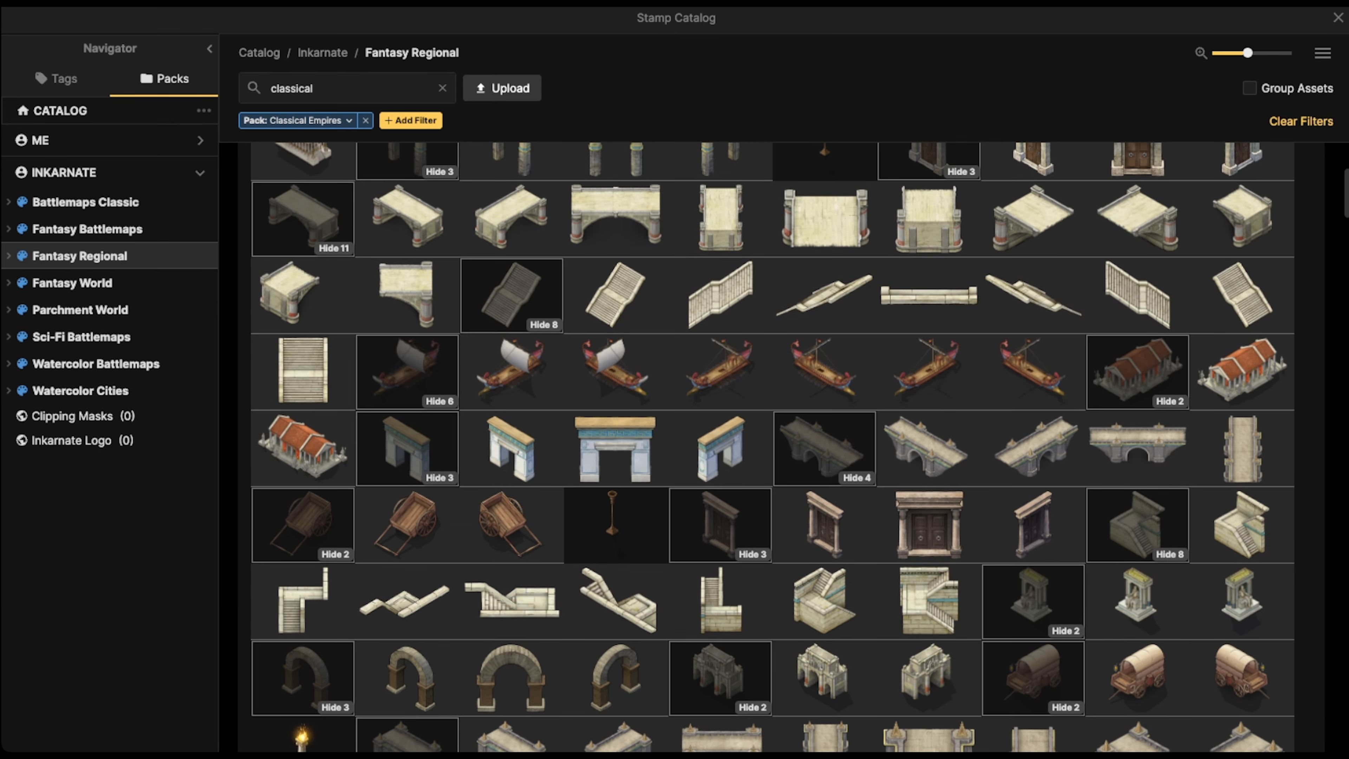
{"action": "scroll", "coordinate": [825, 449], "scroll_direction": "down", "scroll_amount": 3}
{"action": "scroll", "coordinate": [823, 319], "scroll_direction": "down", "scroll_amount": 4}
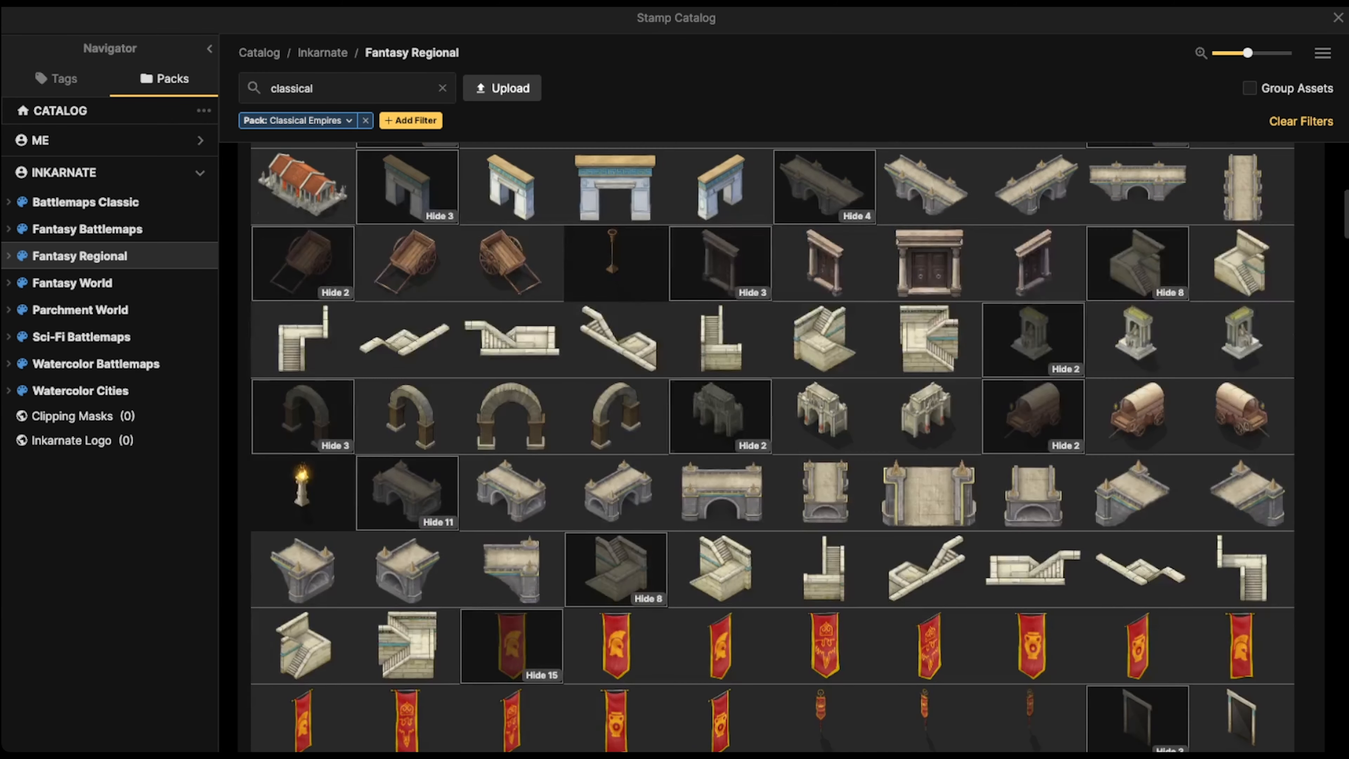
{"action": "scroll", "coordinate": [720, 398], "scroll_direction": "down", "scroll_amount": 4}
{"action": "scroll", "coordinate": [720, 398], "scroll_direction": "down", "scroll_amount": 9}
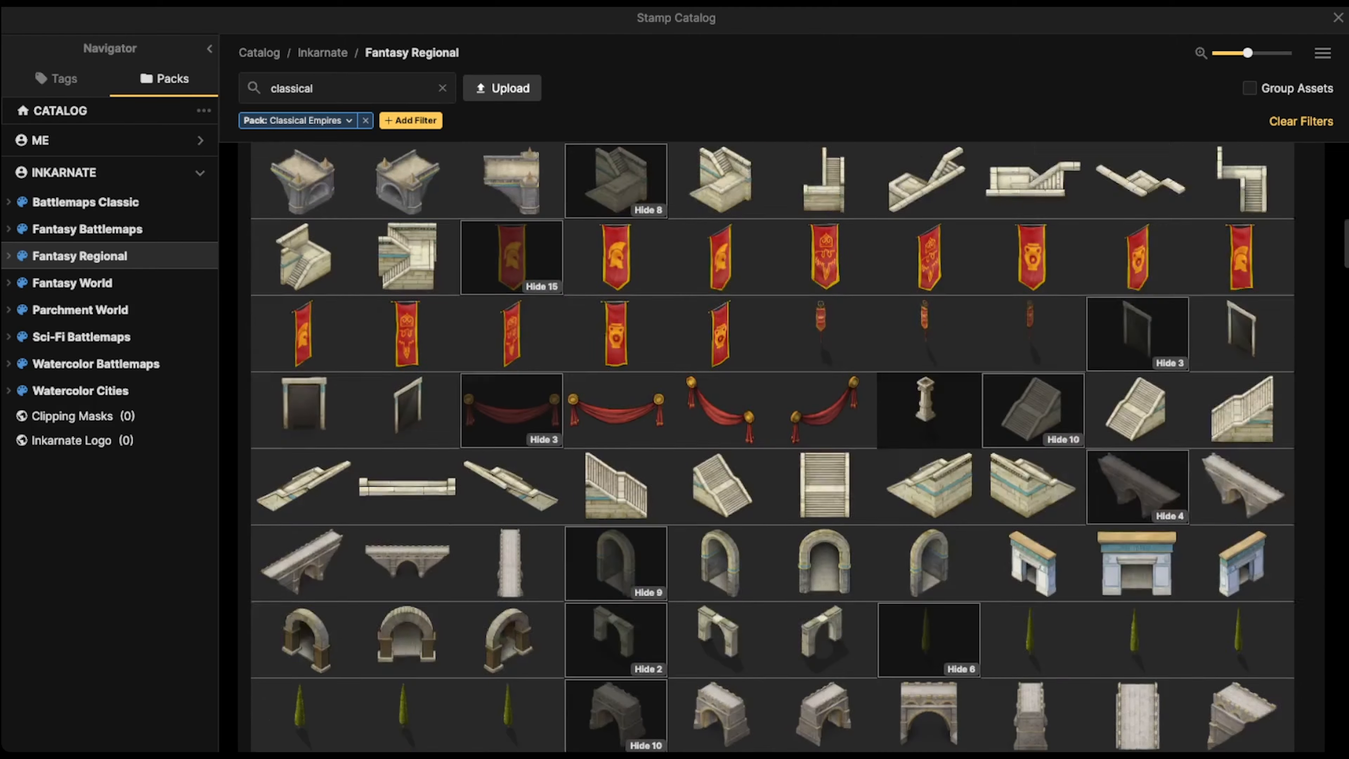
{"action": "scroll", "coordinate": [720, 398], "scroll_direction": "down", "scroll_amount": 6}
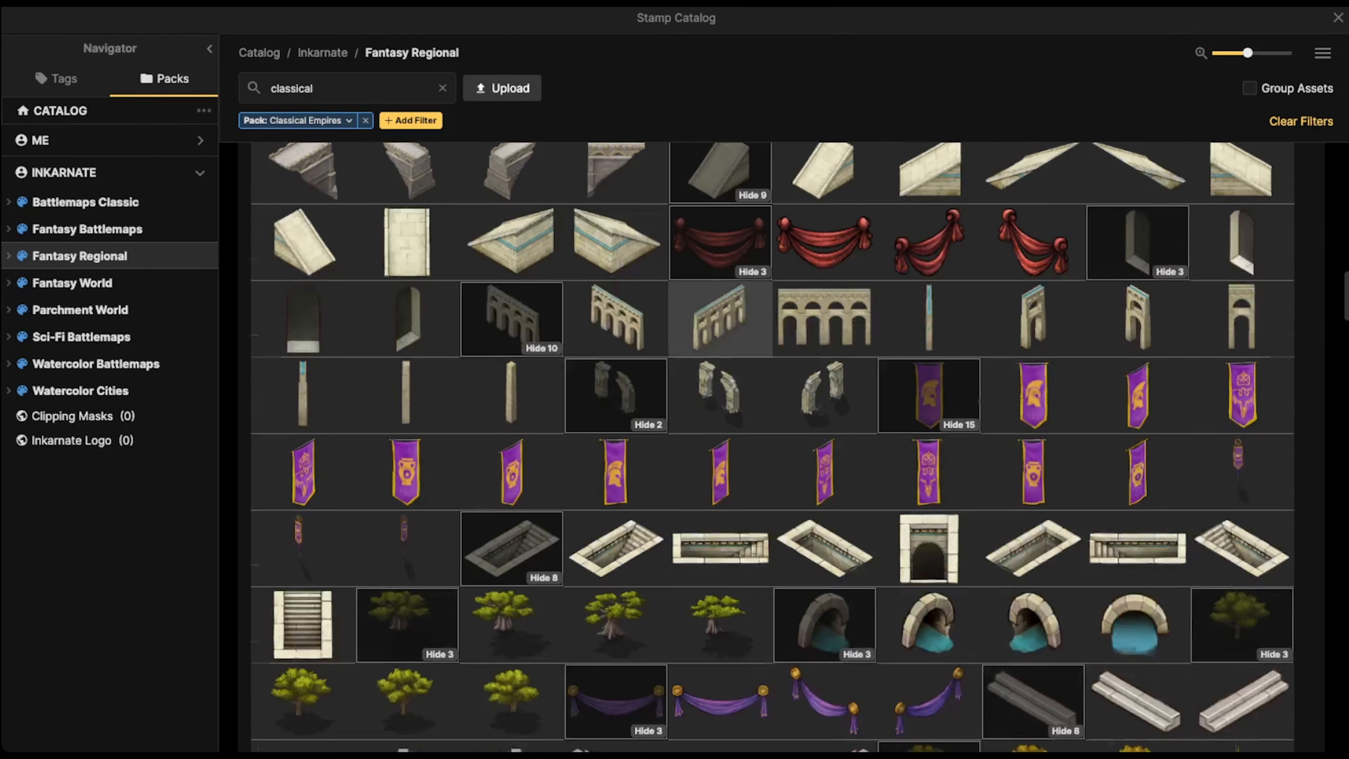
{"action": "scroll", "coordinate": [823, 452], "scroll_direction": "up", "scroll_amount": 7}
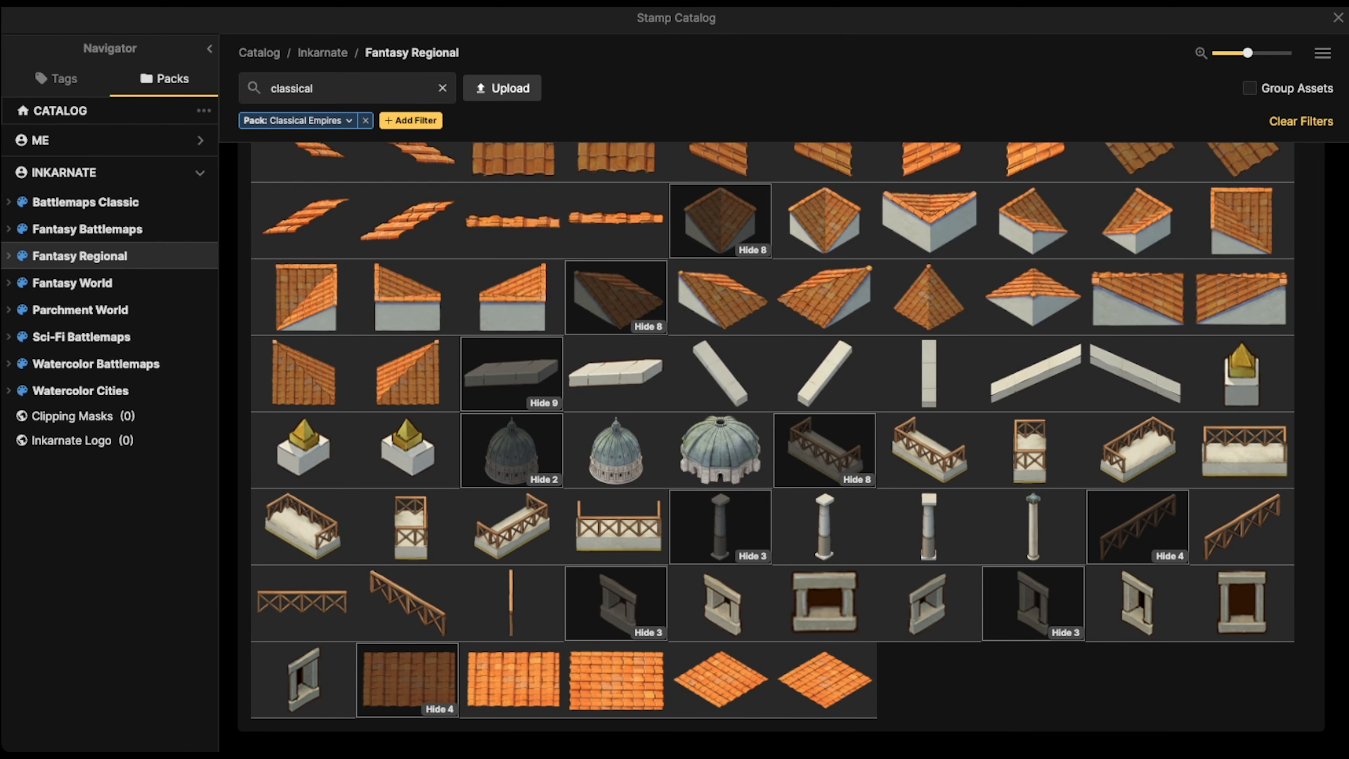
Clear the Classical Empires filter, search the catalog for "tree" and choose the Dead Trees stamp
{"action": "left_click", "coordinate": [442, 89]}
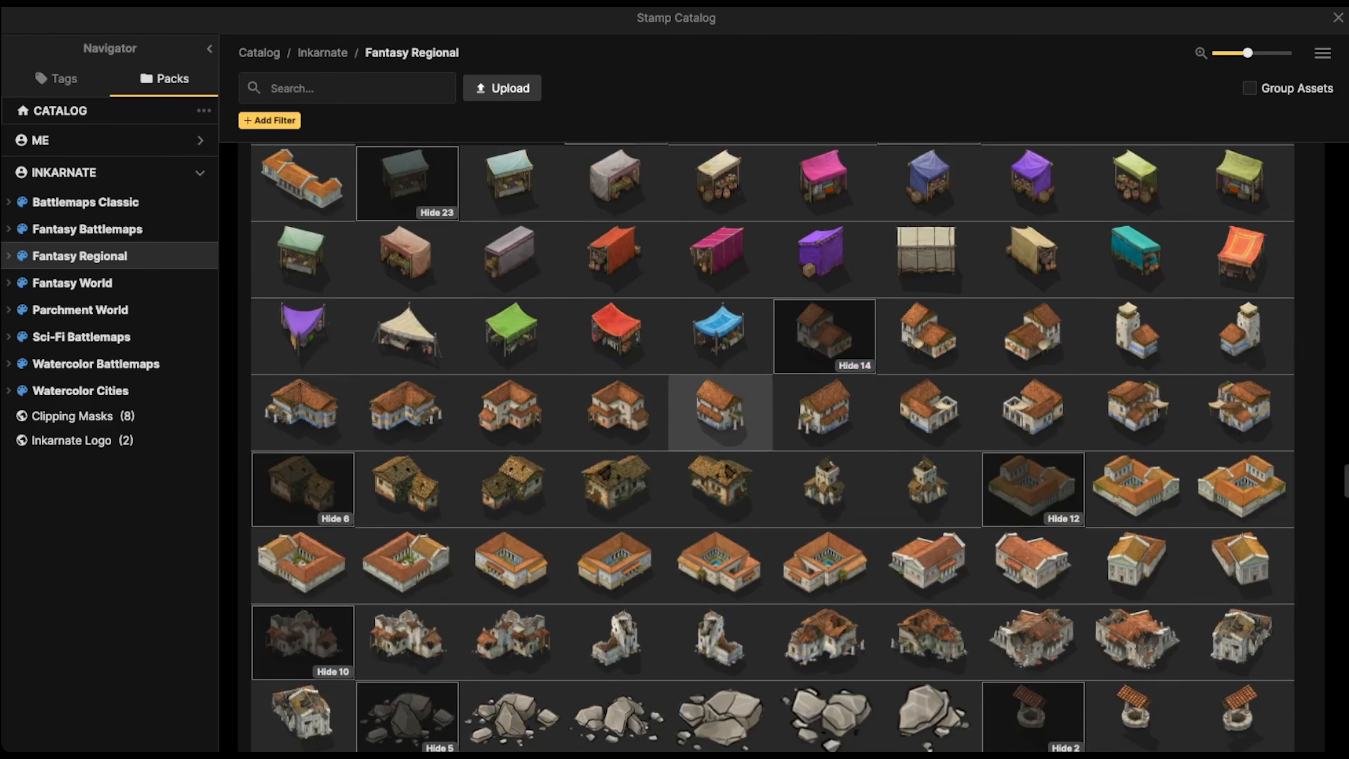
{"action": "left_click", "coordinate": [272, 88]}
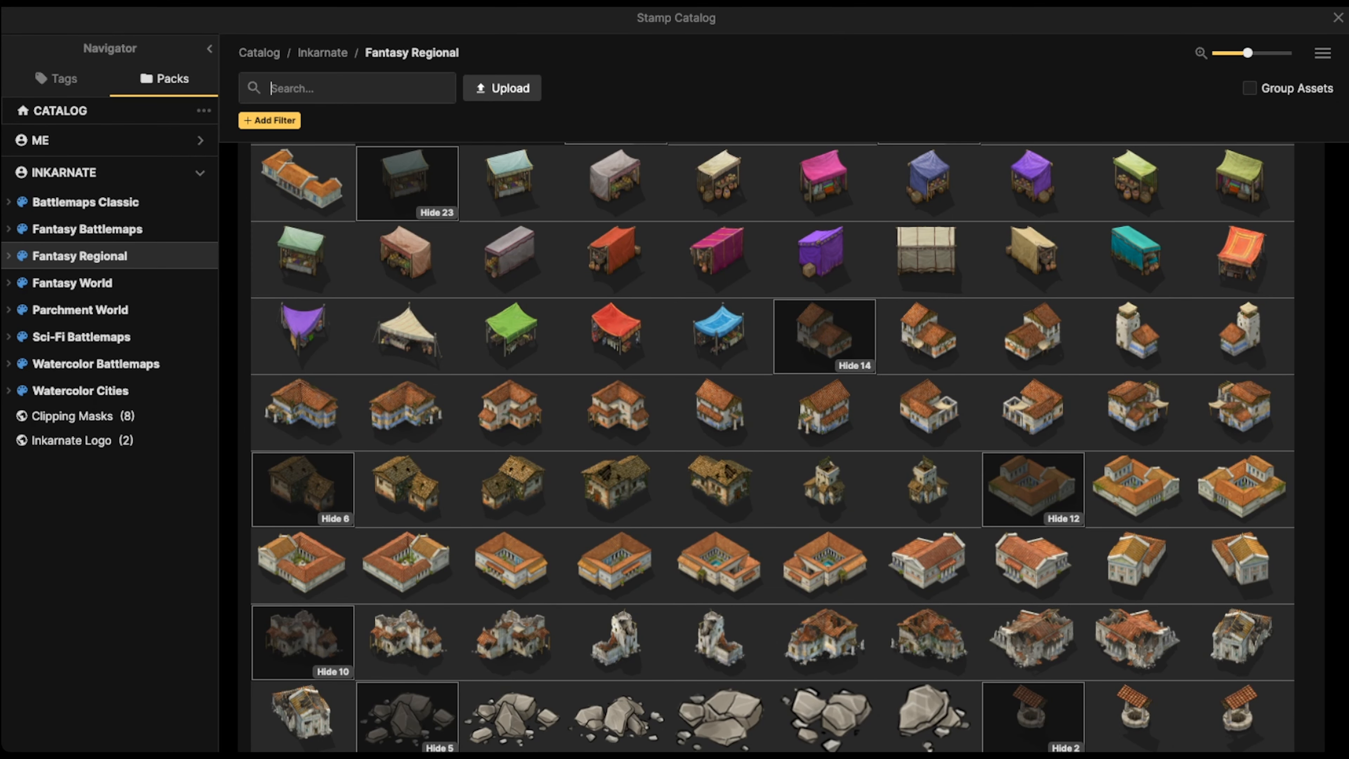
{"action": "type", "text": "tree"}
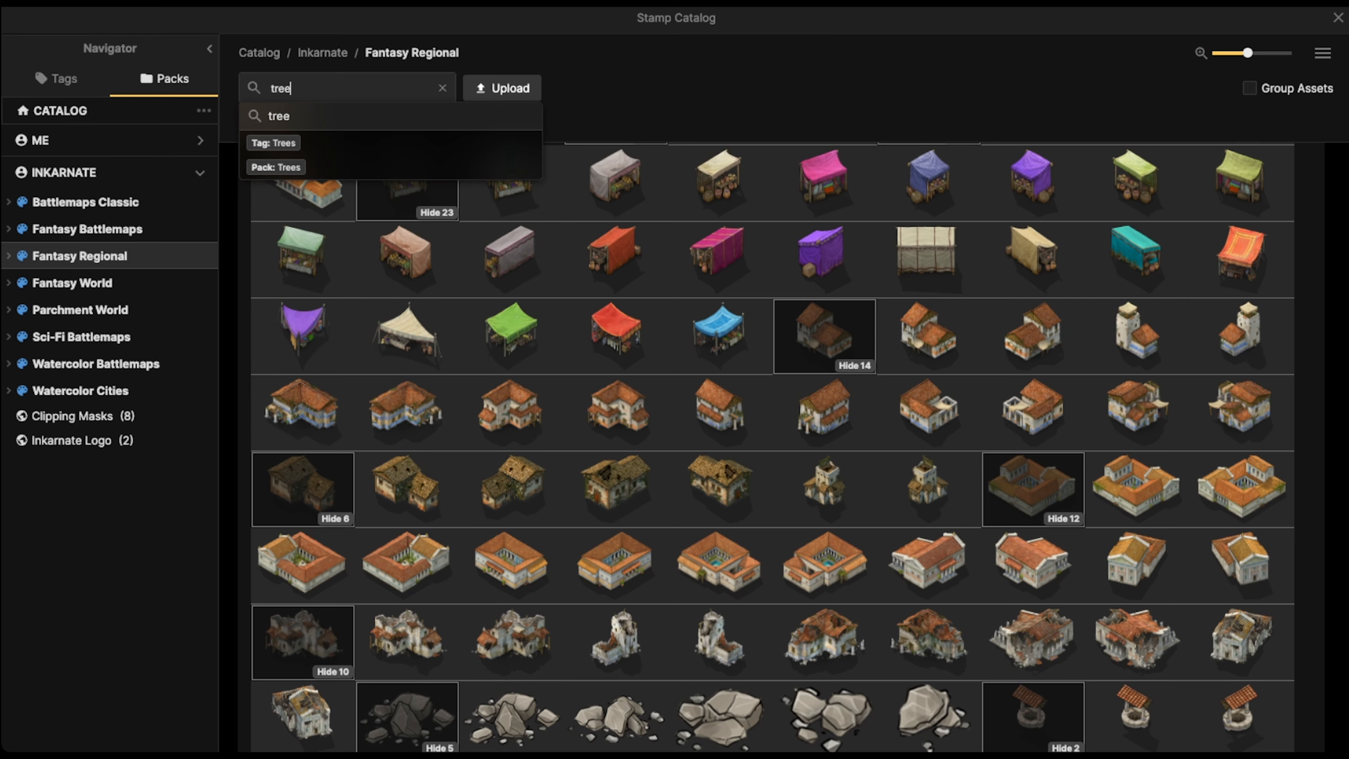
{"action": "key", "text": "Return"}
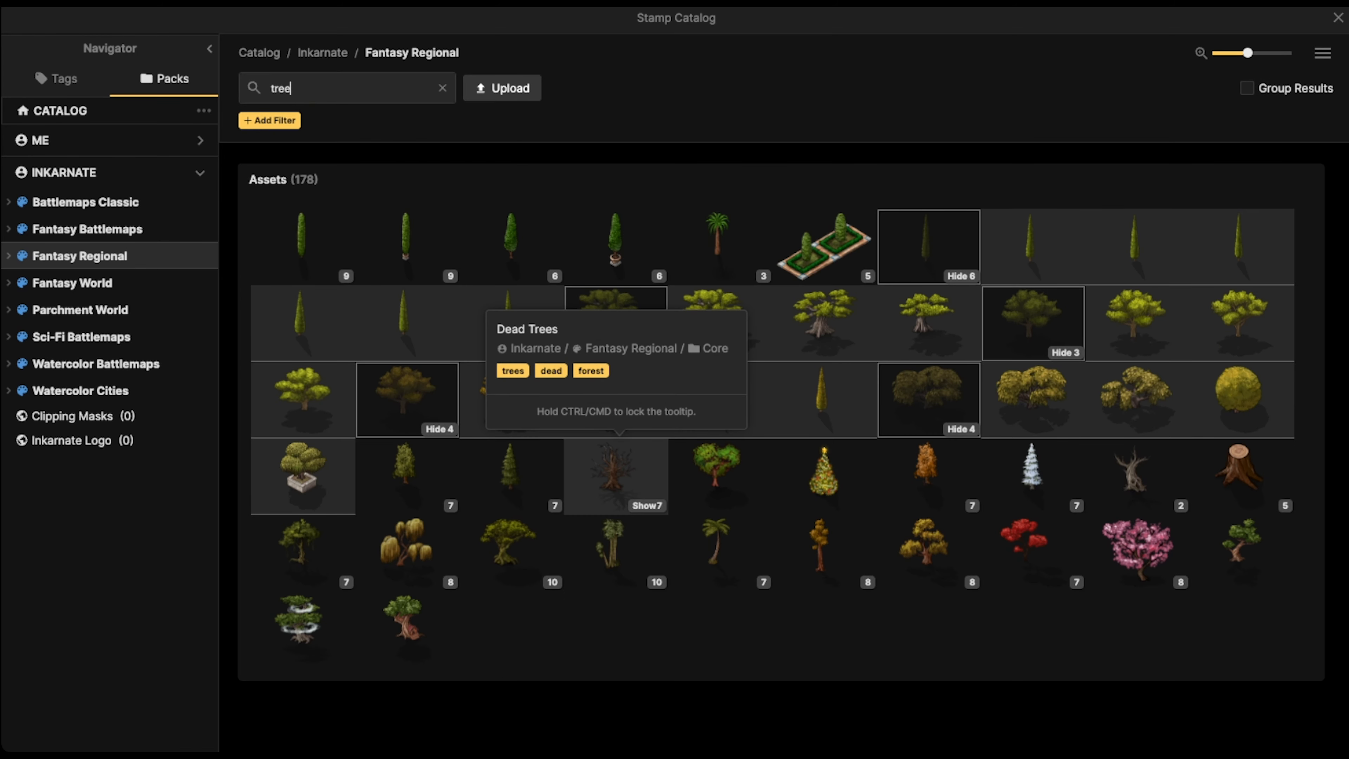
{"action": "left_click", "coordinate": [612, 468]}
Set the dead tree stamp's scale to 83, its saturation to 0 and its brightness to 200
{"action": "scroll", "coordinate": [425, 206], "scroll_direction": "up", "scroll_amount": 2}
{"action": "left_click_drag", "start_coordinate": [424, 207], "coordinate": [611, 282]}
{"action": "scroll", "coordinate": [425, 207], "scroll_direction": "up", "scroll_amount": 5}
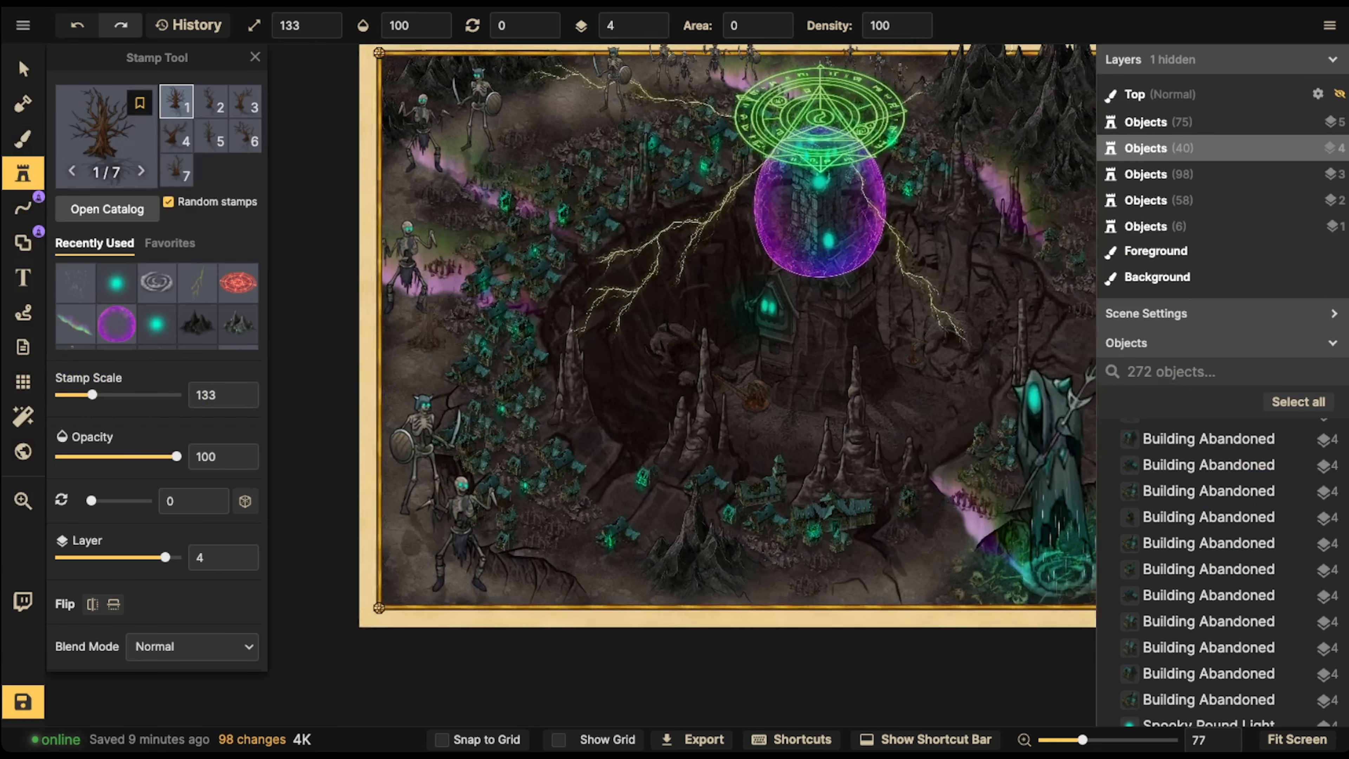
{"action": "key", "text": "bracketleft"}
{"action": "key", "text": "bracketleft"}
{"action": "key", "text": "bracketleft"}
{"action": "scroll", "coordinate": [156, 372], "scroll_direction": "down", "scroll_amount": 5}
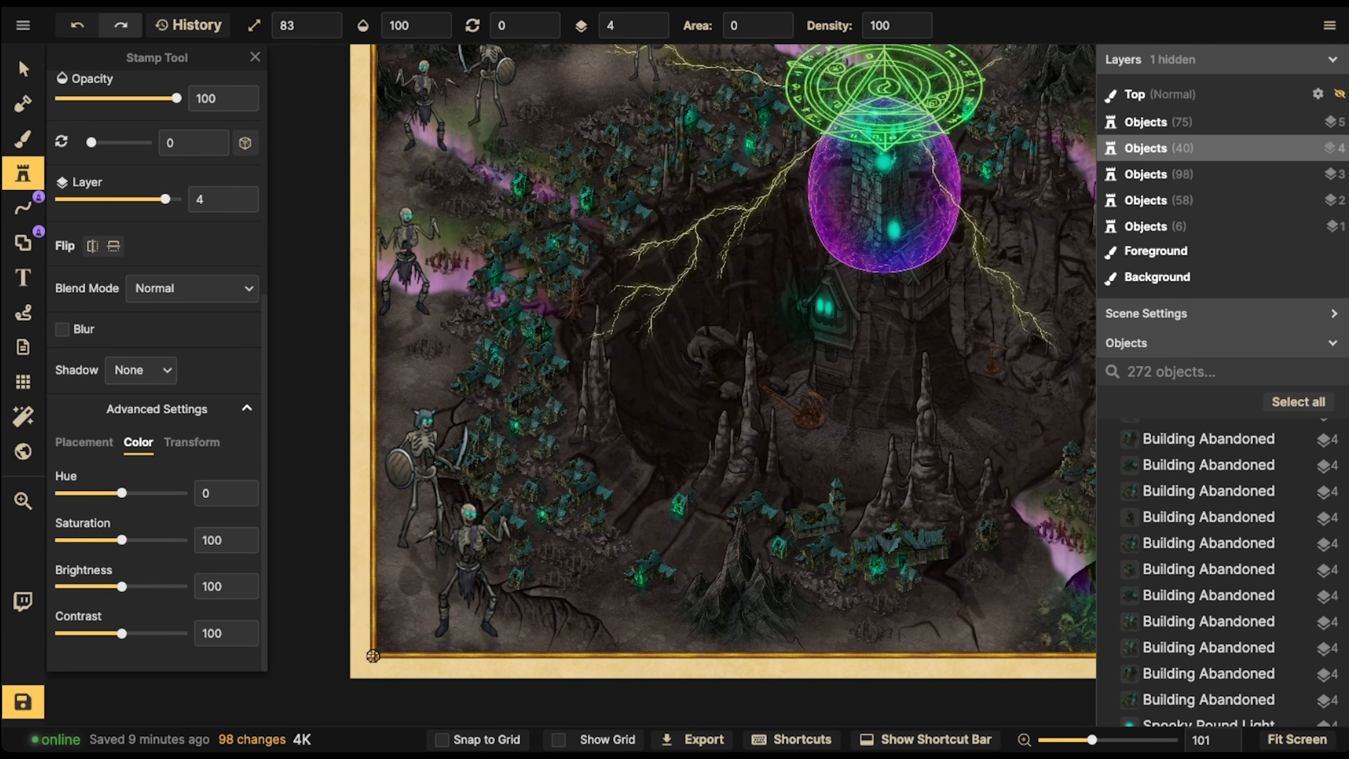
{"action": "left_click_drag", "start_coordinate": [121, 540], "coordinate": [60, 540]}
{"action": "left_click_drag", "start_coordinate": [121, 586], "coordinate": [183, 585]}
Reduce the dead tree stamp's scale to 33 for the map's upper-left area
{"action": "key", "text": "space"}
{"action": "left_click_drag", "start_coordinate": [581, 93], "coordinate": [531, 364]}
{"action": "scroll", "coordinate": [532, 364], "scroll_direction": "up", "scroll_amount": 5}
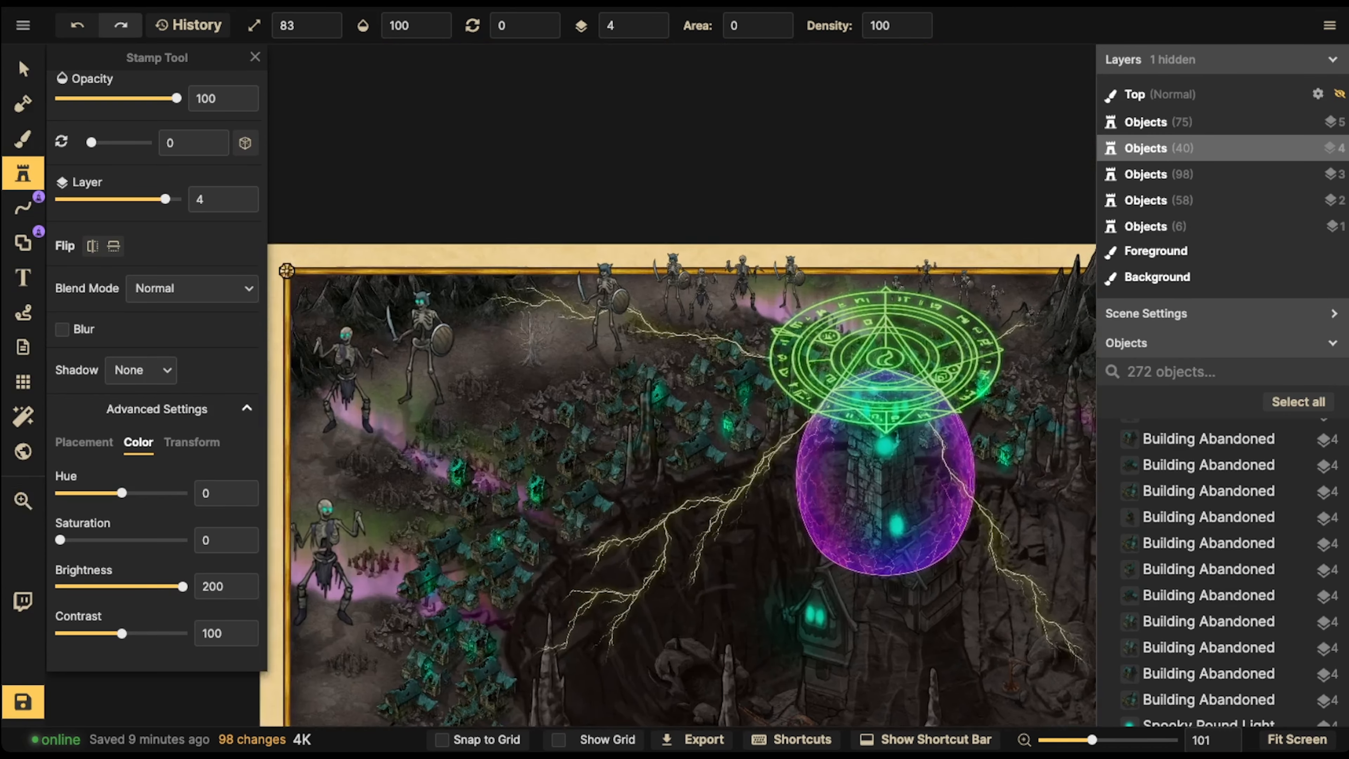
{"action": "scroll", "coordinate": [494, 318], "scroll_direction": "down", "scroll_amount": 5}
{"action": "left_click", "coordinate": [467, 301]}
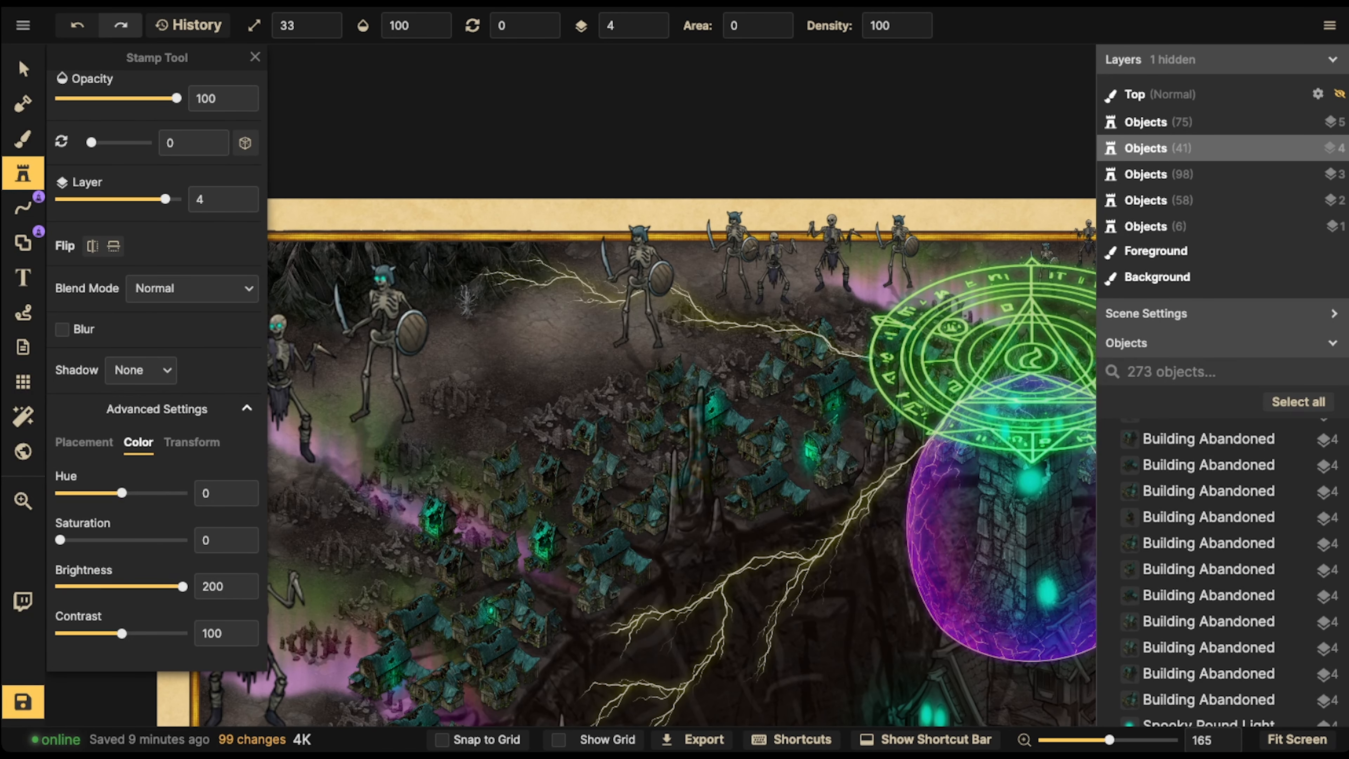
{"action": "key", "text": "ctrl+z"}
{"action": "left_click", "coordinate": [659, 30]}
{"action": "left_click", "coordinate": [659, 31]}
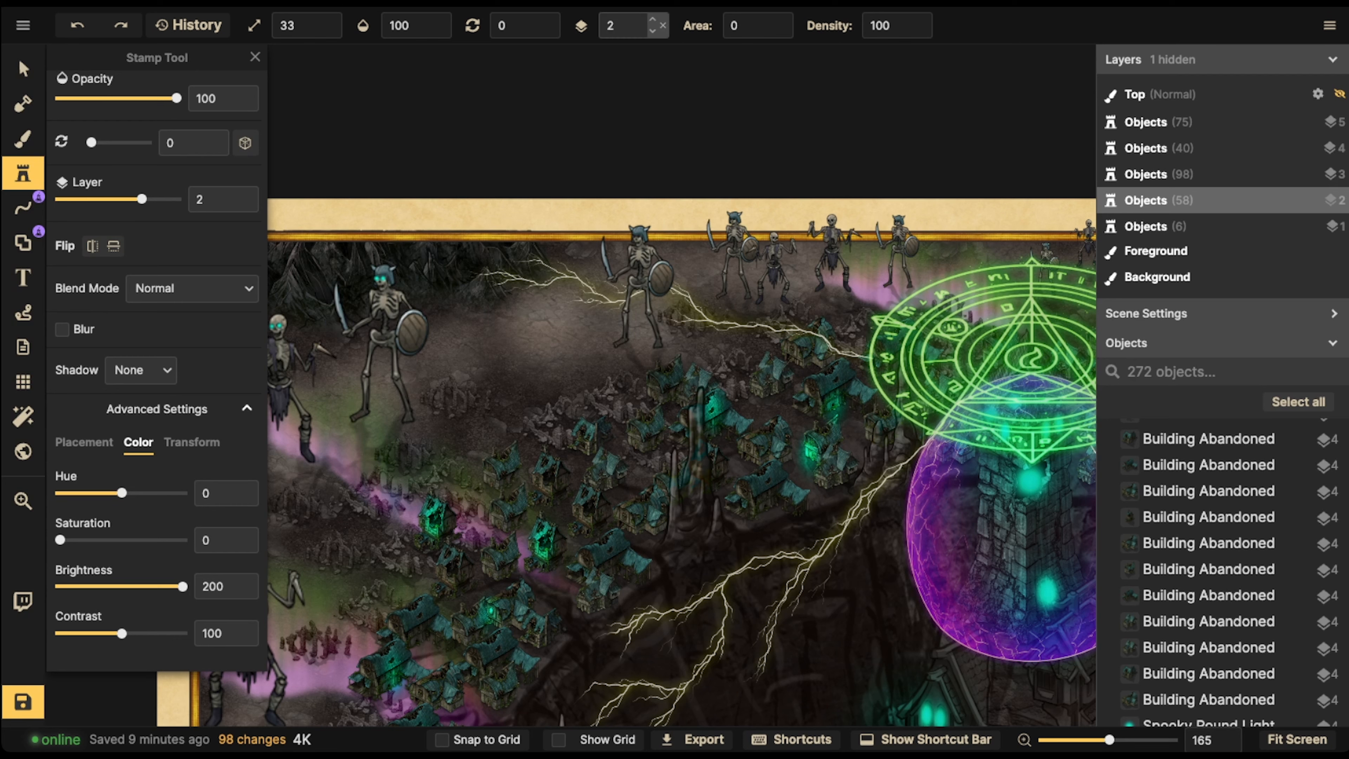
{"action": "left_click", "coordinate": [653, 19]}
{"action": "left_click", "coordinate": [652, 19]}
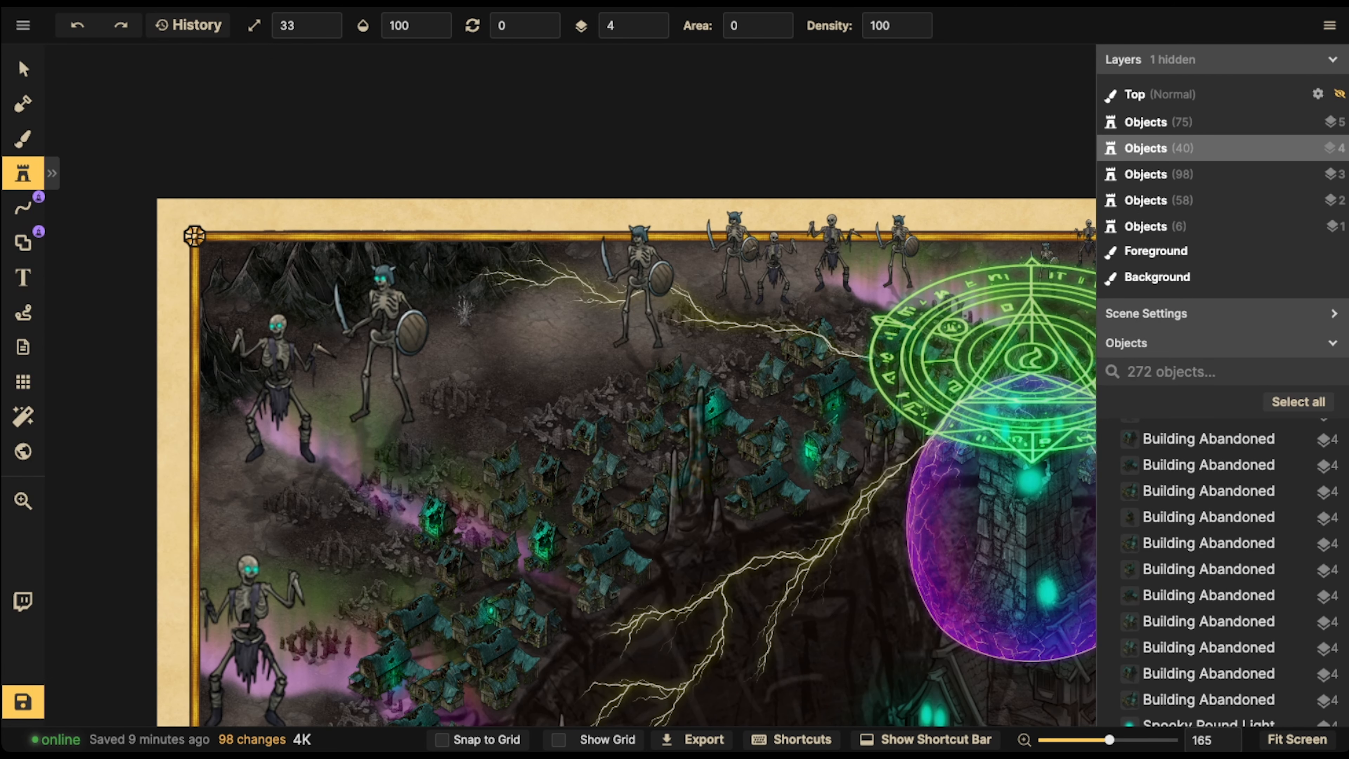
Place seven pale dead trees on layer 4 around the skeletons in the map's upper-left area
{"action": "left_click", "coordinate": [466, 312]}
{"action": "left_click", "coordinate": [481, 318]}
{"action": "left_click", "coordinate": [472, 331]}
{"action": "left_click", "coordinate": [573, 353]}
{"action": "left_click", "coordinate": [581, 362]}
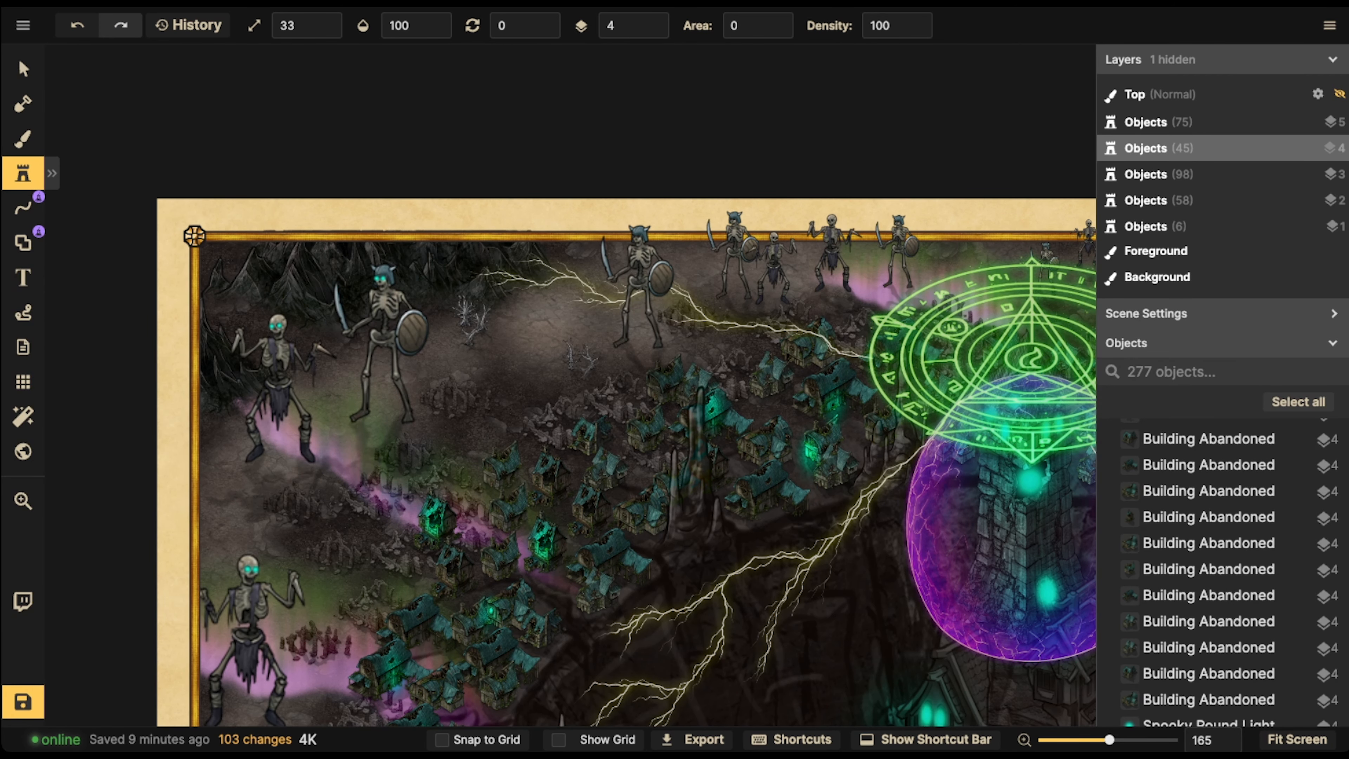
{"action": "left_click", "coordinate": [588, 371]}
{"action": "left_click", "coordinate": [336, 372]}
Place four more dead trees along the map's left border, between the two unarmed skeletons
{"action": "left_click_drag", "start_coordinate": [271, 375], "coordinate": [456, 145]}
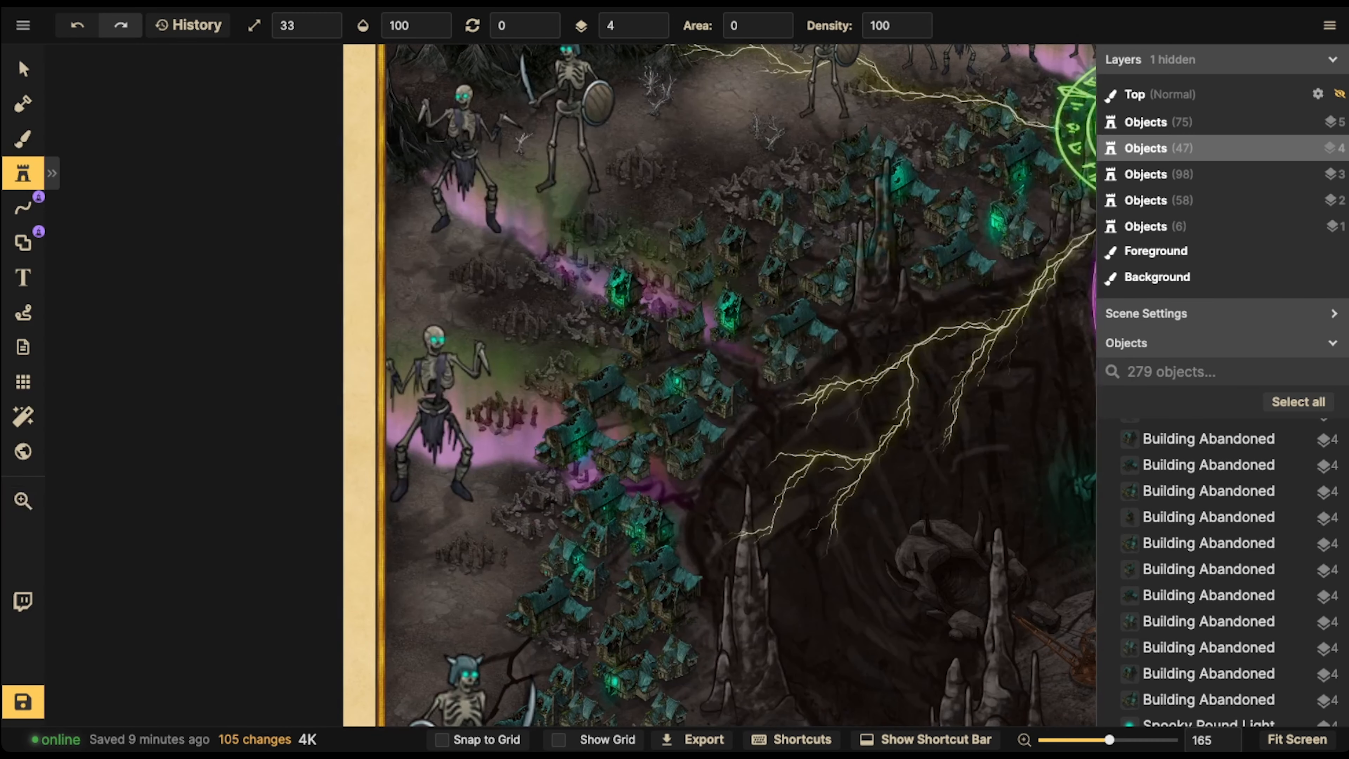
{"action": "left_click", "coordinate": [414, 286]}
{"action": "left_click", "coordinate": [423, 298]}
{"action": "left_click", "coordinate": [432, 280]}
{"action": "left_click", "coordinate": [406, 203]}
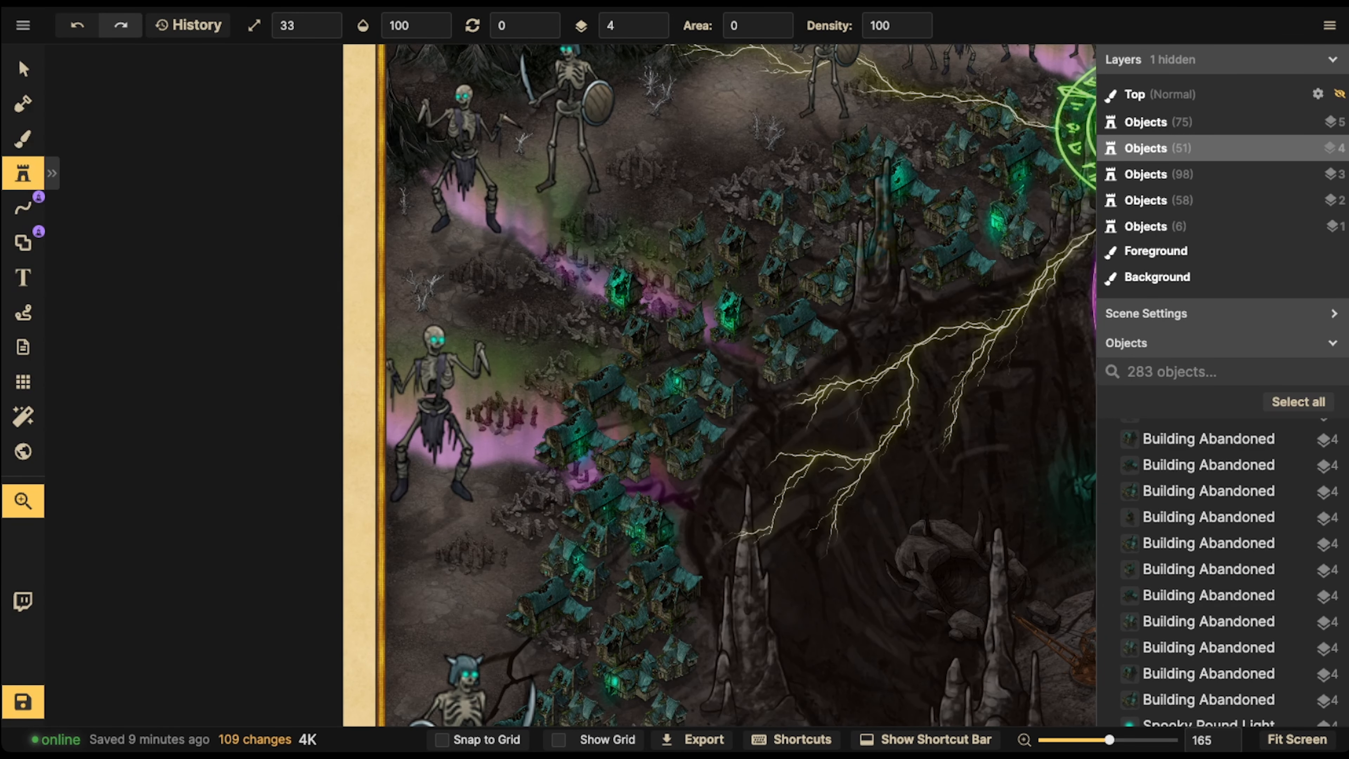
Scatter four more dead trees around the shielded skeletons near the top edge and the ruined village below them
{"action": "left_click", "coordinate": [23, 500]}
{"action": "left_click", "coordinate": [594, 286]}
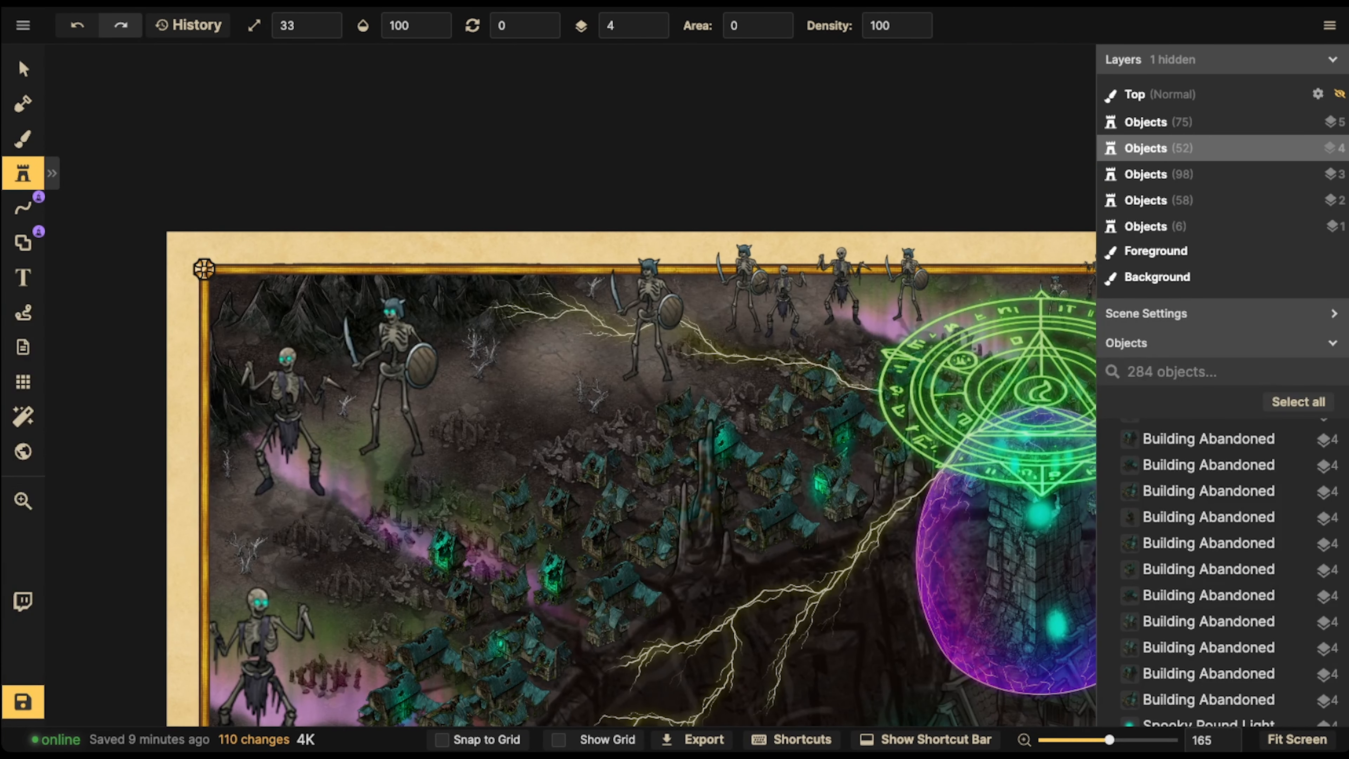
{"action": "left_click", "coordinate": [704, 292]}
{"action": "key", "text": "space"}
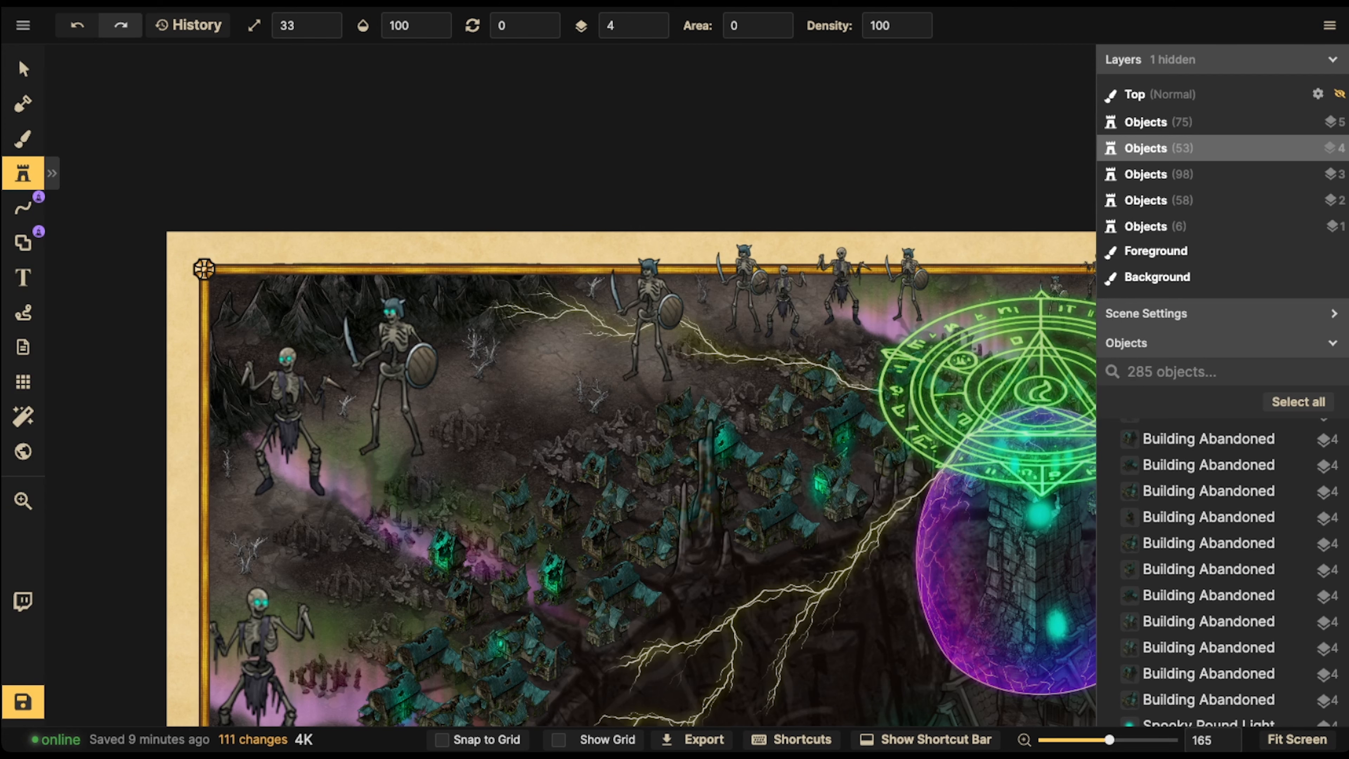
{"action": "left_click", "coordinate": [702, 282]}
{"action": "left_click", "coordinate": [701, 436]}
{"action": "key", "text": "space"}
{"action": "left_click_drag", "start_coordinate": [701, 499], "coordinate": [662, 67]}
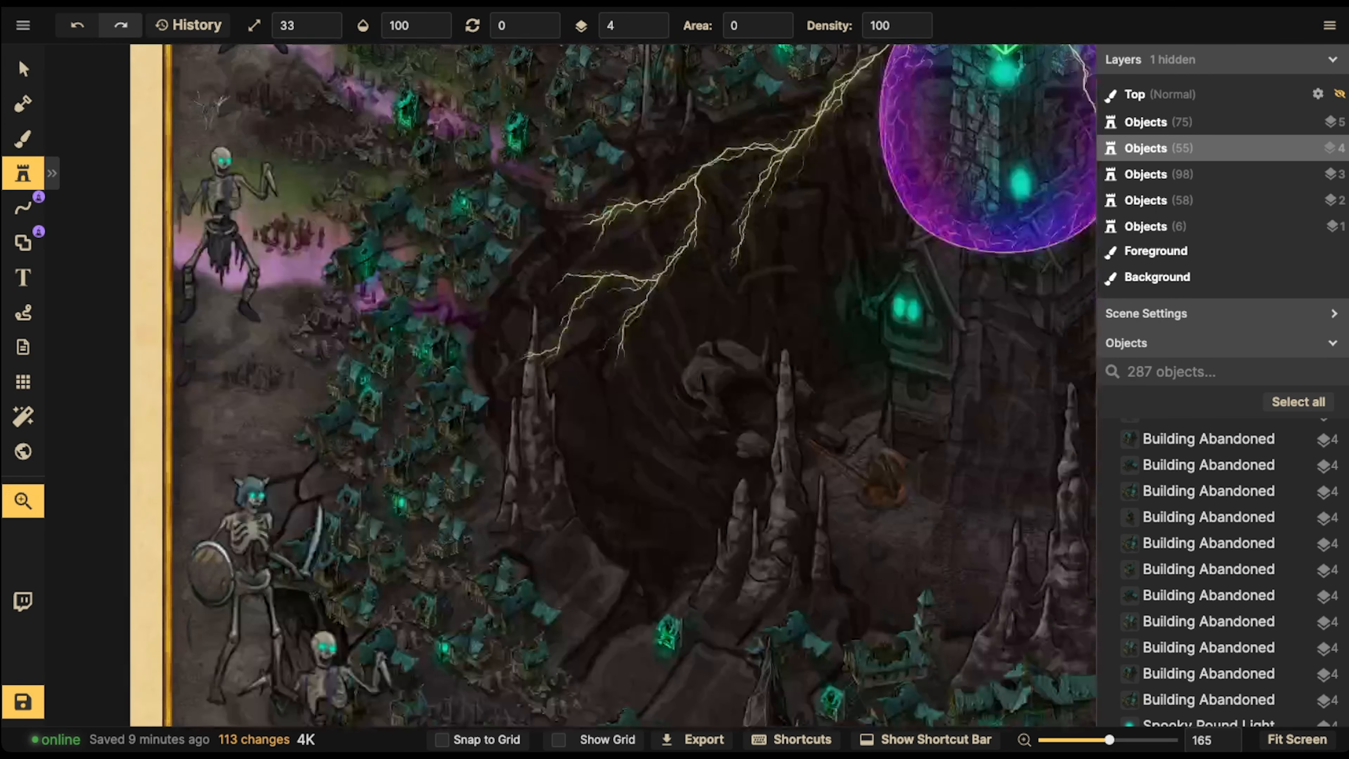
{"action": "left_click_drag", "start_coordinate": [664, 479], "coordinate": [838, 244]}
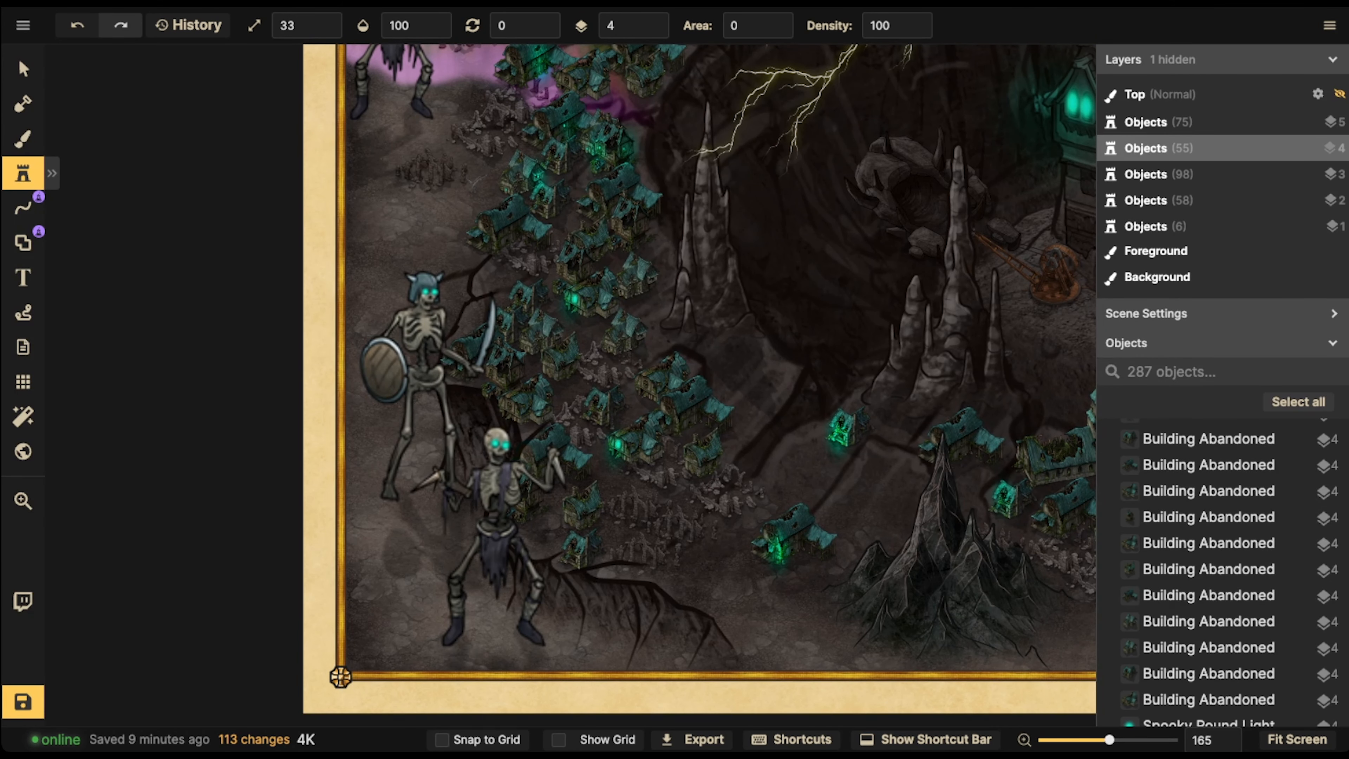
Place a few pale dead trees beside the ruined village, just above the shielded skeleton near the left border
{"action": "left_click", "coordinate": [497, 181]}
{"action": "left_click", "coordinate": [494, 179]}
{"action": "left_click", "coordinate": [444, 211]}
Fill the map's lower-left corner, beside the unarmed skeleton, with a dense cluster of eleven pale dead trees
{"action": "key", "text": "space"}
{"action": "left_click_drag", "start_coordinate": [627, 499], "coordinate": [693, 227]}
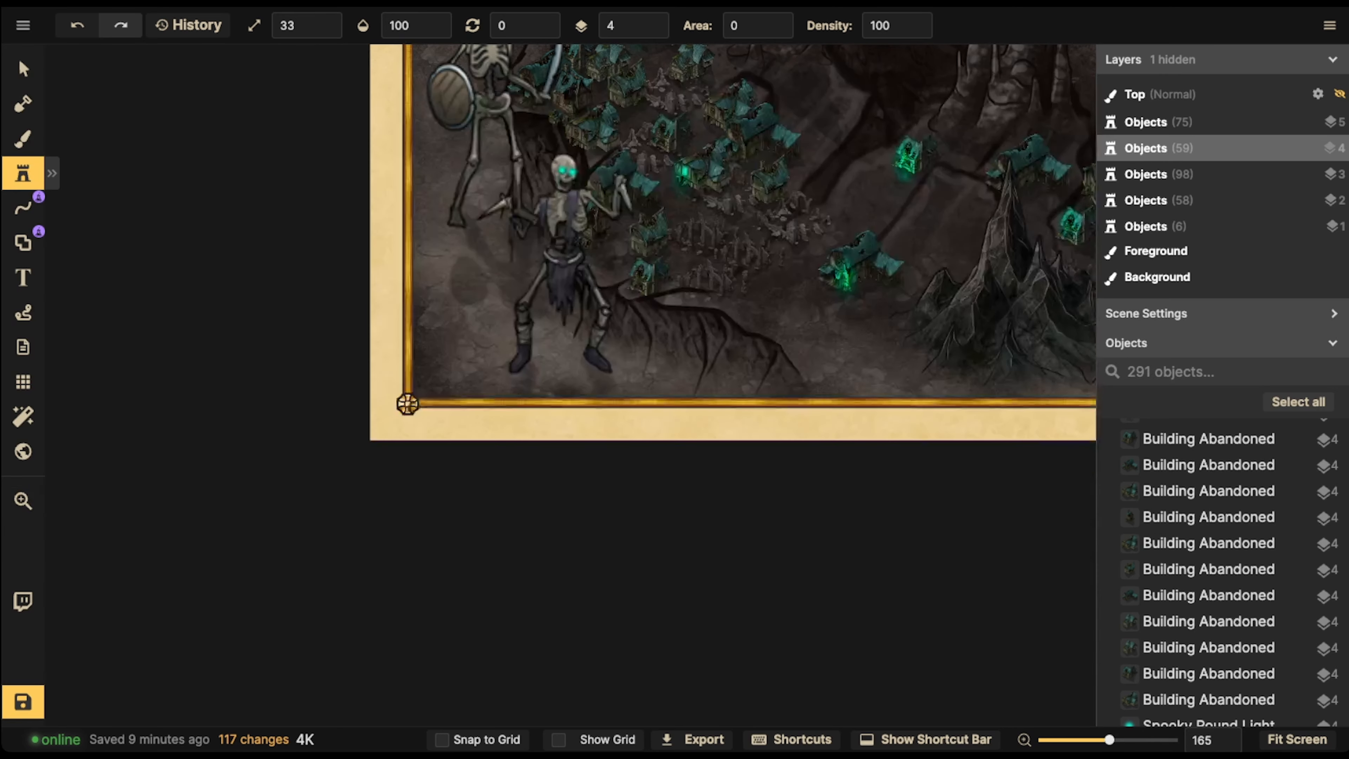
{"action": "left_click", "coordinate": [436, 341]}
{"action": "left_click", "coordinate": [442, 336]}
{"action": "left_click", "coordinate": [440, 348]}
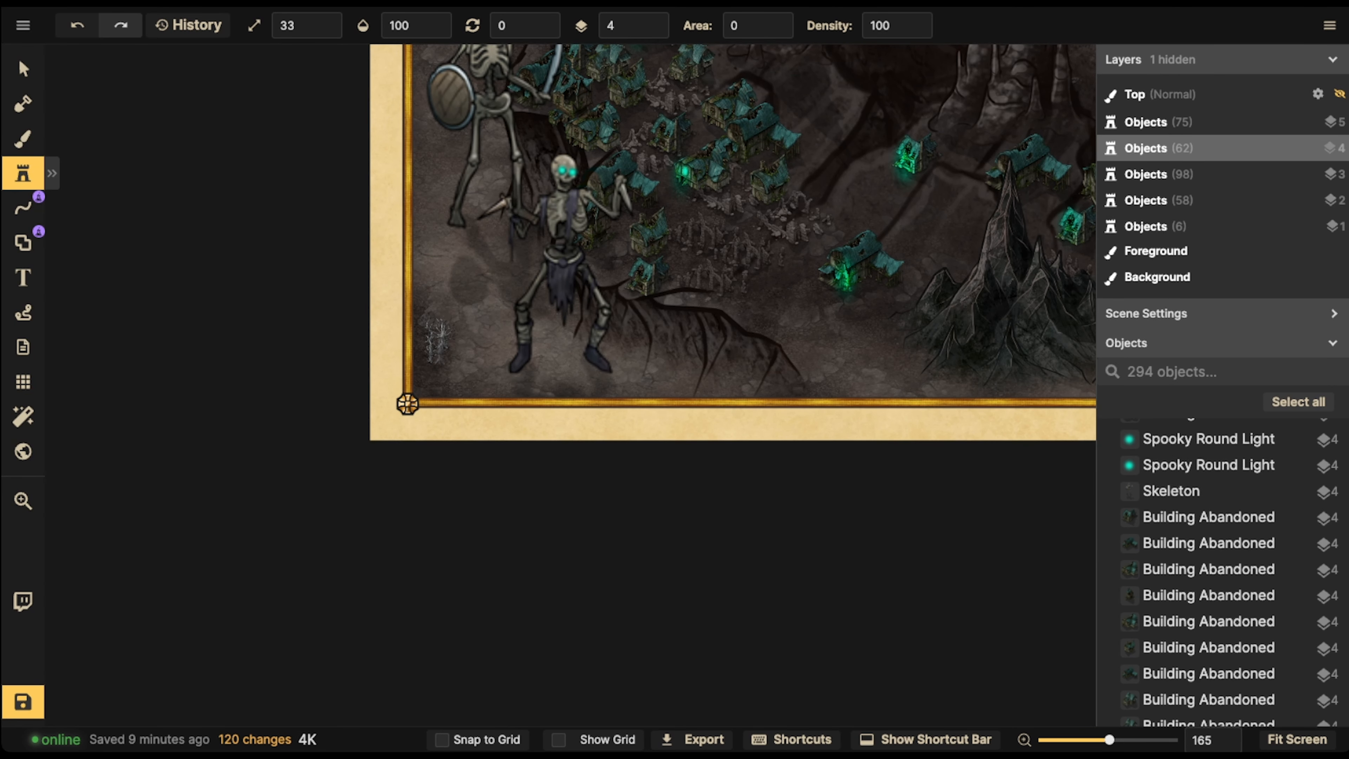
{"action": "left_click", "coordinate": [447, 361]}
{"action": "left_click", "coordinate": [460, 371]}
{"action": "left_click", "coordinate": [439, 372]}
{"action": "left_click", "coordinate": [441, 378]}
{"action": "left_click", "coordinate": [470, 378]}
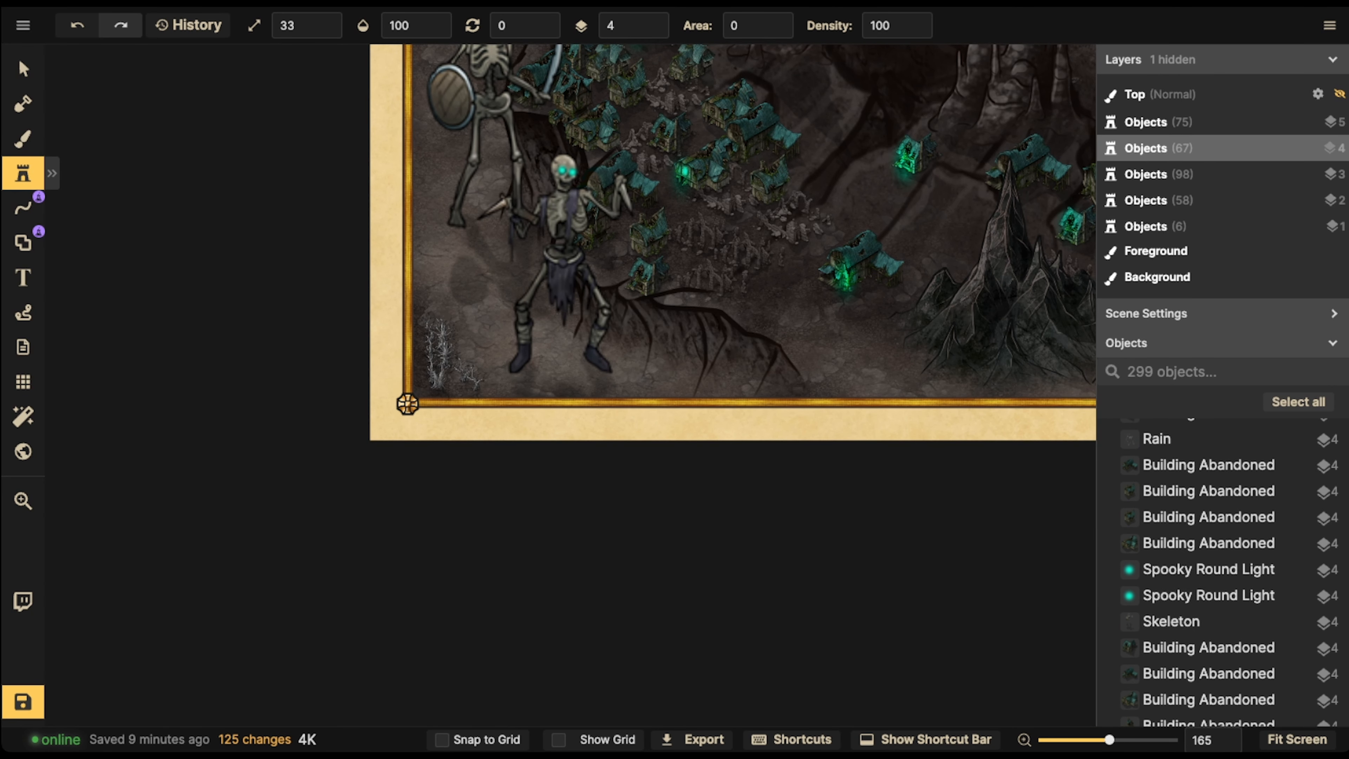
{"action": "left_click", "coordinate": [461, 380]}
{"action": "left_click", "coordinate": [448, 381]}
{"action": "left_click", "coordinate": [454, 382]}
Place five pale dead trees just west of the green-glowing ruined house in the lower-left part of the map
{"action": "key", "text": "space"}
{"action": "left_click_drag", "start_coordinate": [740, 321], "coordinate": [605, 334]}
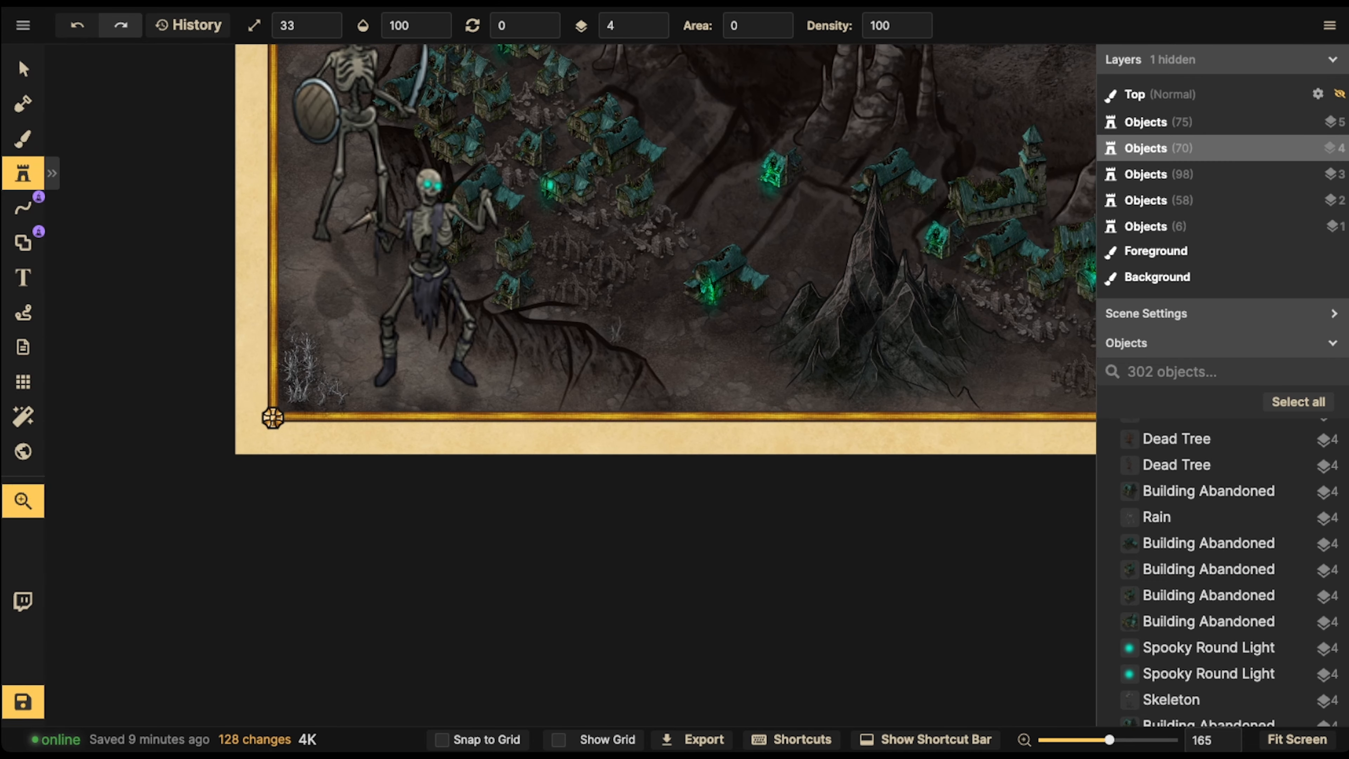
{"action": "scroll", "coordinate": [654, 298], "scroll_direction": "down", "scroll_amount": 3}
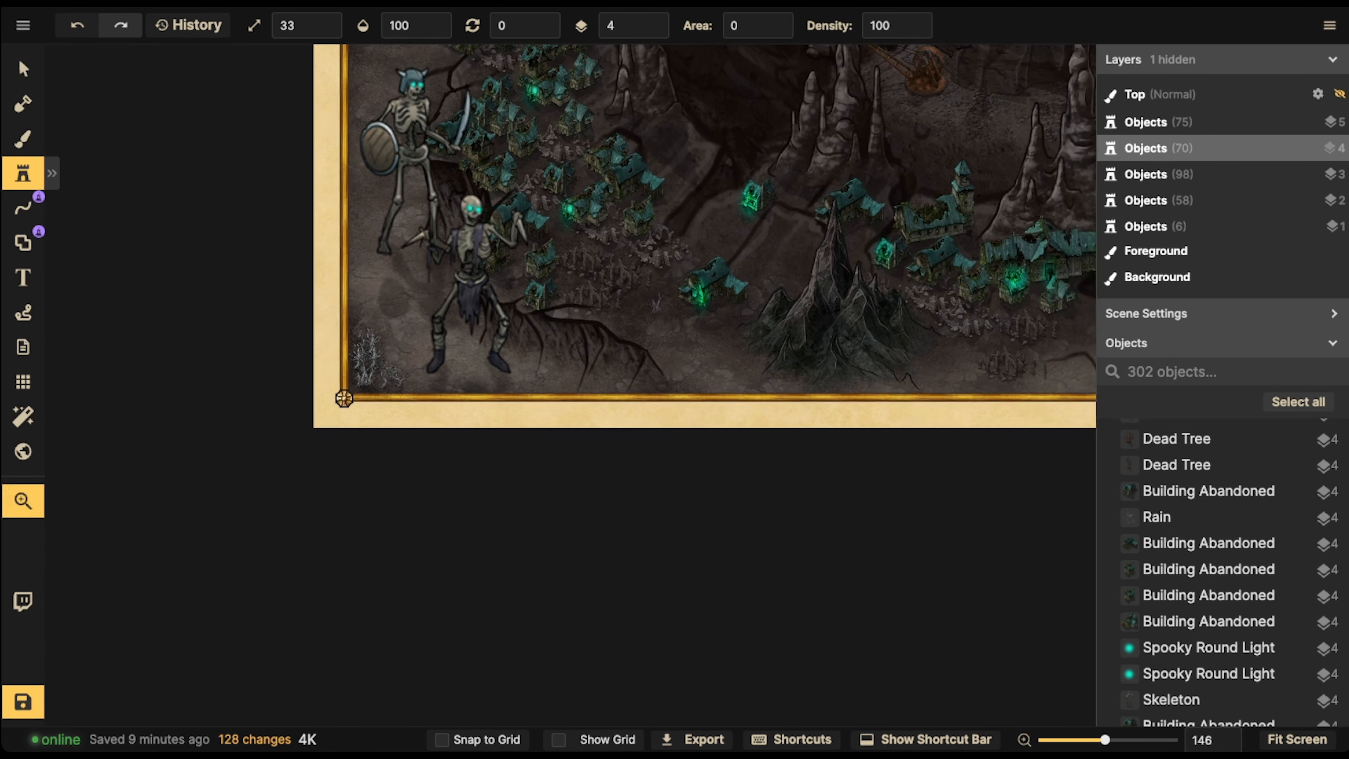
{"action": "left_click", "coordinate": [646, 284]}
{"action": "left_click", "coordinate": [641, 291]}
{"action": "left_click", "coordinate": [651, 289]}
{"action": "left_click", "coordinate": [655, 305]}
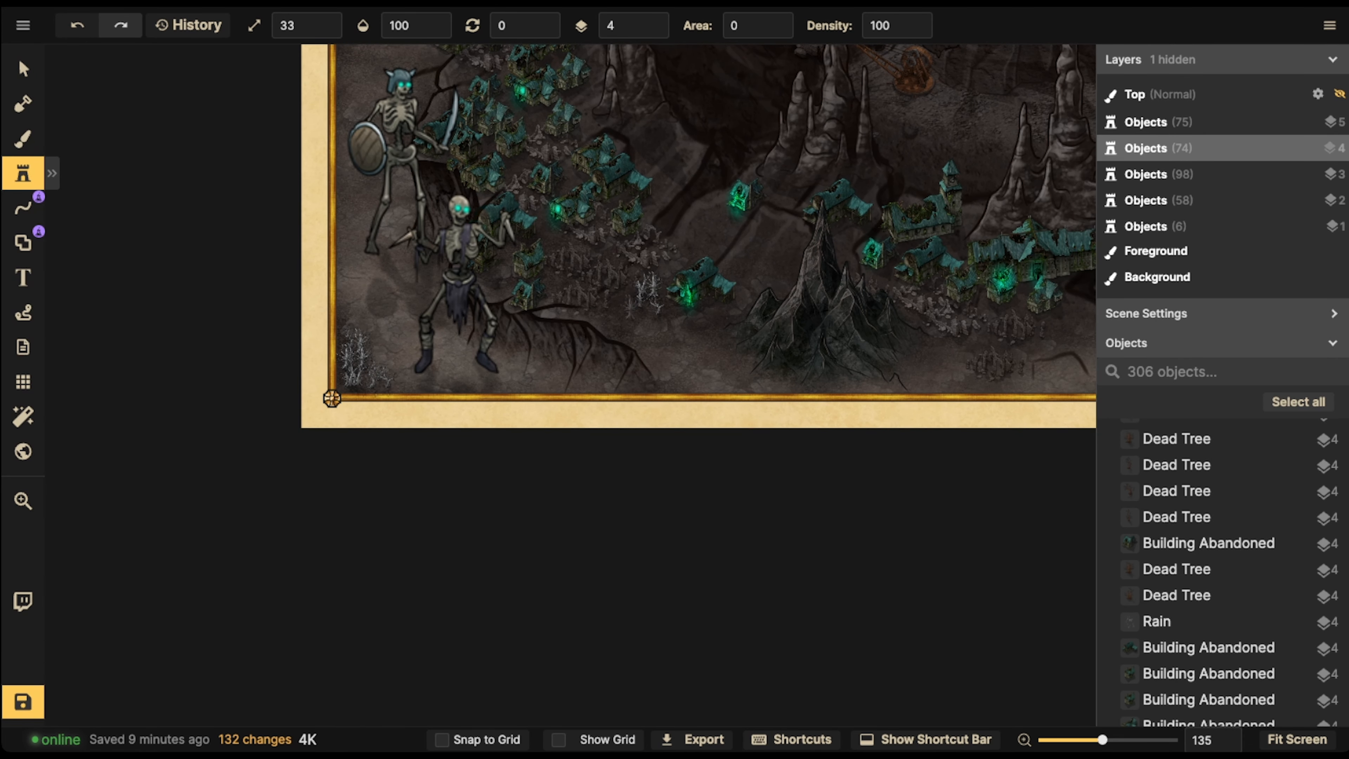
{"action": "left_click", "coordinate": [616, 311]}
Scatter eight more dead trees south of the green-glowing house, between the dark mountain and the bottom border
{"action": "left_click", "coordinate": [705, 337]}
{"action": "left_click", "coordinate": [665, 338]}
{"action": "left_click", "coordinate": [710, 344]}
{"action": "left_click", "coordinate": [729, 356]}
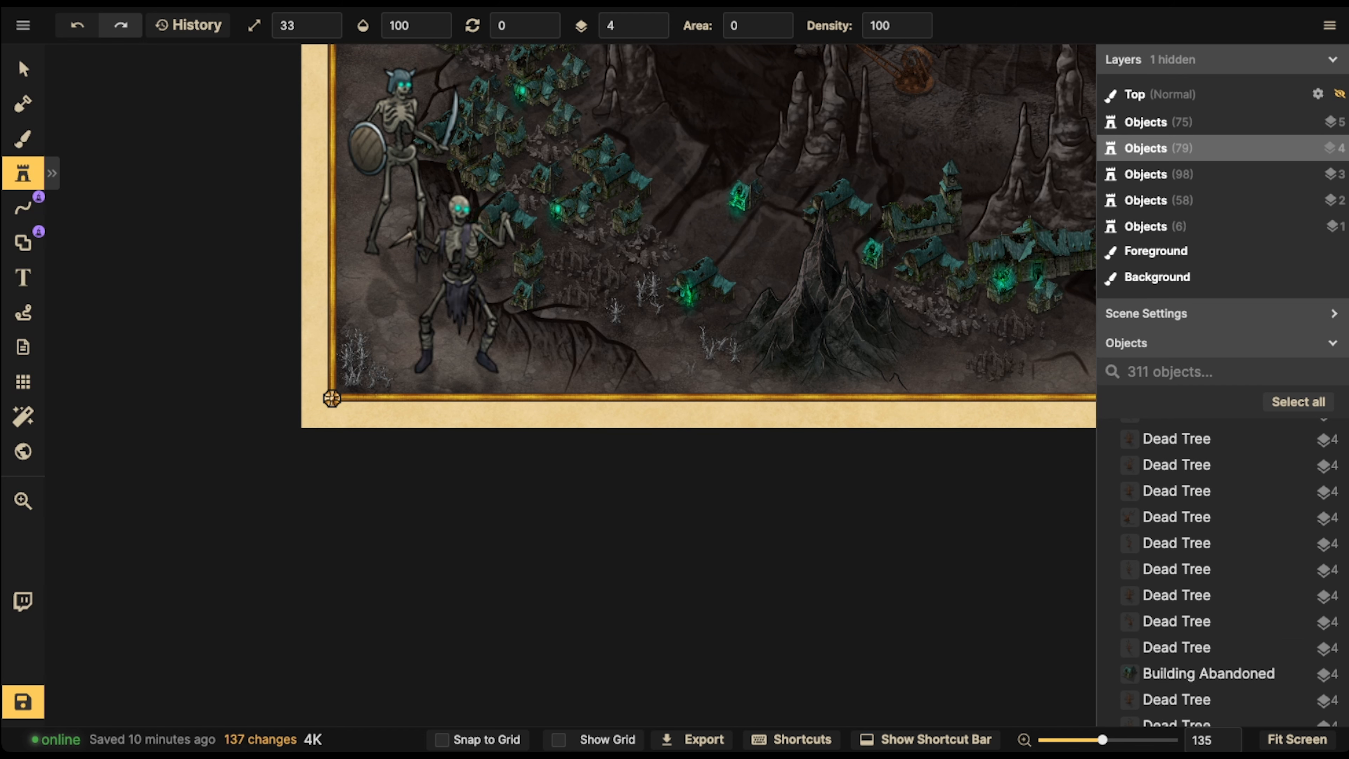
{"action": "left_click", "coordinate": [693, 367]}
{"action": "left_click", "coordinate": [584, 396]}
{"action": "left_click", "coordinate": [577, 376]}
{"action": "left_click", "coordinate": [581, 379]}
Place four dead trees at the eastern foot of the dark mountain near the bottom border
{"action": "left_click_drag", "start_coordinate": [581, 376], "coordinate": [287, 378]}
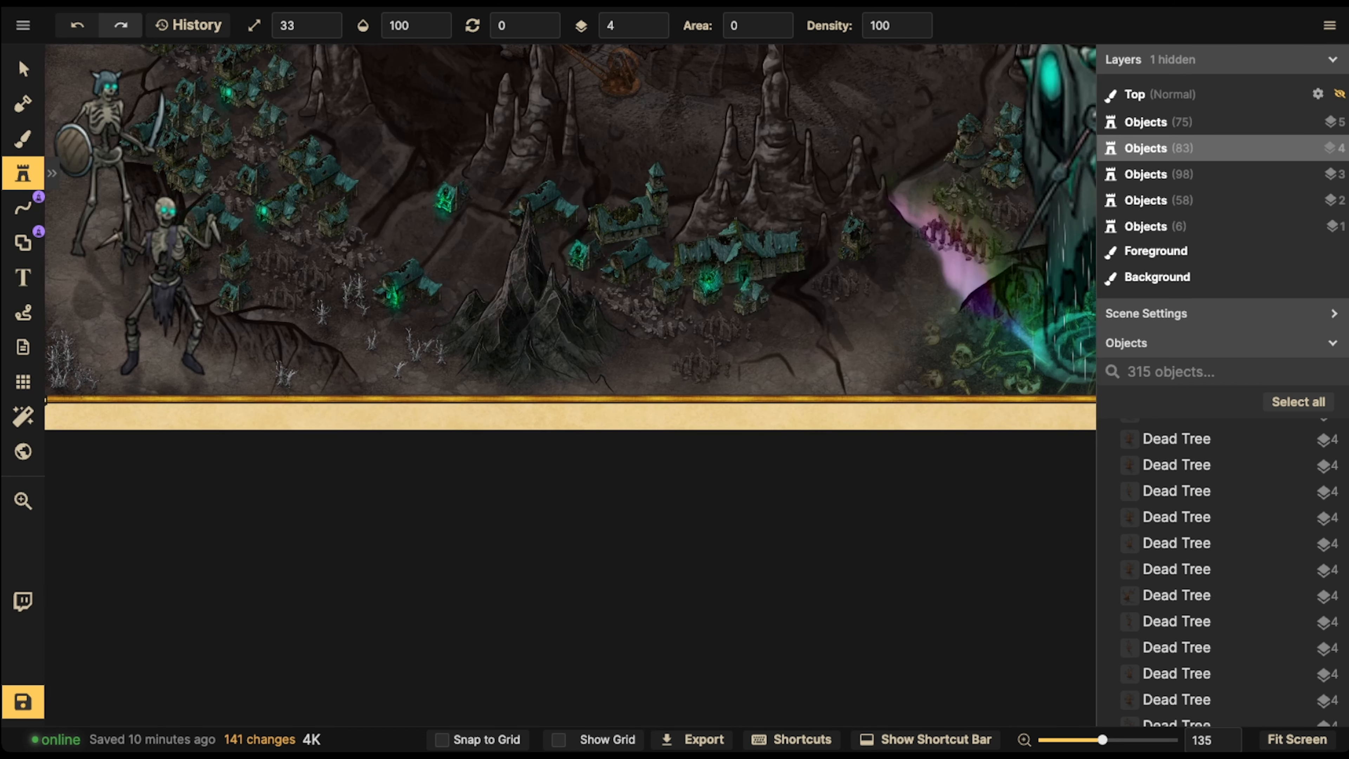
{"action": "left_click", "coordinate": [624, 354]}
{"action": "left_click", "coordinate": [639, 351]}
{"action": "left_click", "coordinate": [638, 365]}
{"action": "left_click", "coordinate": [652, 368]}
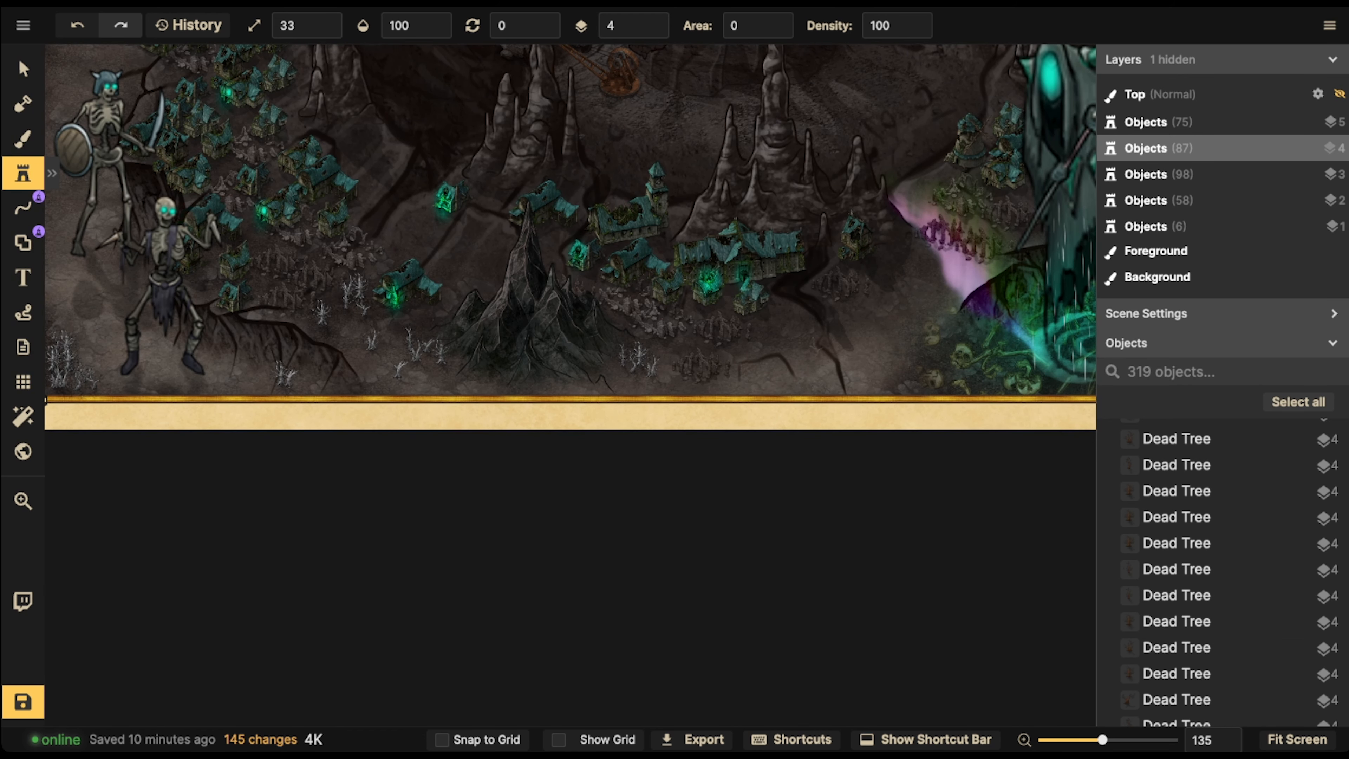
Scatter dead trees on the bare ground west of the hooded figure, around the edge of the purple aurora
{"action": "left_click", "coordinate": [826, 340]}
{"action": "left_click", "coordinate": [906, 272]}
{"action": "left_click", "coordinate": [909, 265]}
{"action": "left_click", "coordinate": [917, 263]}
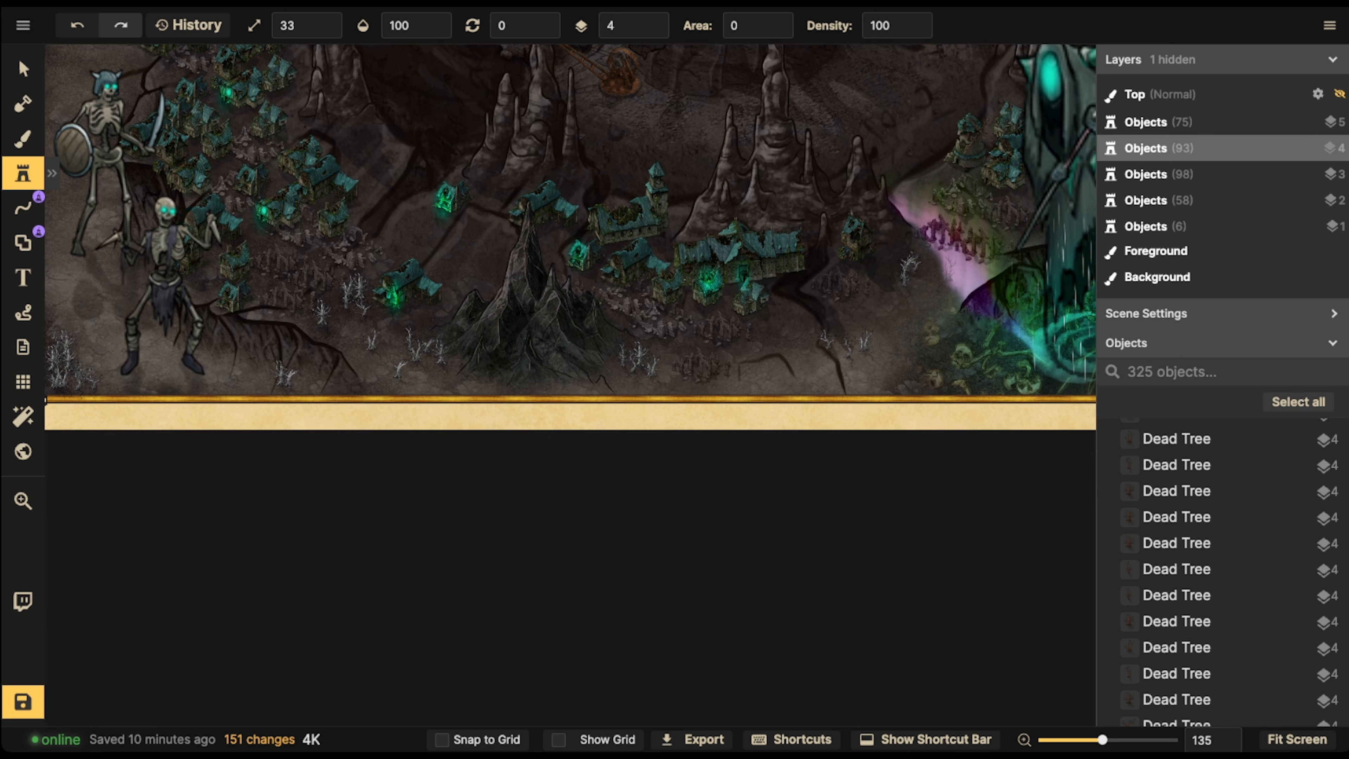
{"action": "left_click", "coordinate": [929, 282]}
{"action": "left_click", "coordinate": [907, 300]}
{"action": "left_click", "coordinate": [916, 153]}
Place four dead trees inside the right border, east of the small ruined houses above the hooded figure
{"action": "left_click_drag", "start_coordinate": [916, 152], "coordinate": [821, 408]}
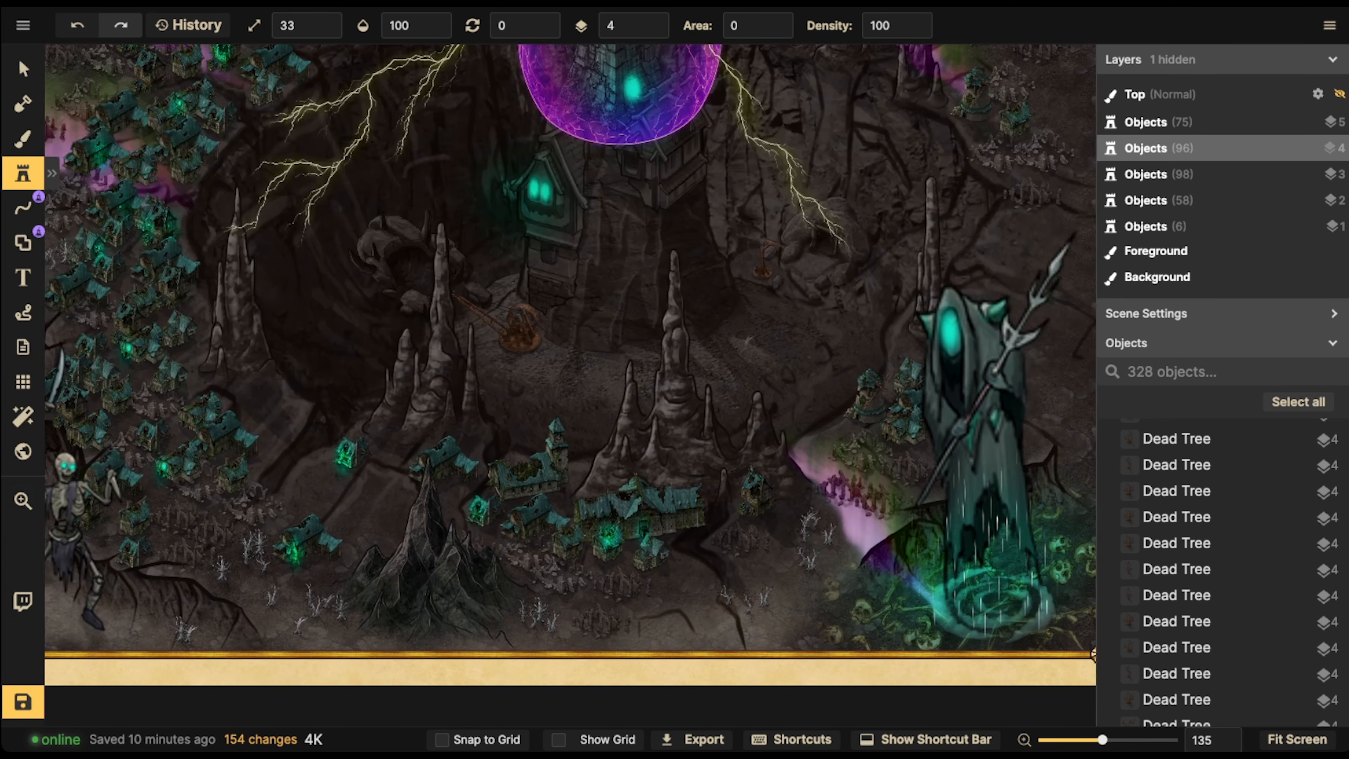
{"action": "left_click_drag", "start_coordinate": [841, 284], "coordinate": [581, 564]}
{"action": "left_click", "coordinate": [810, 358]}
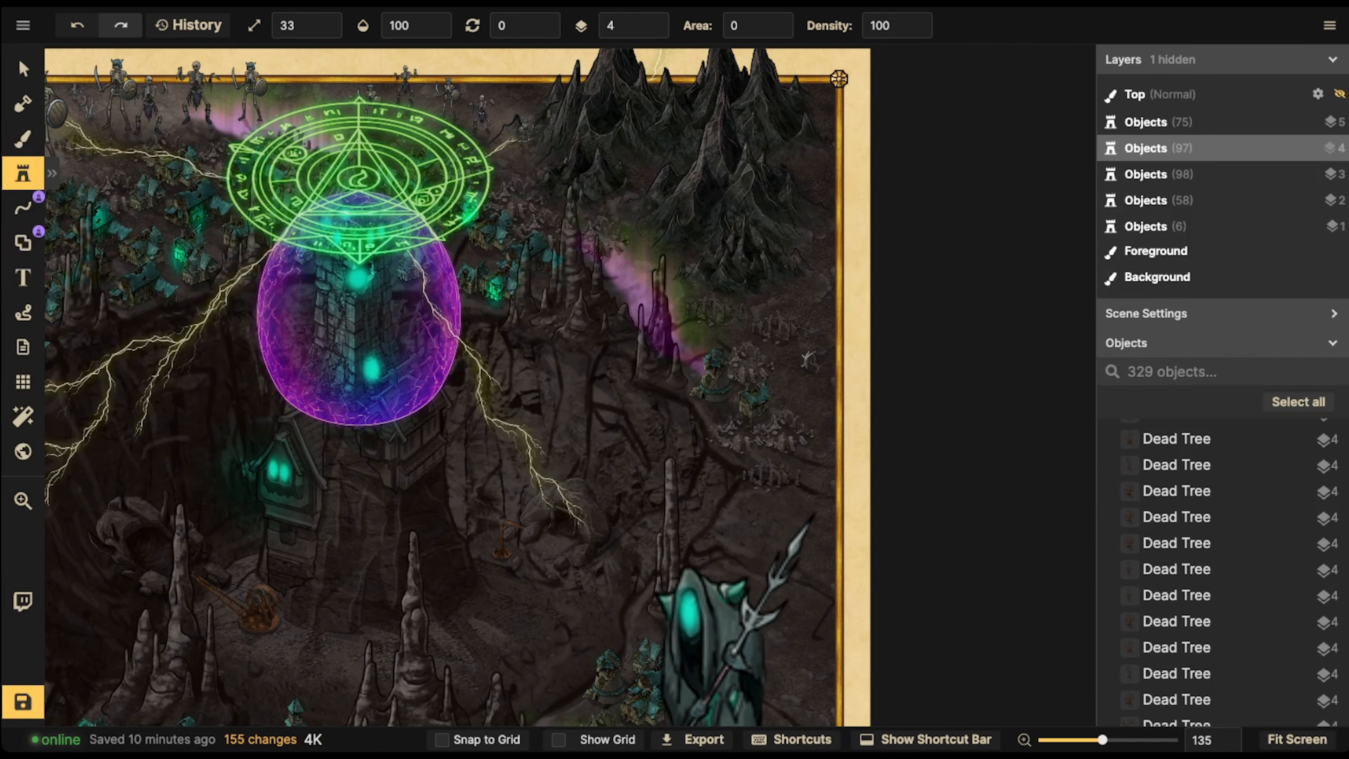
{"action": "left_click", "coordinate": [818, 363]}
{"action": "left_click", "coordinate": [803, 372]}
{"action": "left_click", "coordinate": [797, 376]}
Add five dead trees around the dark mountains in the map's upper-right corner
{"action": "left_click", "coordinate": [804, 257]}
{"action": "left_click", "coordinate": [817, 157]}
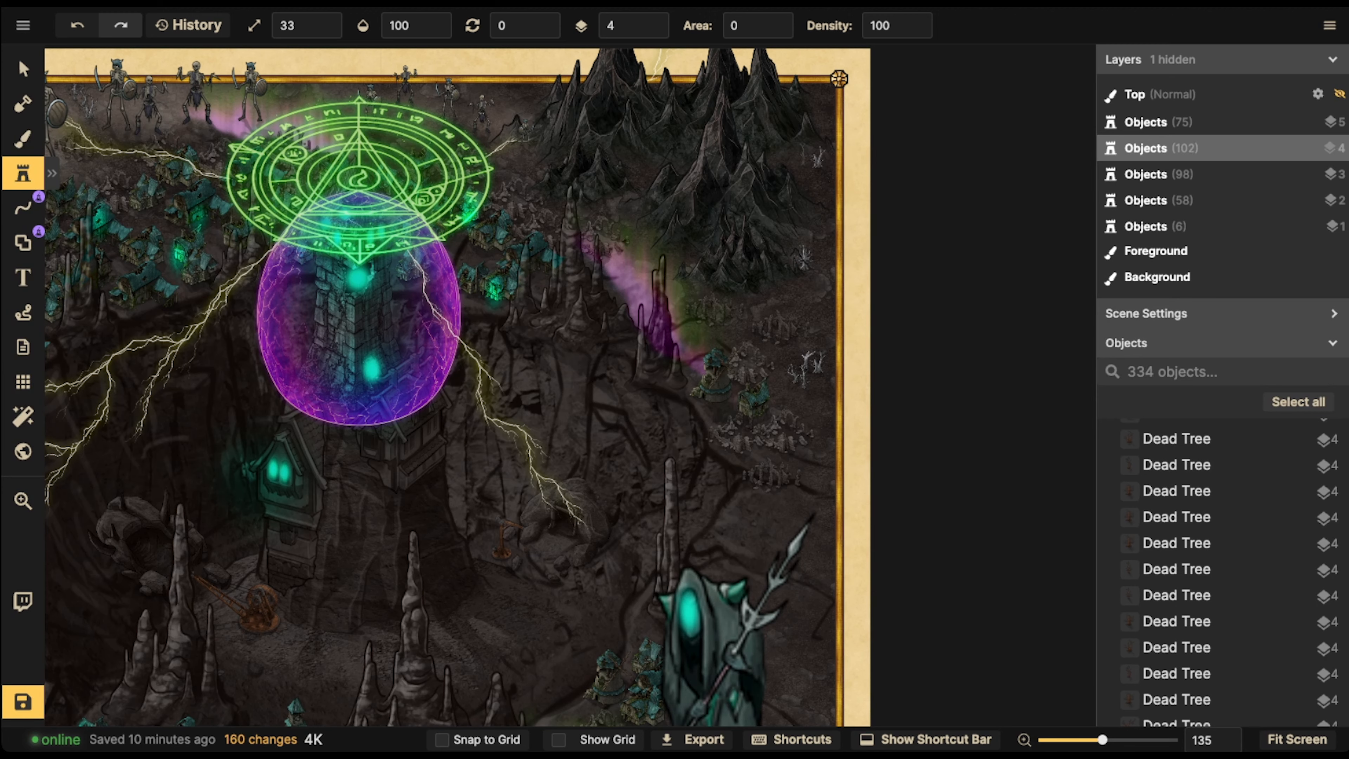
{"action": "left_click", "coordinate": [814, 168]}
{"action": "left_click", "coordinate": [807, 158]}
{"action": "left_click", "coordinate": [646, 169]}
Place four dead trees on the rocky ground directly above the hooded figure and its spear
{"action": "scroll", "coordinate": [389, 282], "scroll_direction": "down", "scroll_amount": 3}
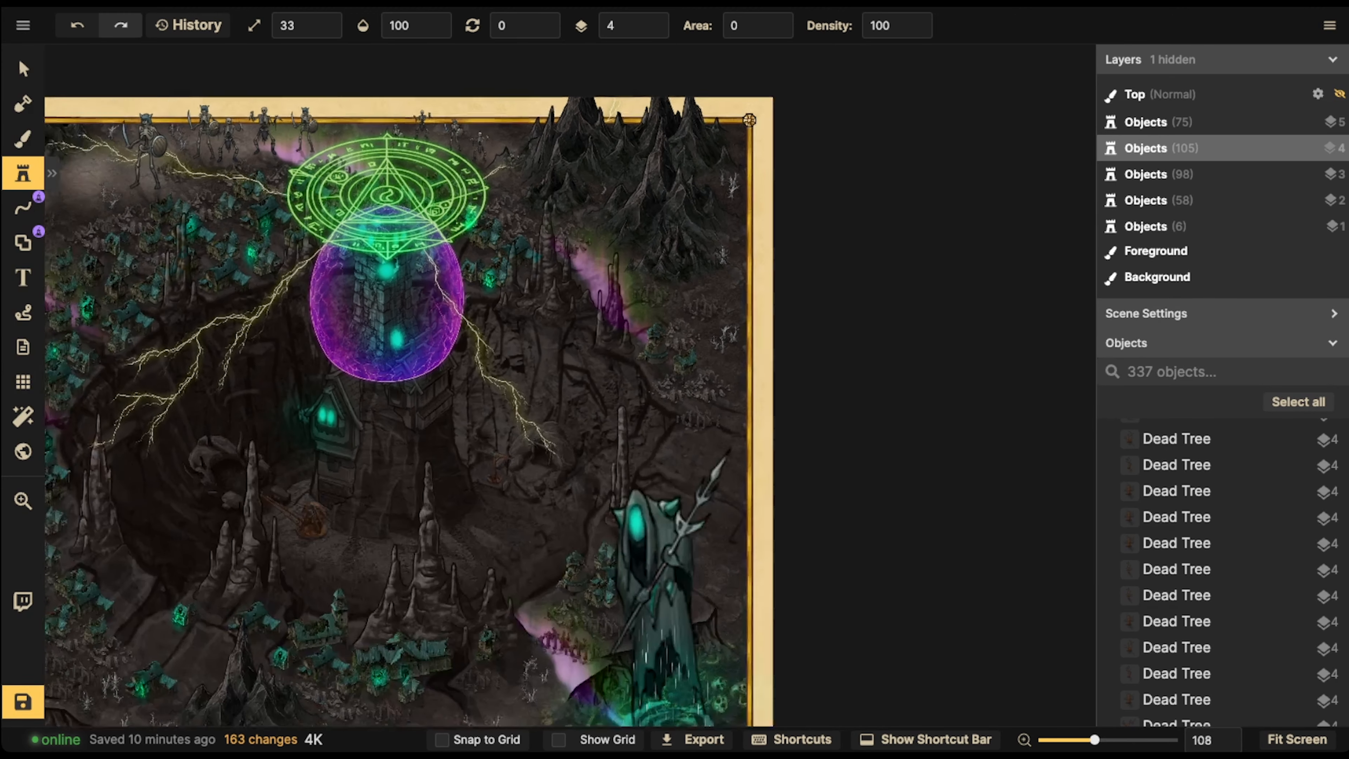
{"action": "left_click_drag", "start_coordinate": [448, 288], "coordinate": [850, 199]}
{"action": "left_click_drag", "start_coordinate": [420, 62], "coordinate": [441, 178]}
{"action": "scroll", "coordinate": [441, 180], "scroll_direction": "up", "scroll_amount": 6}
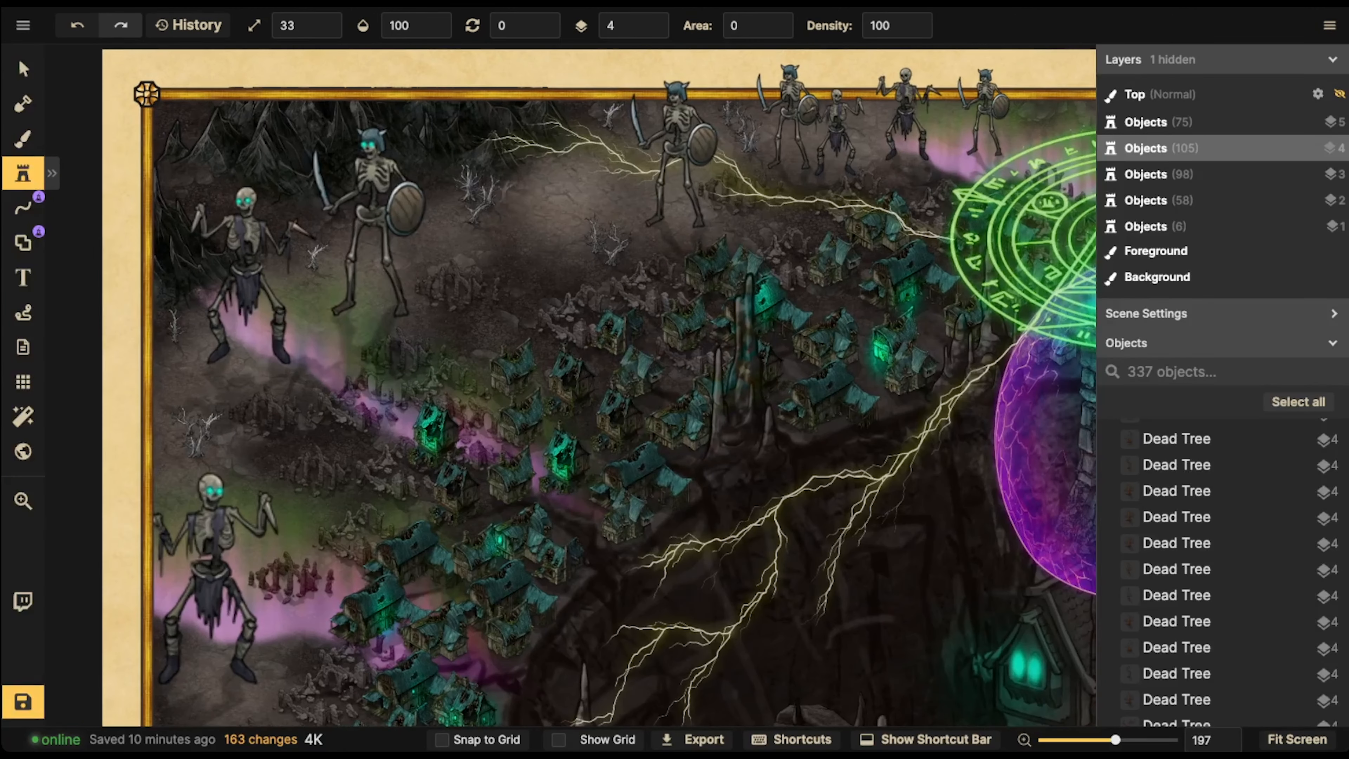
{"action": "left_click_drag", "start_coordinate": [902, 341], "coordinate": [89, 115]}
{"action": "left_click_drag", "start_coordinate": [731, 224], "coordinate": [579, 91]}
{"action": "left_click", "coordinate": [585, 191]}
{"action": "scroll", "coordinate": [552, 229], "scroll_direction": "down", "scroll_amount": 3}
{"action": "left_click", "coordinate": [571, 317]}
{"action": "left_click", "coordinate": [587, 322]}
{"action": "left_click", "coordinate": [586, 328]}
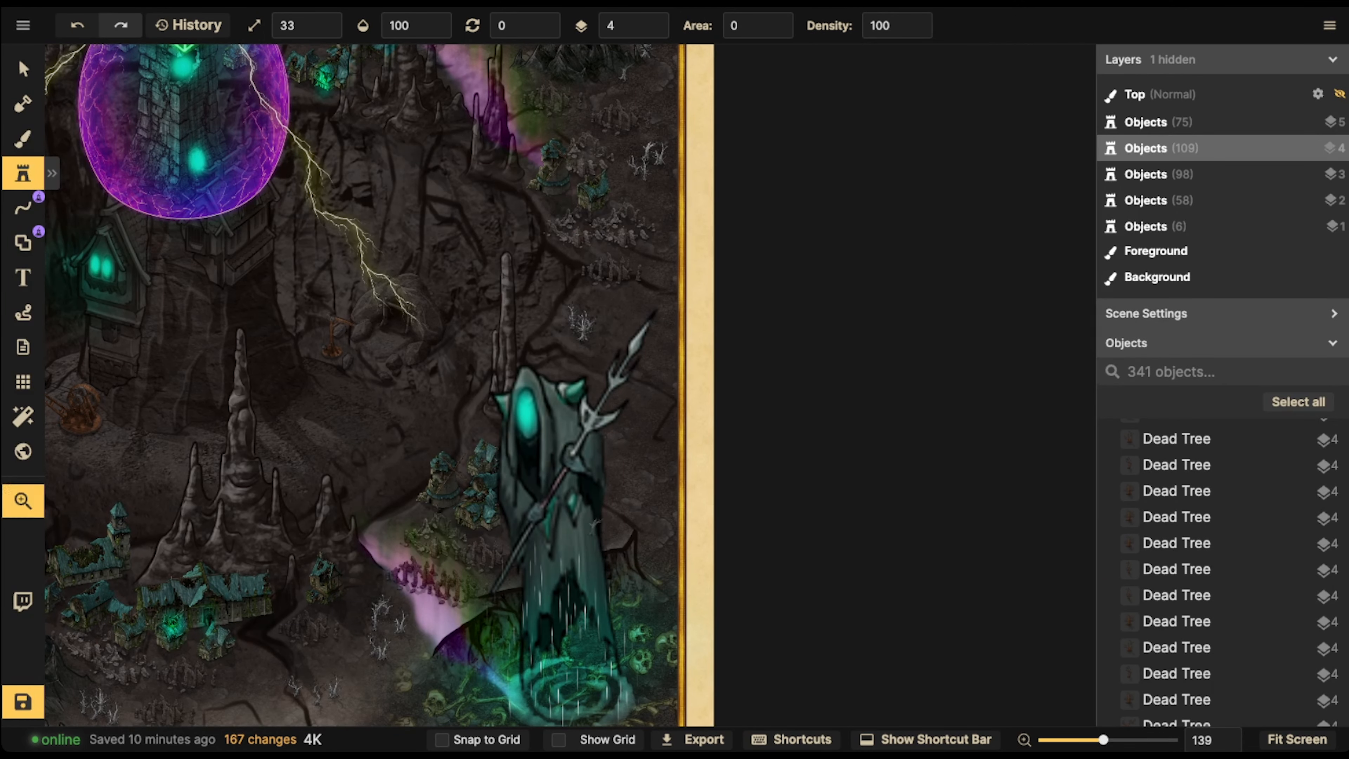
Place three dead trees between the hooded figure and the right border, and two below the ruined buildings near the bottom border
{"action": "left_click_drag", "start_coordinate": [597, 528], "coordinate": [621, 353]}
{"action": "left_click", "coordinate": [667, 290]}
{"action": "left_click", "coordinate": [670, 293]}
{"action": "left_click", "coordinate": [673, 308]}
{"action": "left_click", "coordinate": [294, 488]}
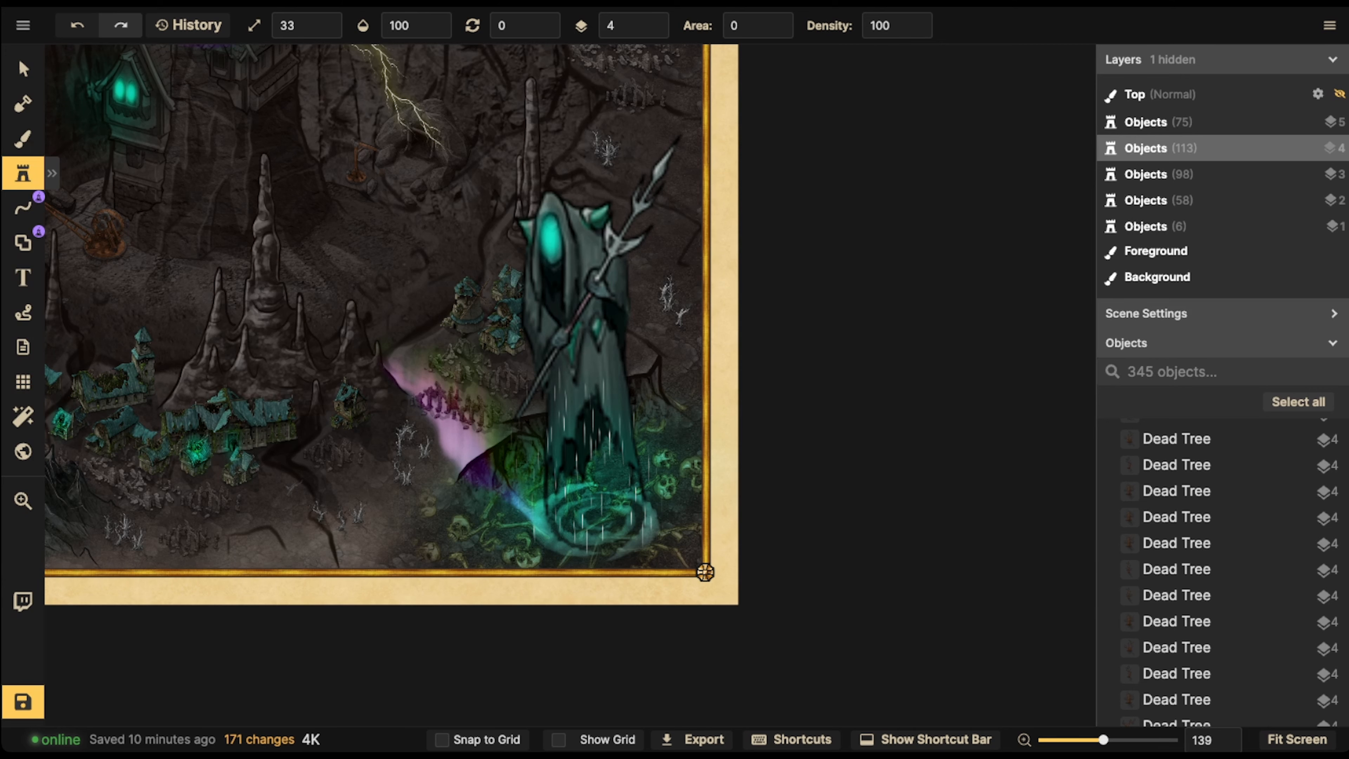
{"action": "left_click", "coordinate": [276, 486]}
Switch from object placement to the selection tool and save the map
{"action": "scroll", "coordinate": [254, 319], "scroll_direction": "down", "scroll_amount": 6}
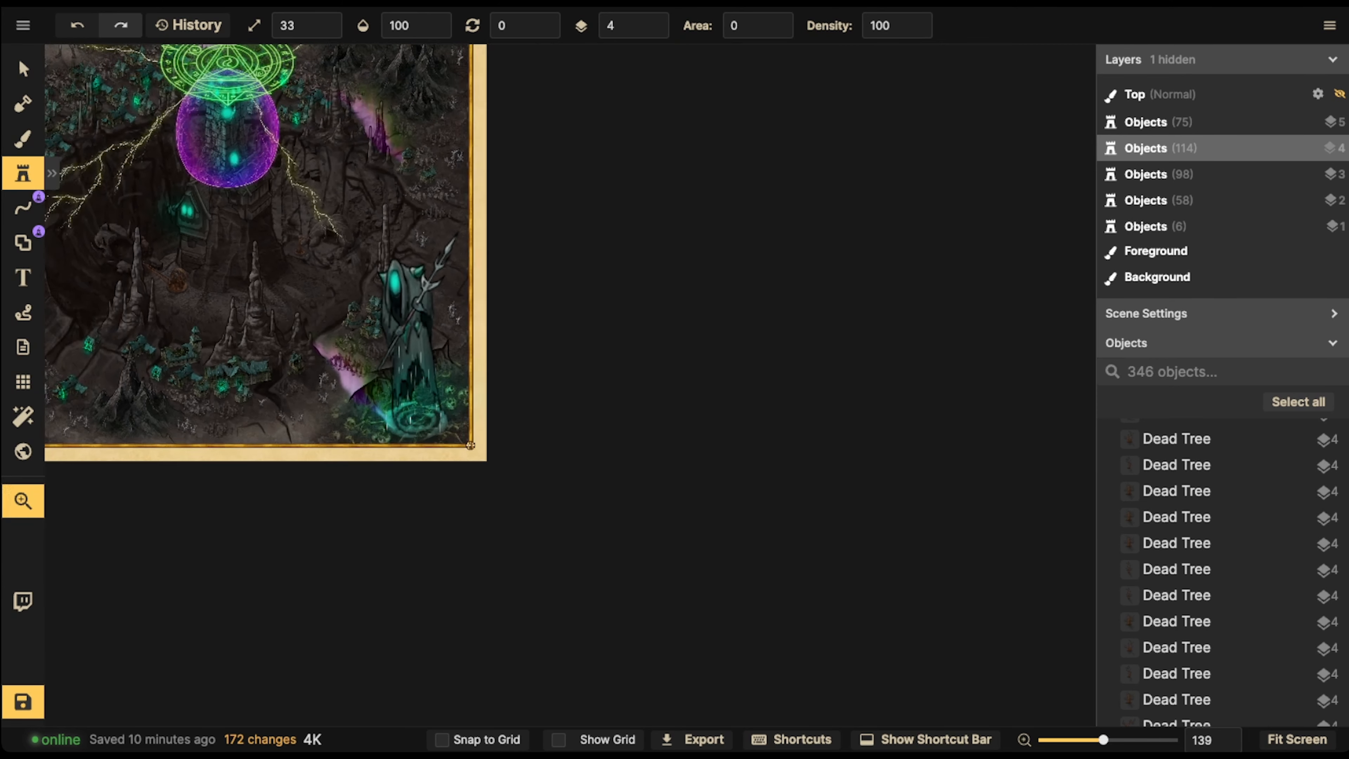
{"action": "left_click_drag", "start_coordinate": [254, 319], "coordinate": [621, 383]}
{"action": "scroll", "coordinate": [488, 318], "scroll_direction": "down", "scroll_amount": 2}
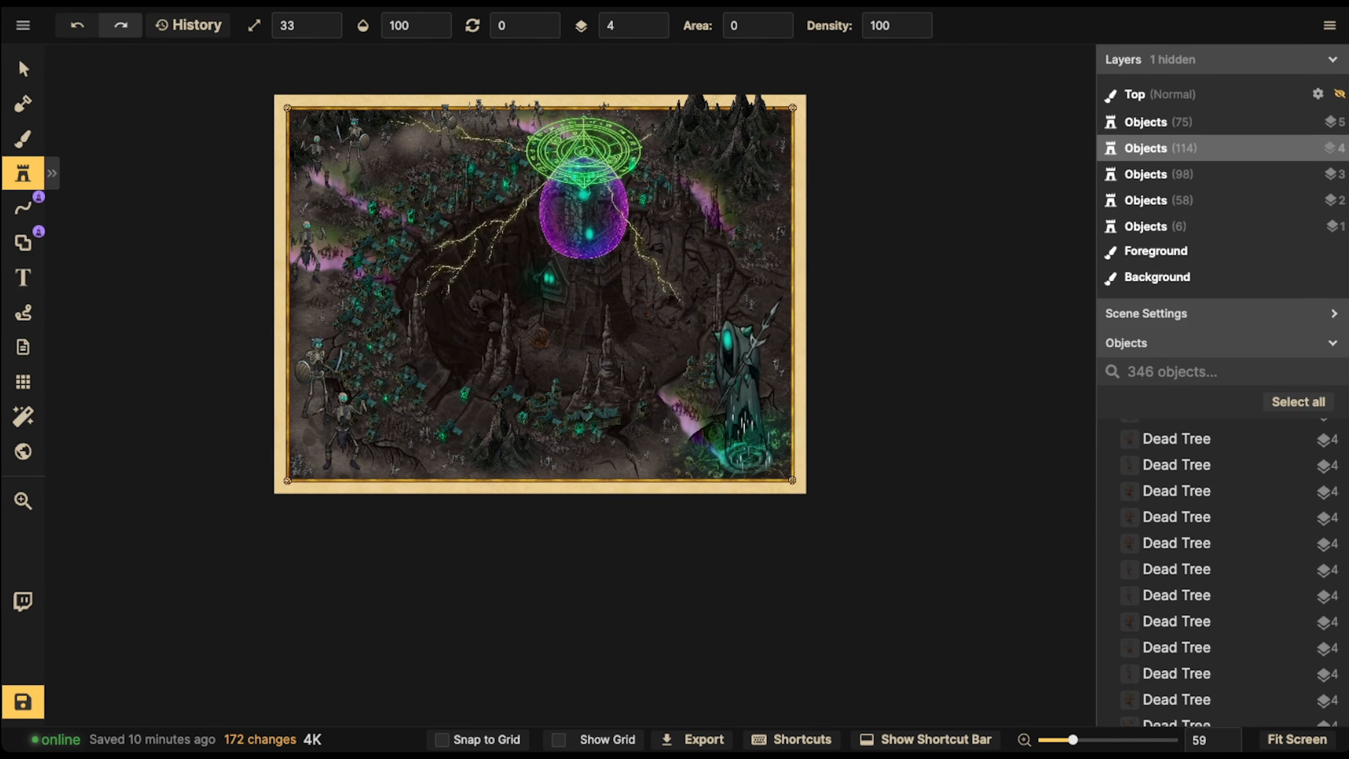
{"action": "left_click", "coordinate": [23, 69]}
{"action": "left_click", "coordinate": [23, 702]}
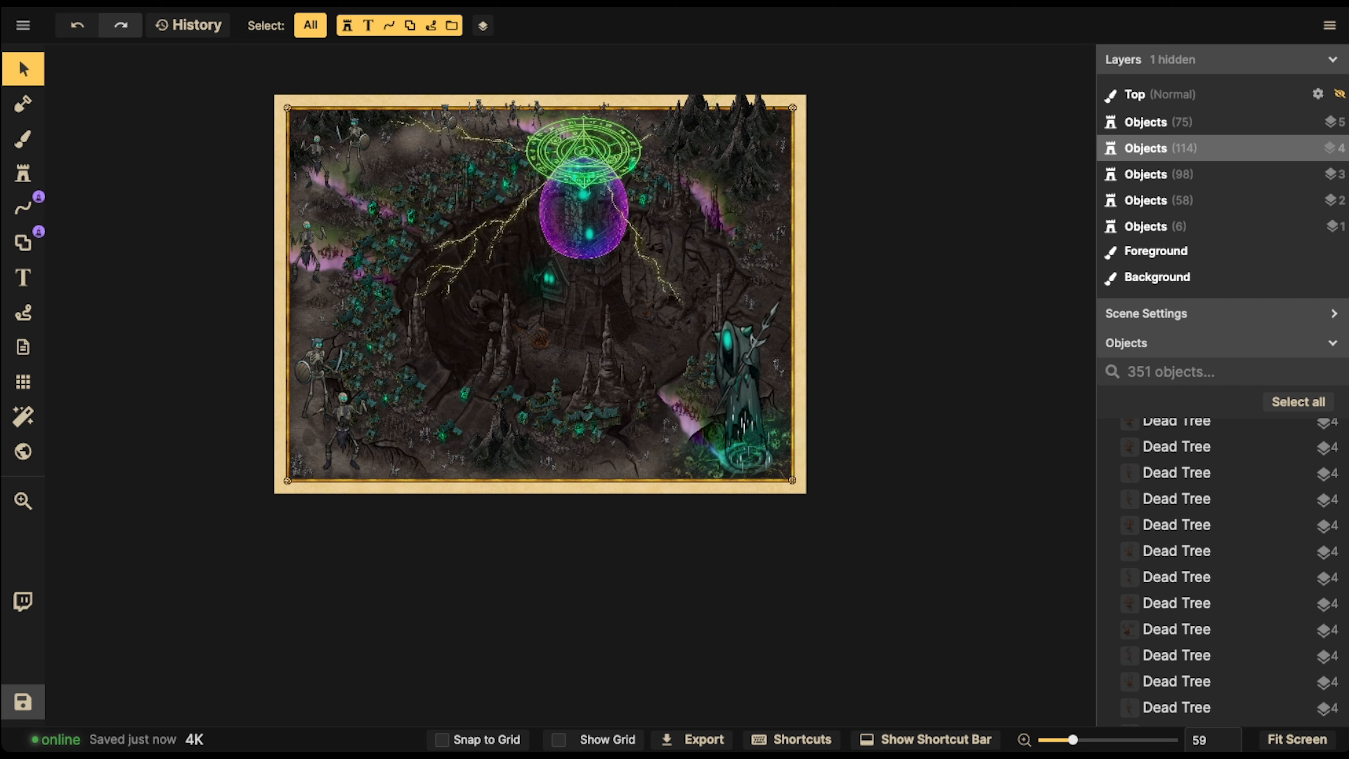
Select every object on the map and lock them all in place
{"action": "scroll", "coordinate": [546, 289], "scroll_direction": "up", "scroll_amount": 1}
{"action": "scroll", "coordinate": [457, 175], "scroll_direction": "down", "scroll_amount": 3}
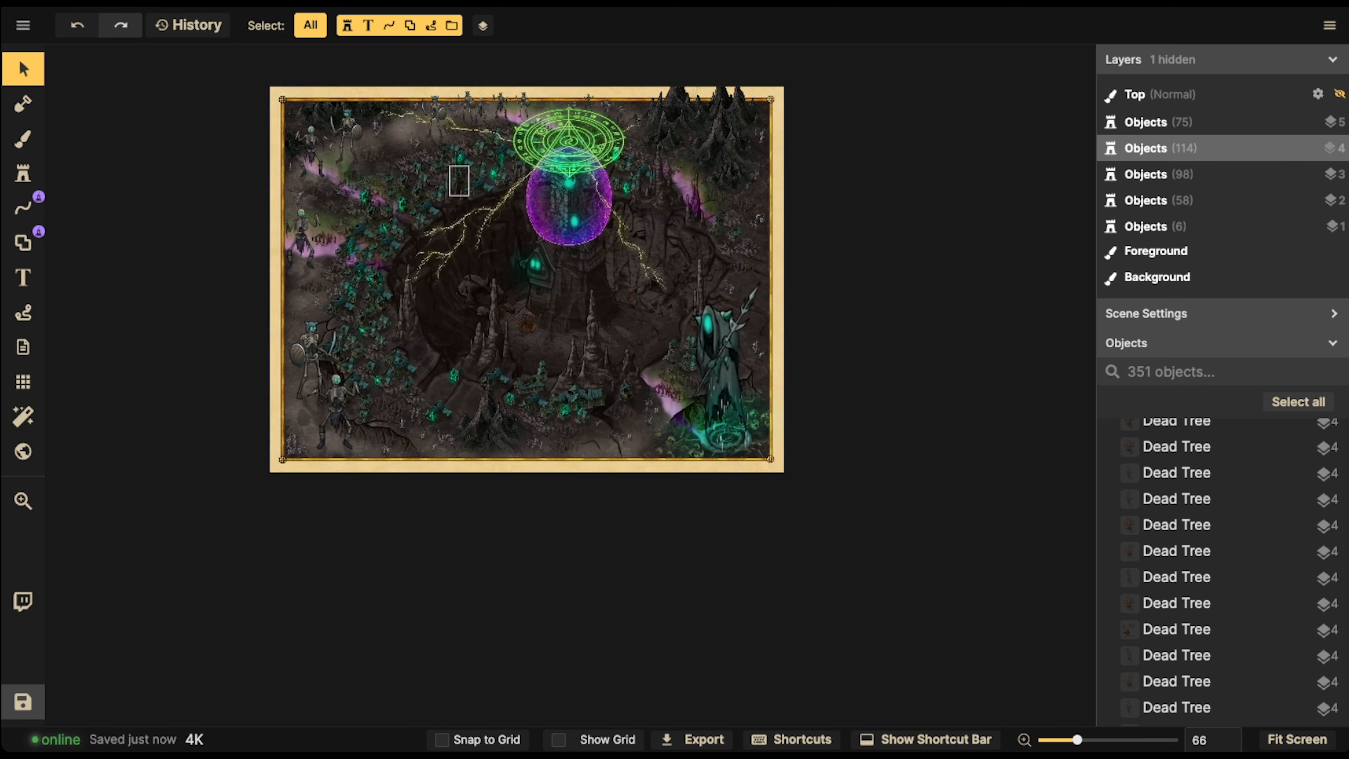
{"action": "key", "text": "ctrl+a"}
{"action": "left_click_drag", "start_coordinate": [597, 344], "coordinate": [833, 494]}
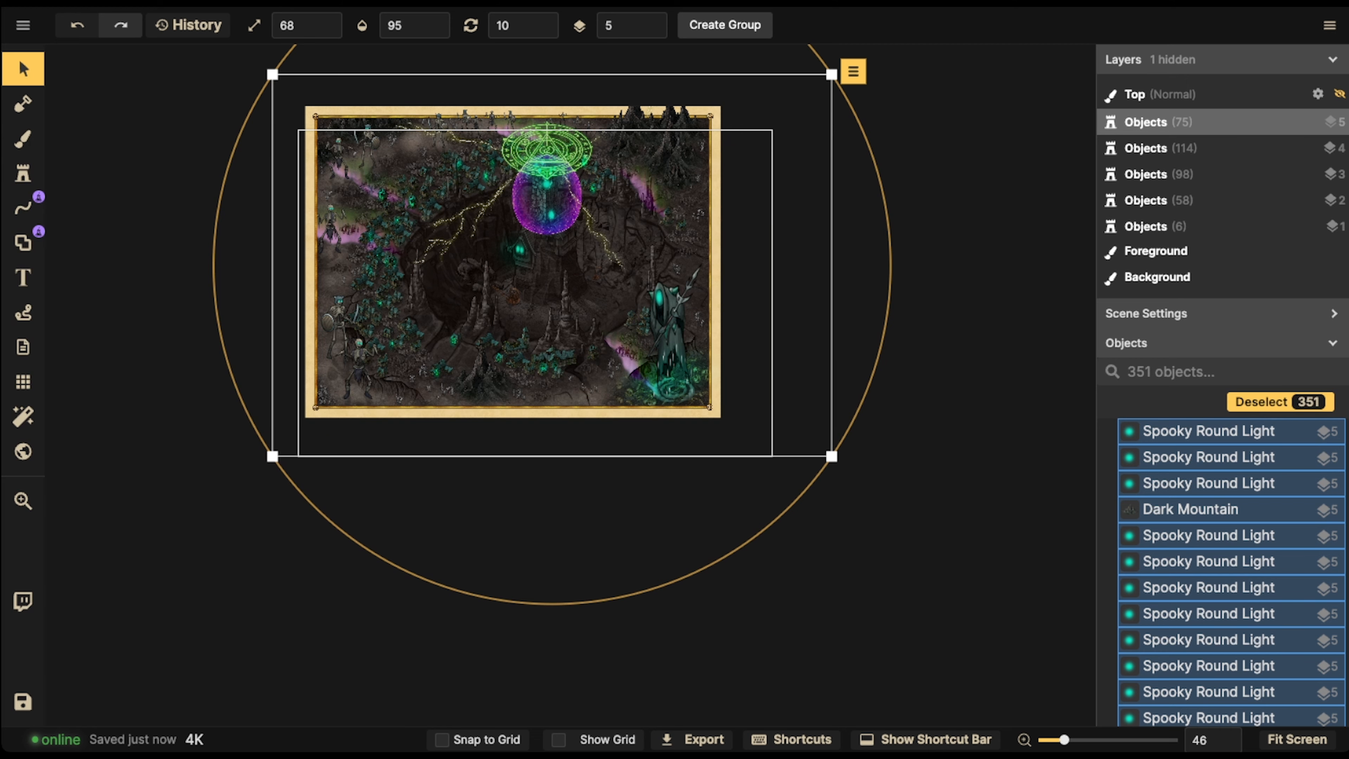
{"action": "key", "text": "l"}
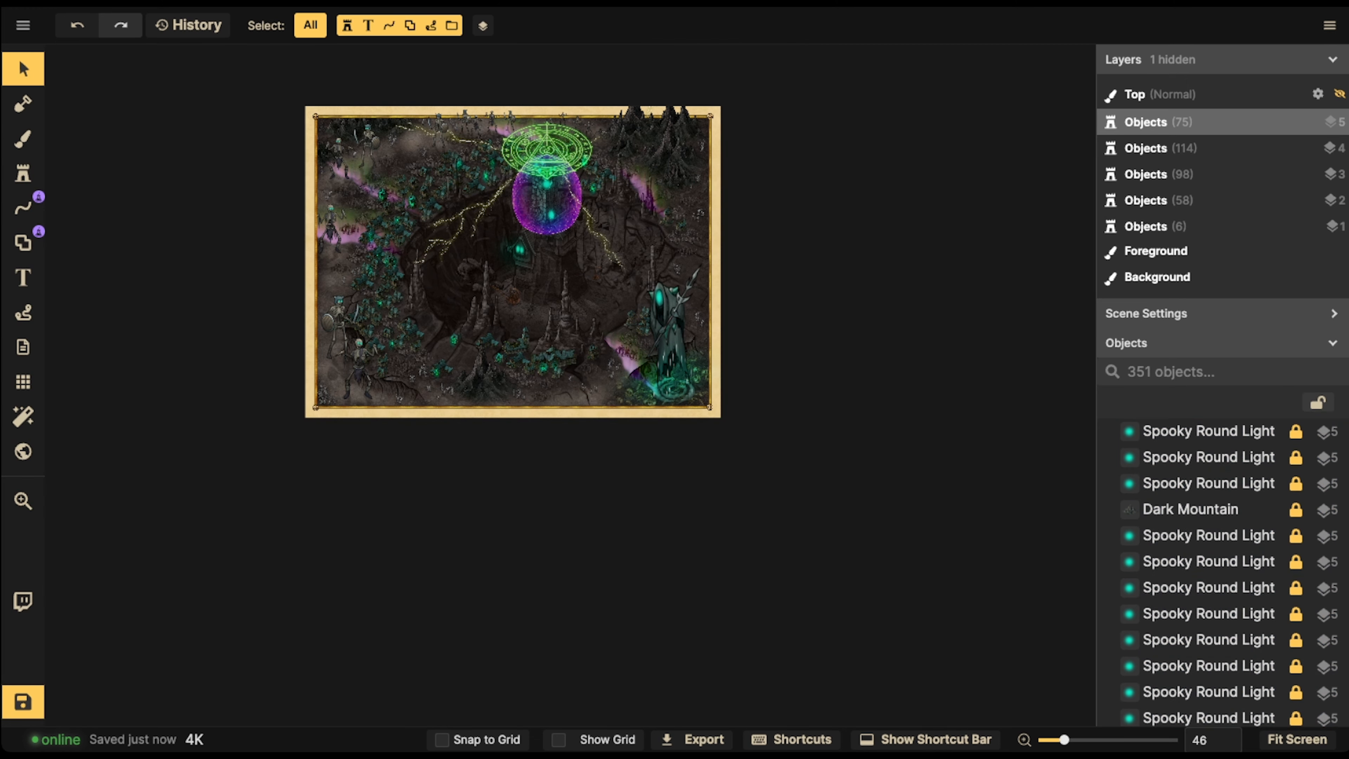
{"action": "left_click_drag", "start_coordinate": [512, 261], "coordinate": [635, 346]}
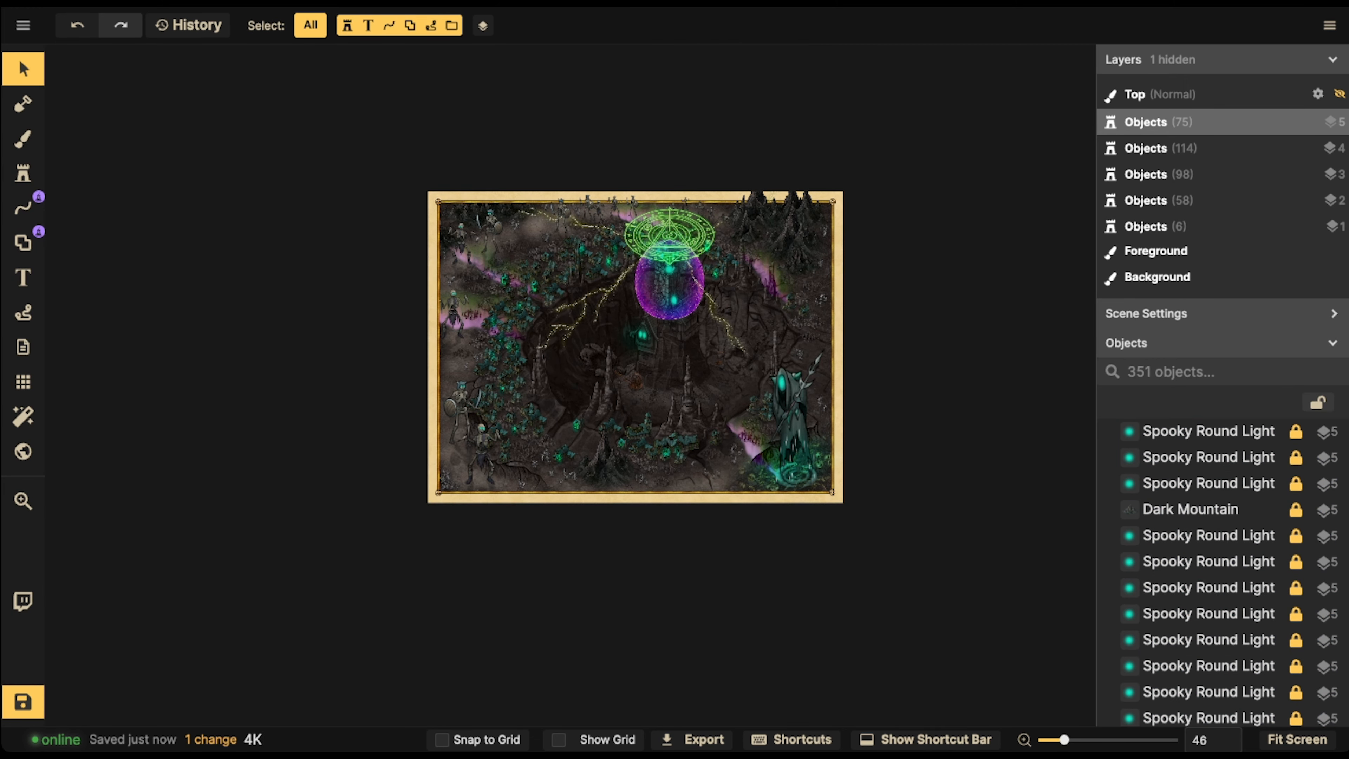
{"action": "scroll", "coordinate": [761, 370], "scroll_direction": "up", "scroll_amount": 5}
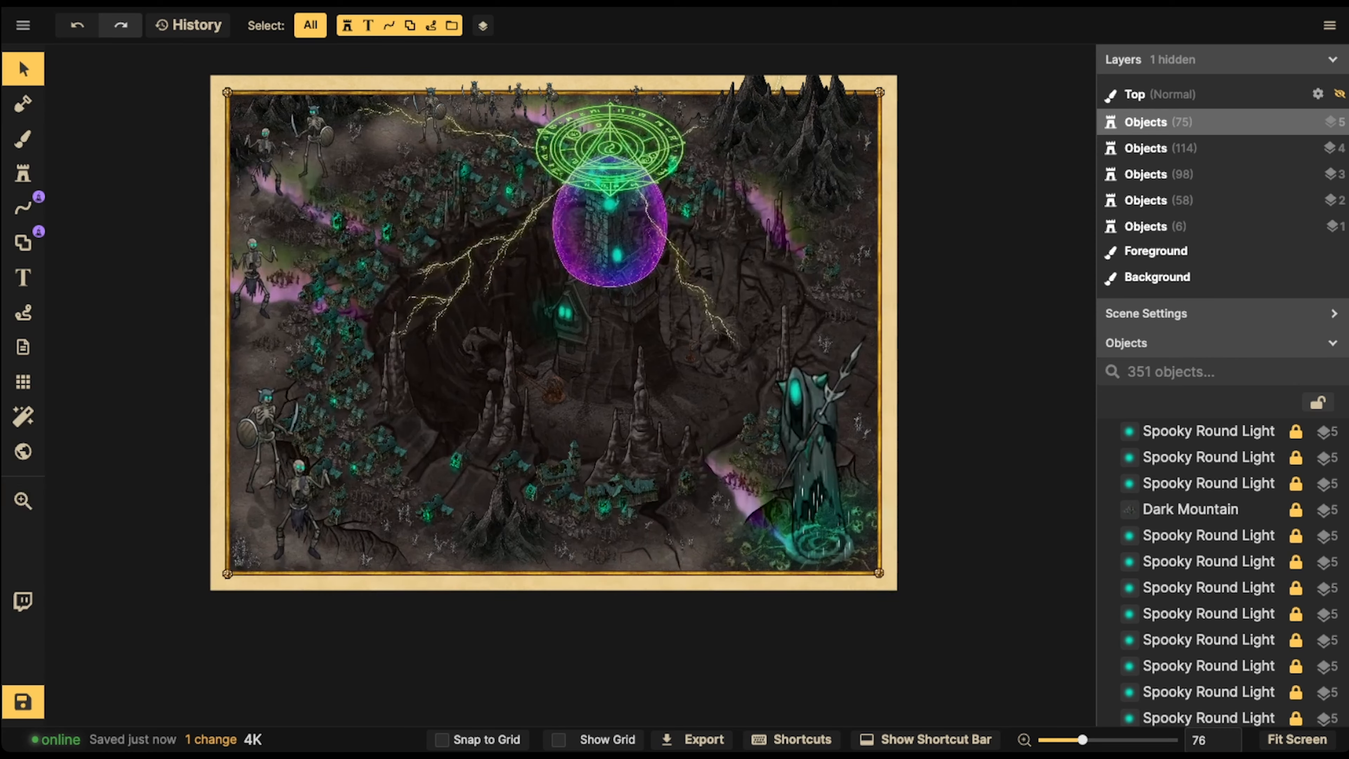
{"action": "scroll", "coordinate": [553, 332], "scroll_direction": "down", "scroll_amount": 1}
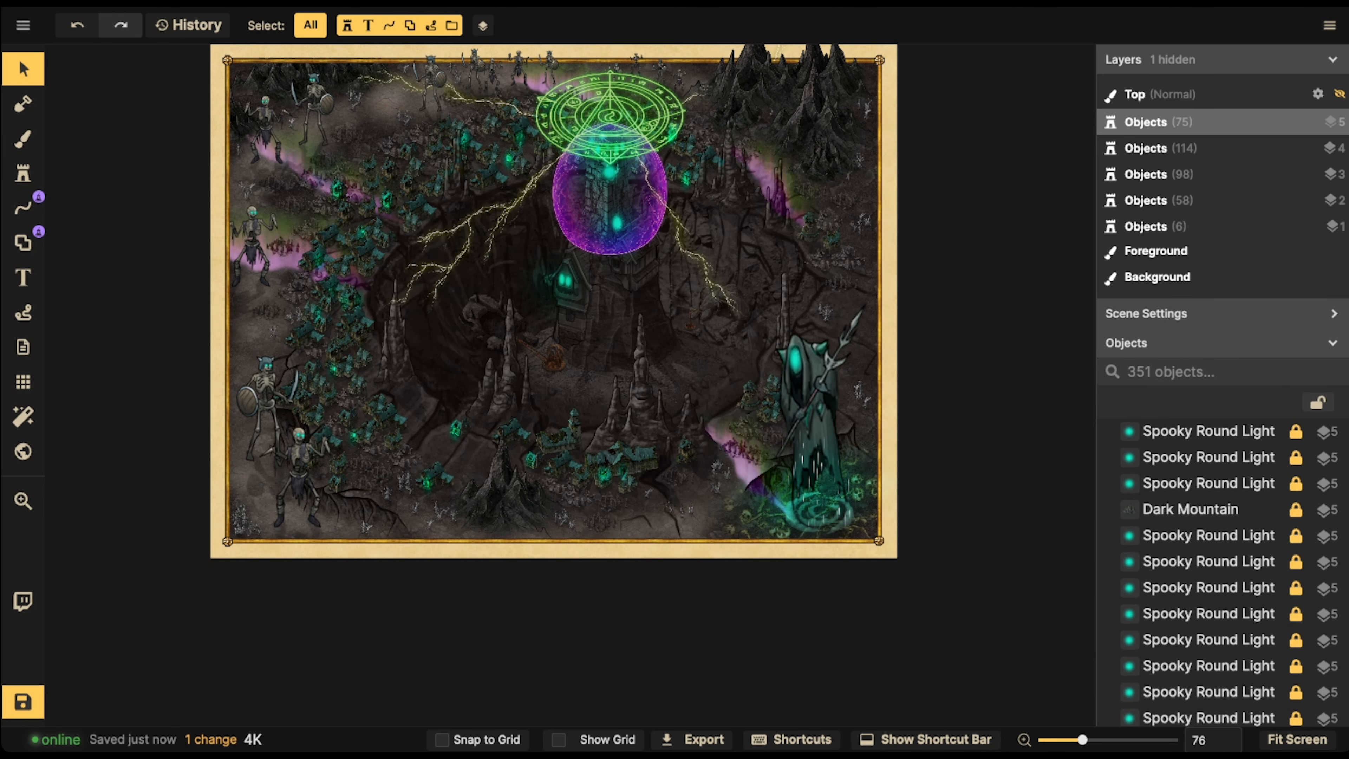